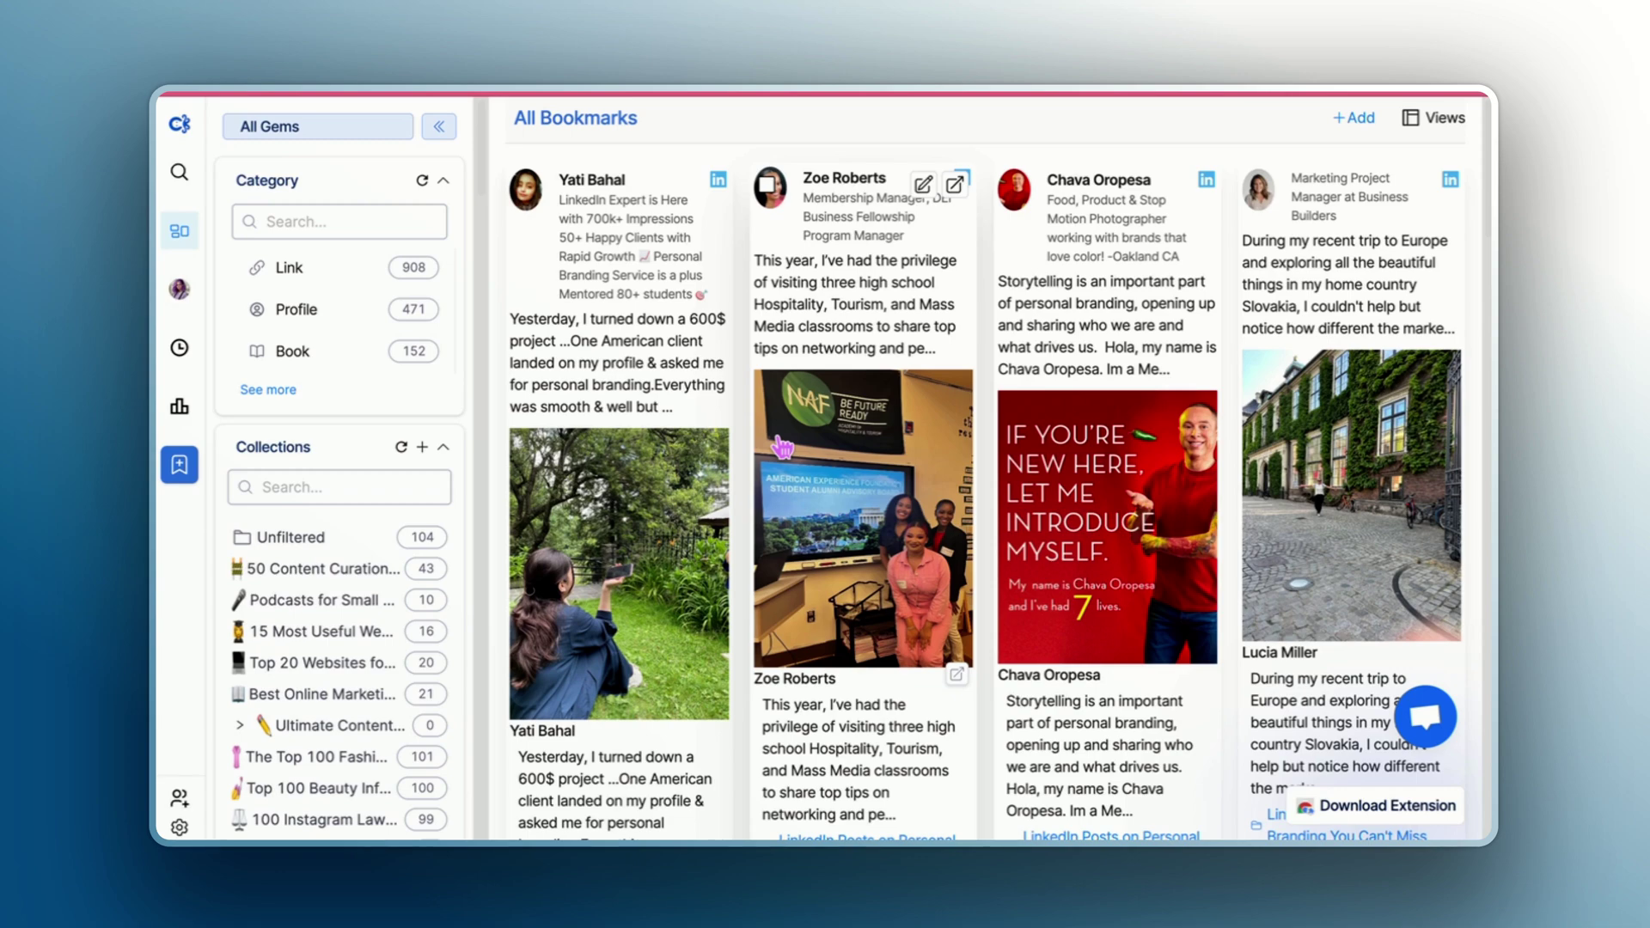
scroll(782, 445, "down", 6)
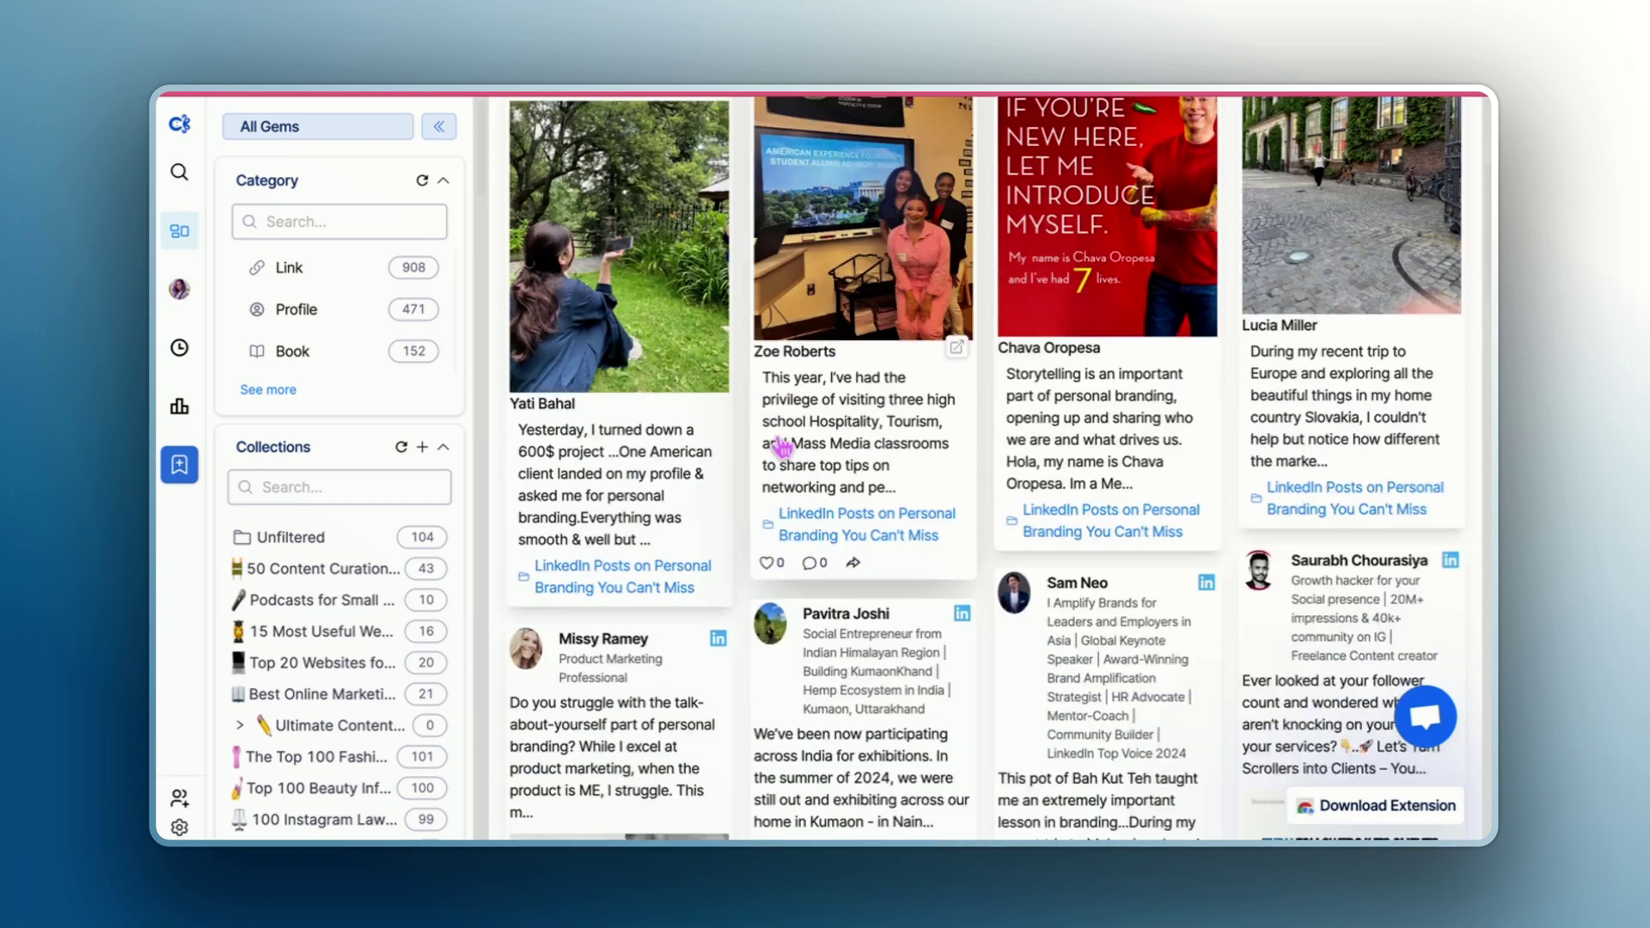
scroll(783, 445, "down", 6)
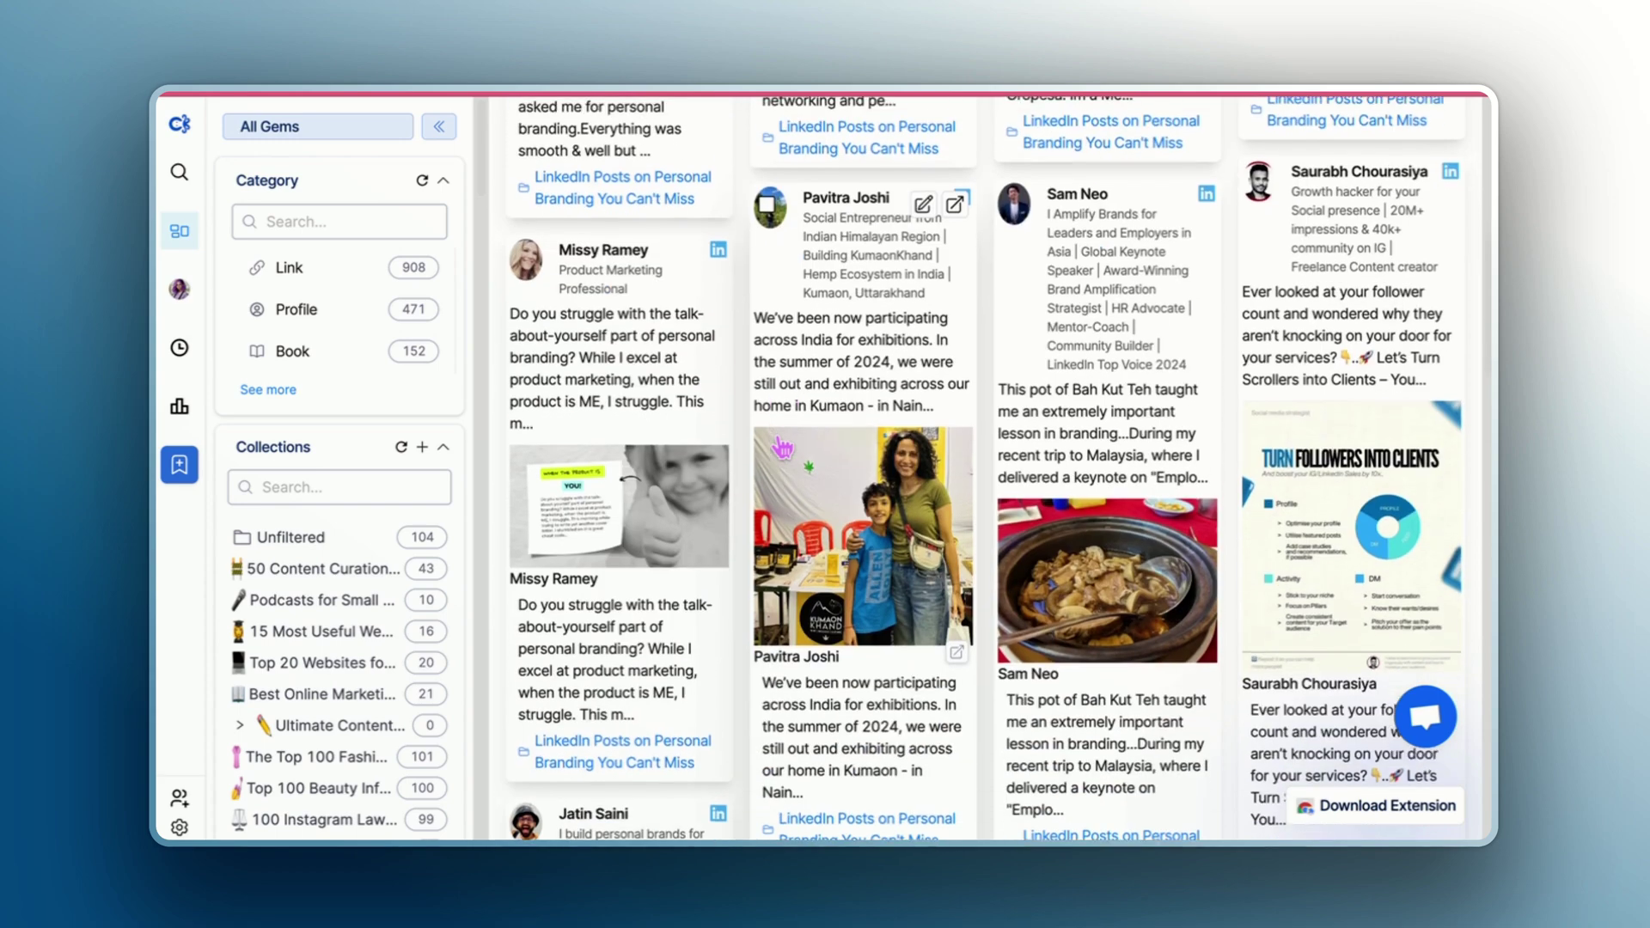
scroll(782, 445, "down", 1)
scroll(782, 445, "up", 13)
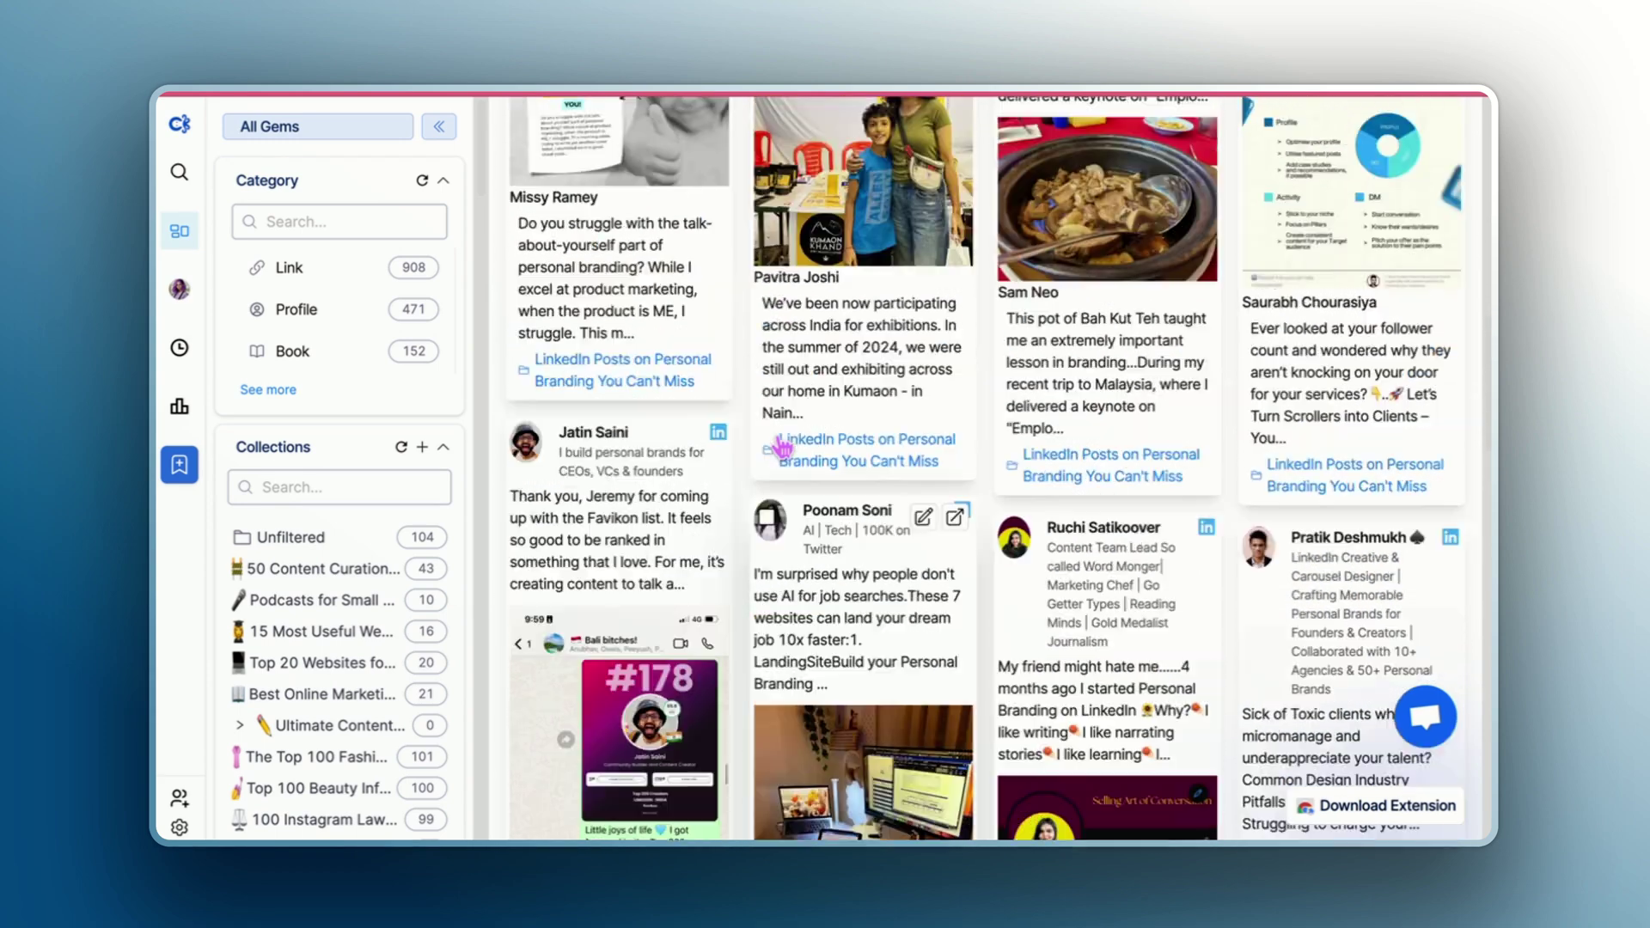
mouse_move(782, 445)
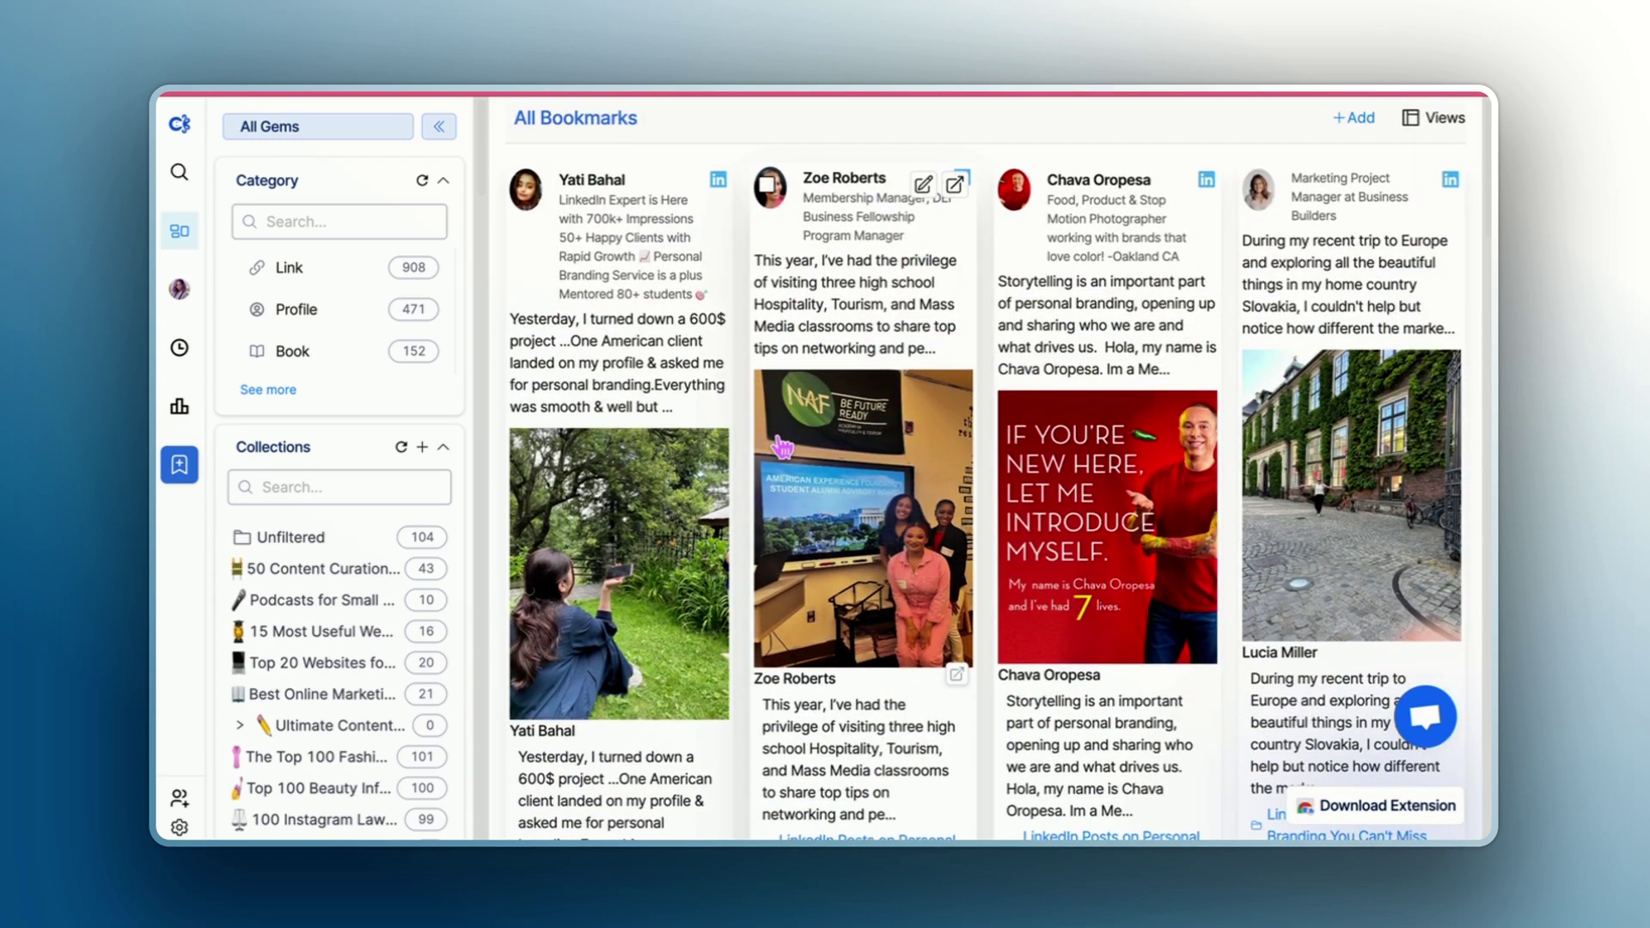
Start a new collection named "Wishes for" followed by the departing colleague's first name
left_click(422, 449)
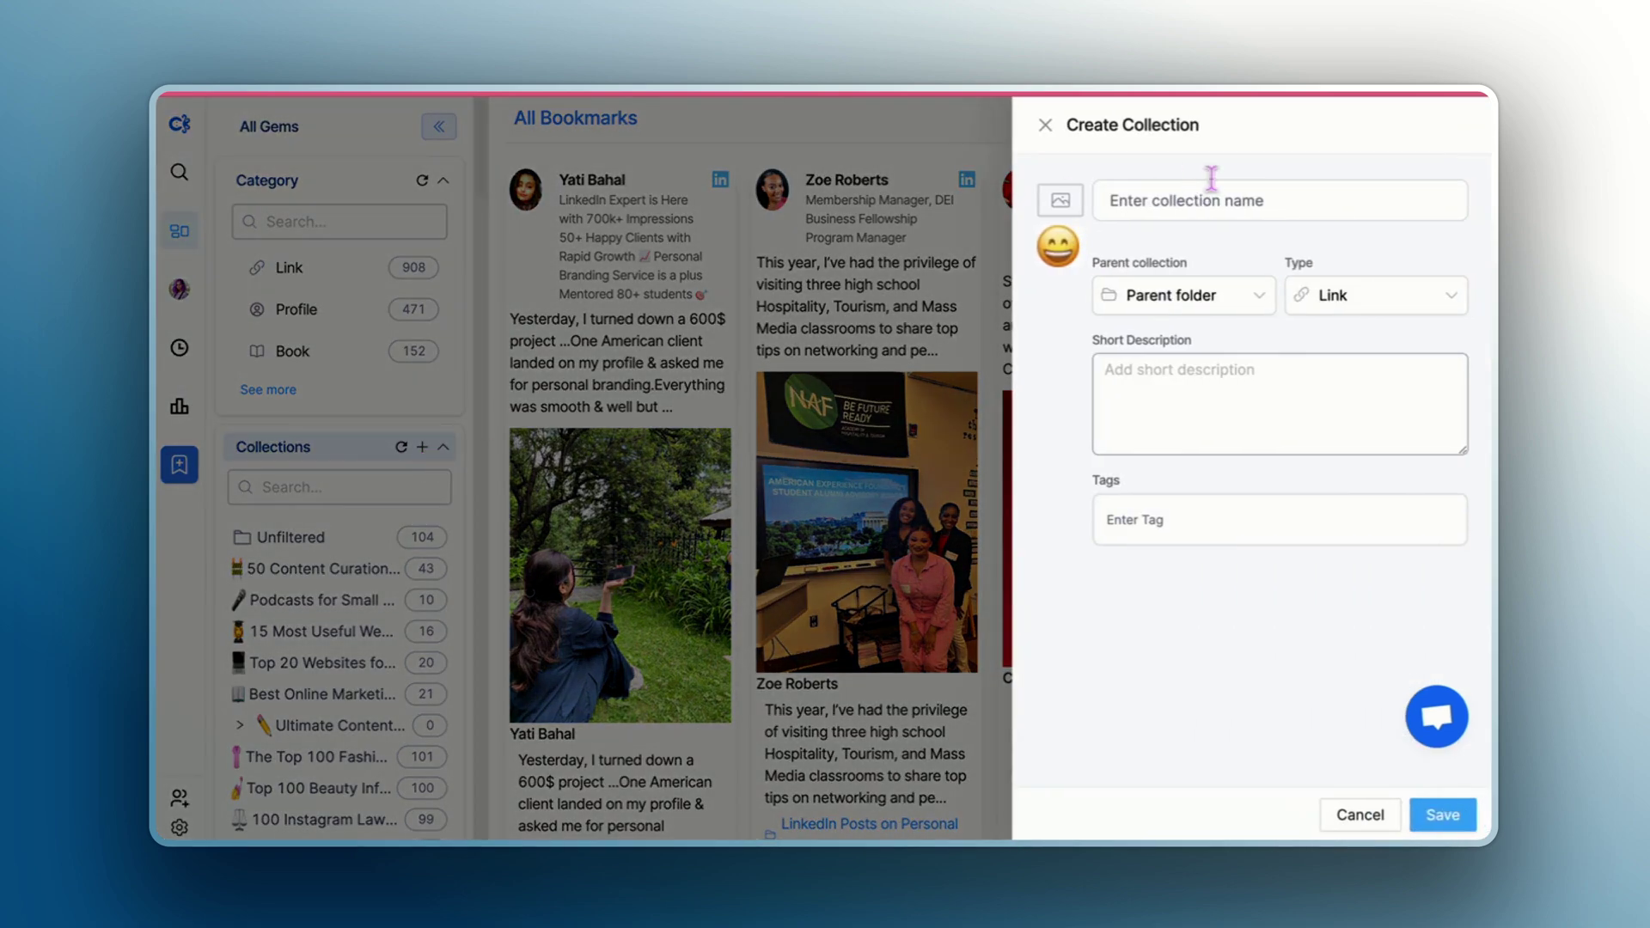
left_click(1195, 206)
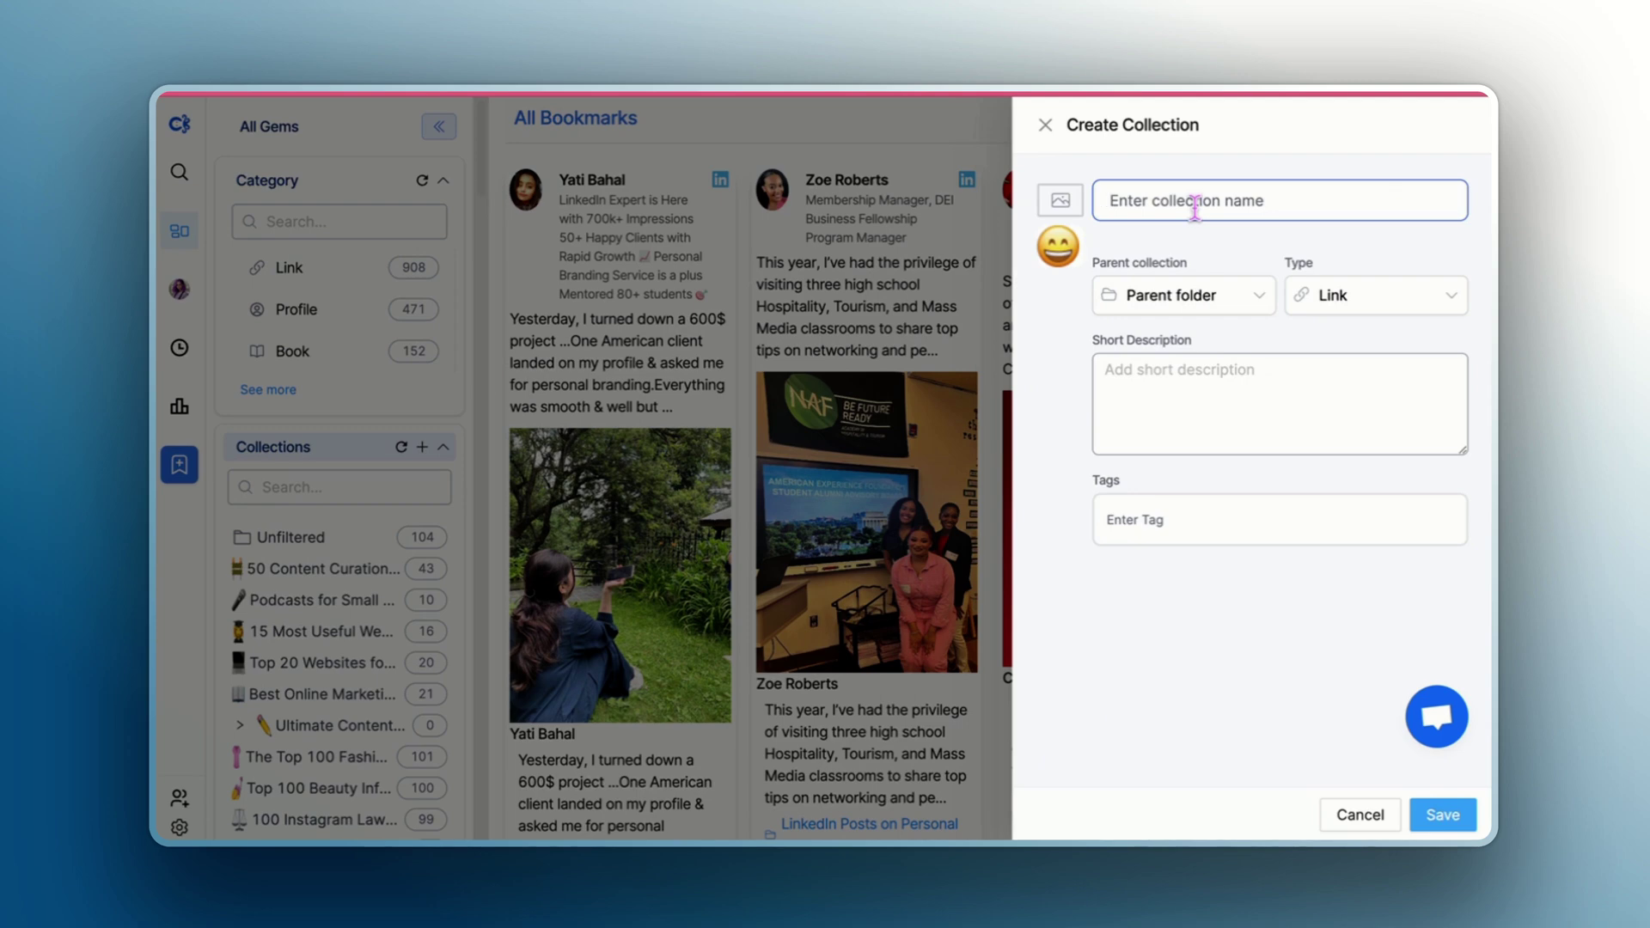
type("Wishes for")
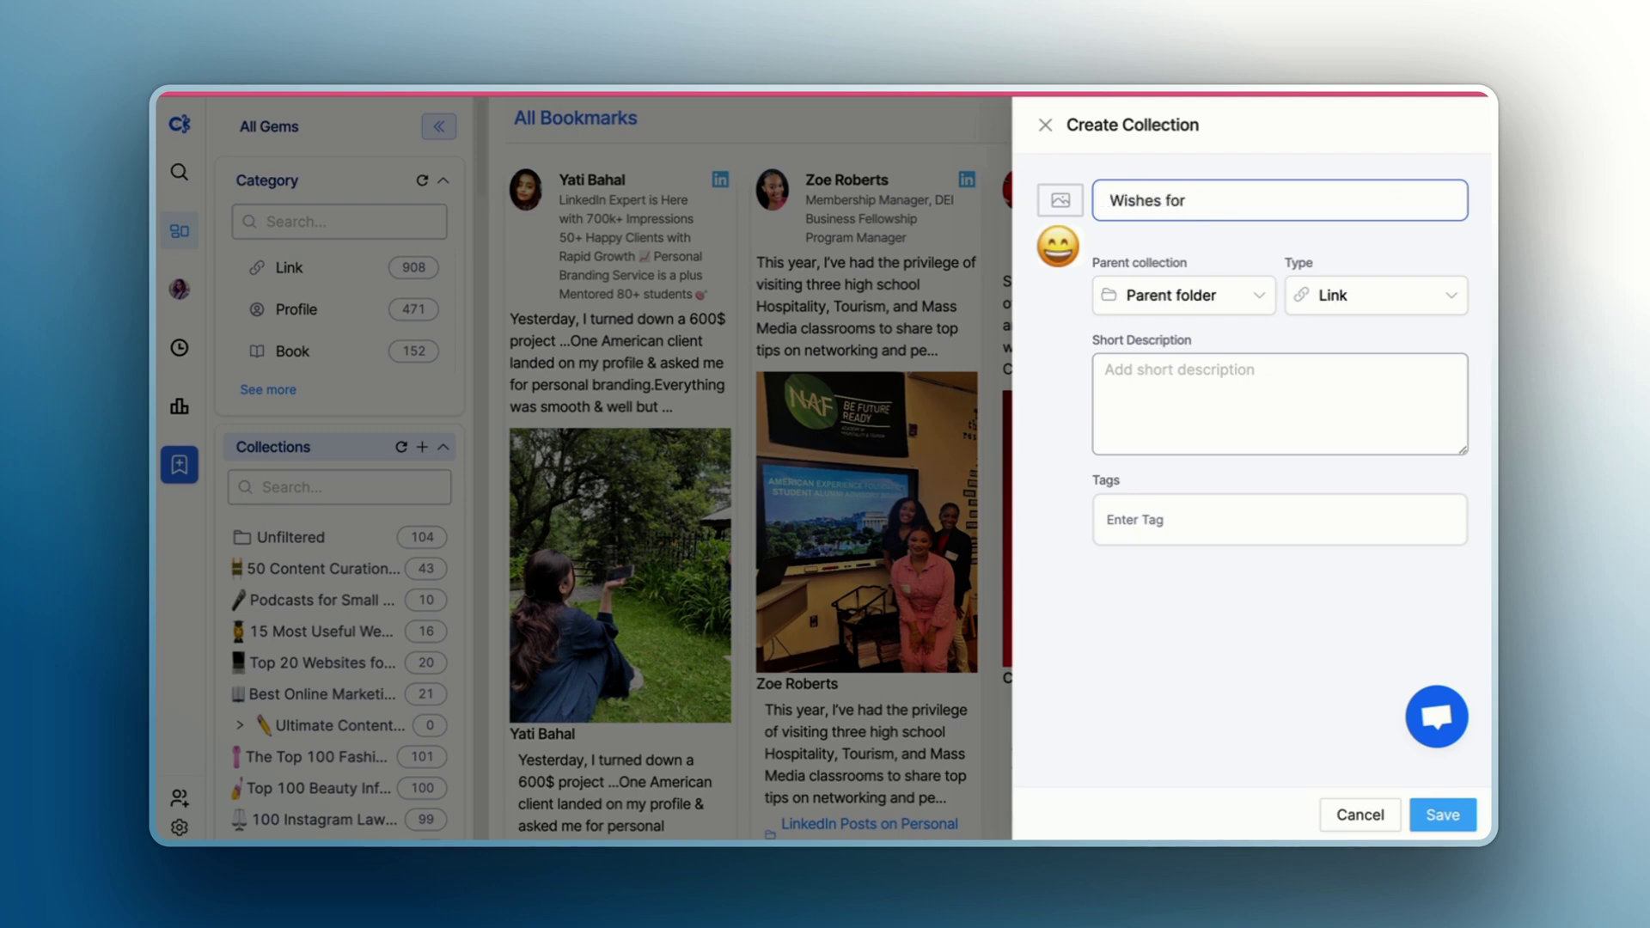
type(" Marcus")
Give the new collection a solid red cover and the memo-with-pencil emoji as its icon
left_click(1061, 204)
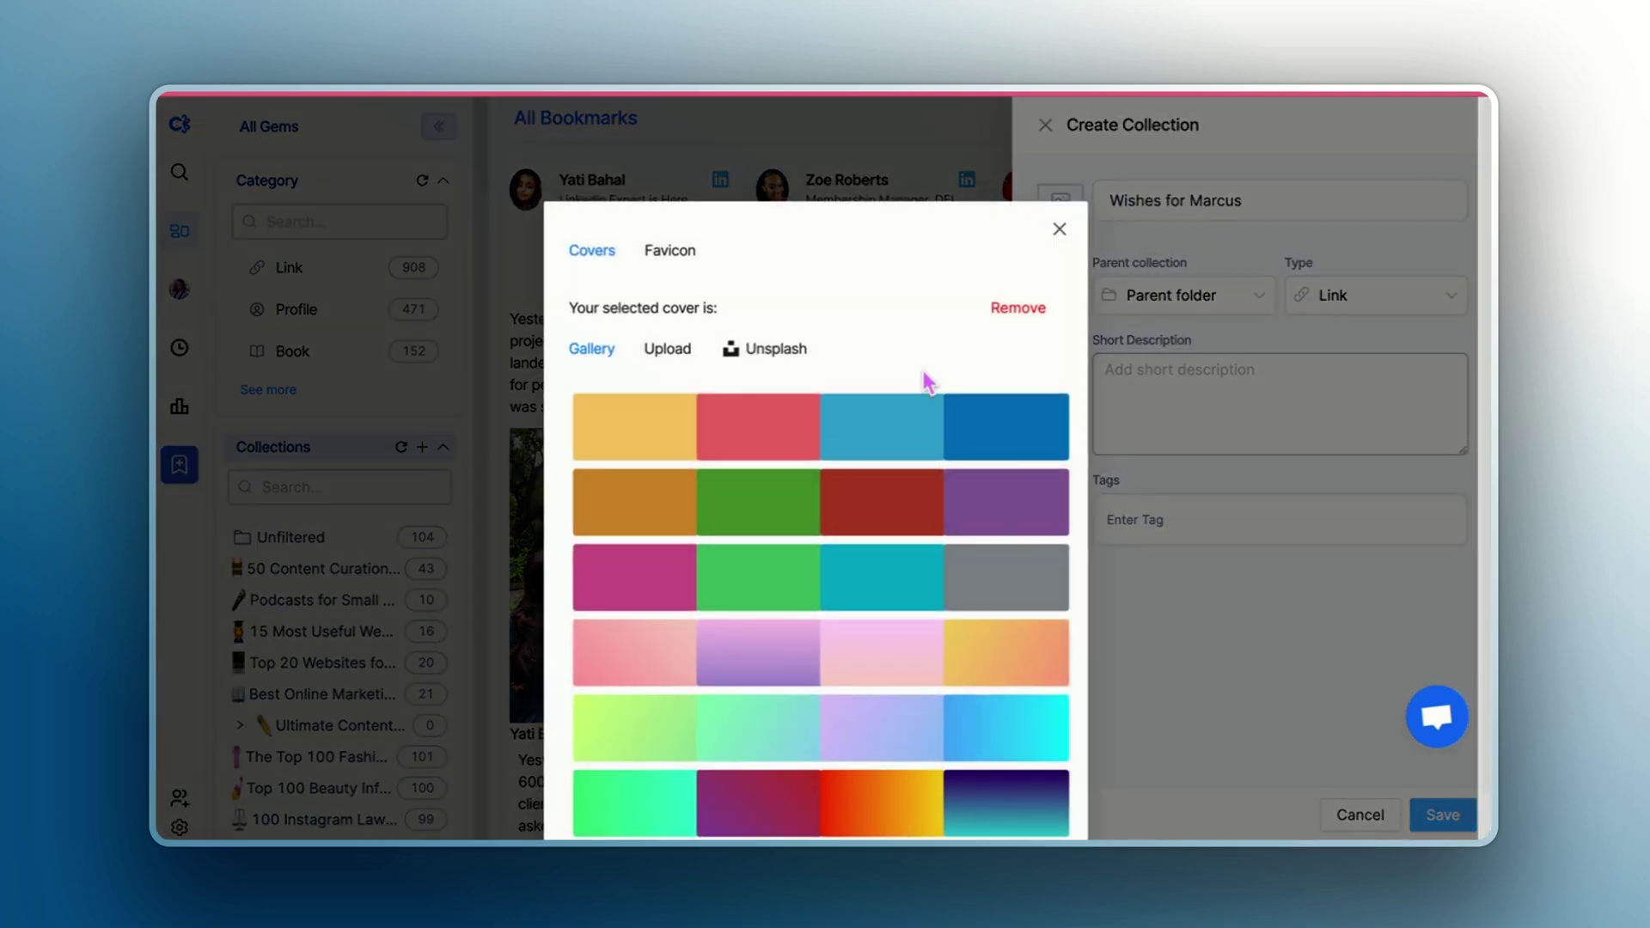
left_click(725, 430)
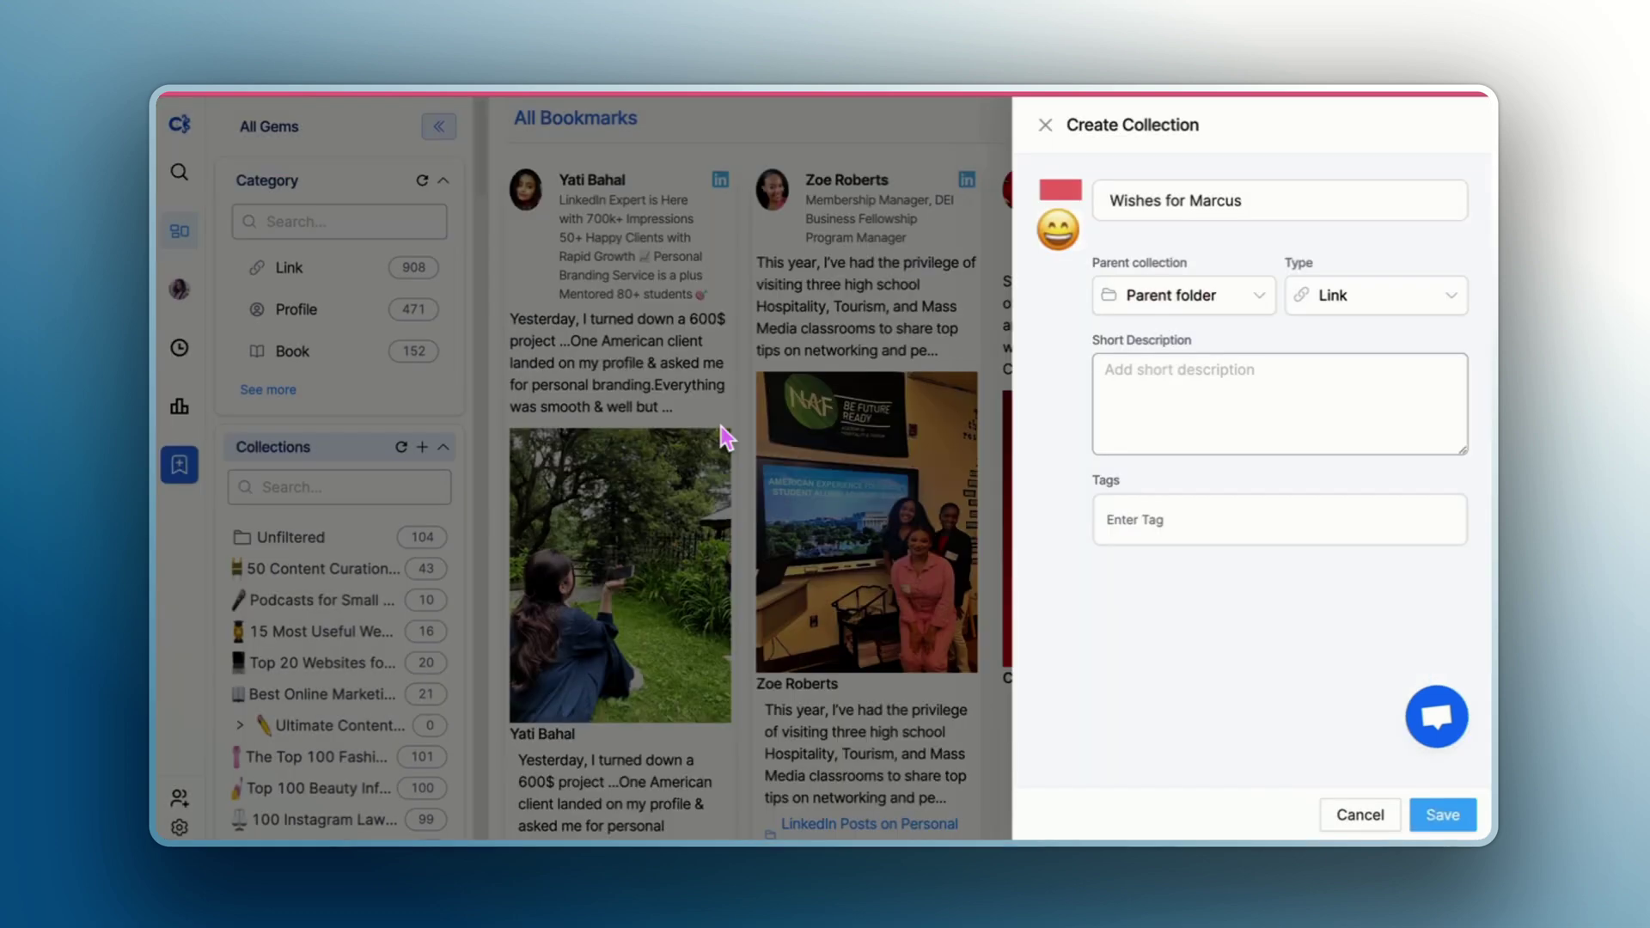
left_click(1056, 241)
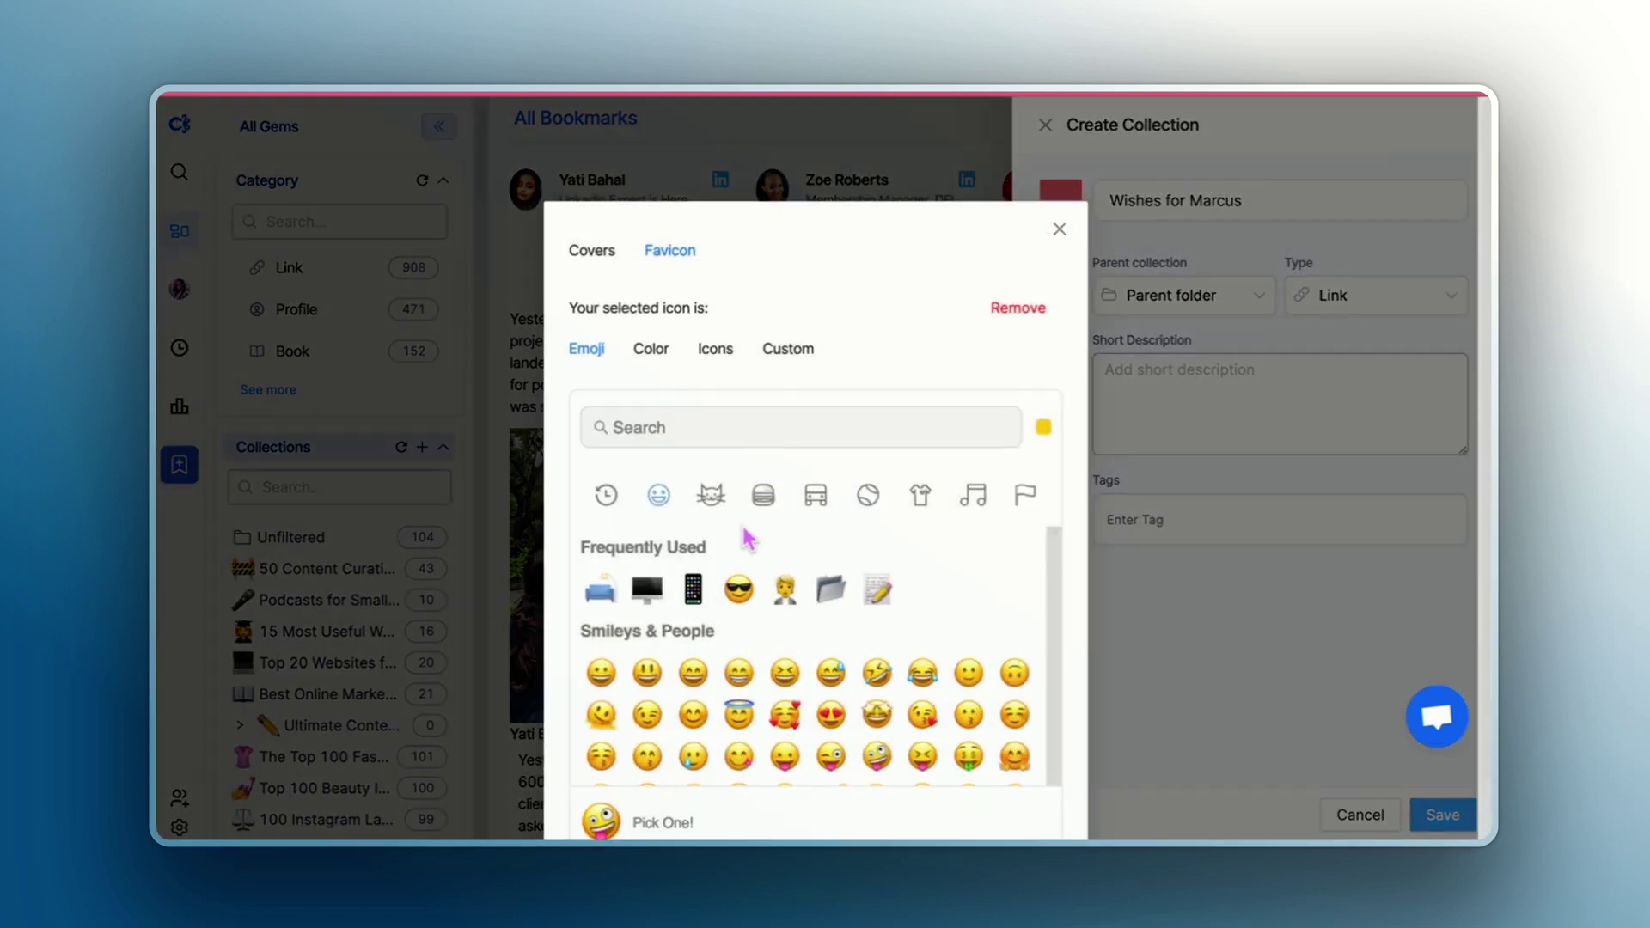
left_click(877, 589)
Enter the short description "Best wishes from the Marketing team for" followed by the colleague's first name
left_click(1179, 366)
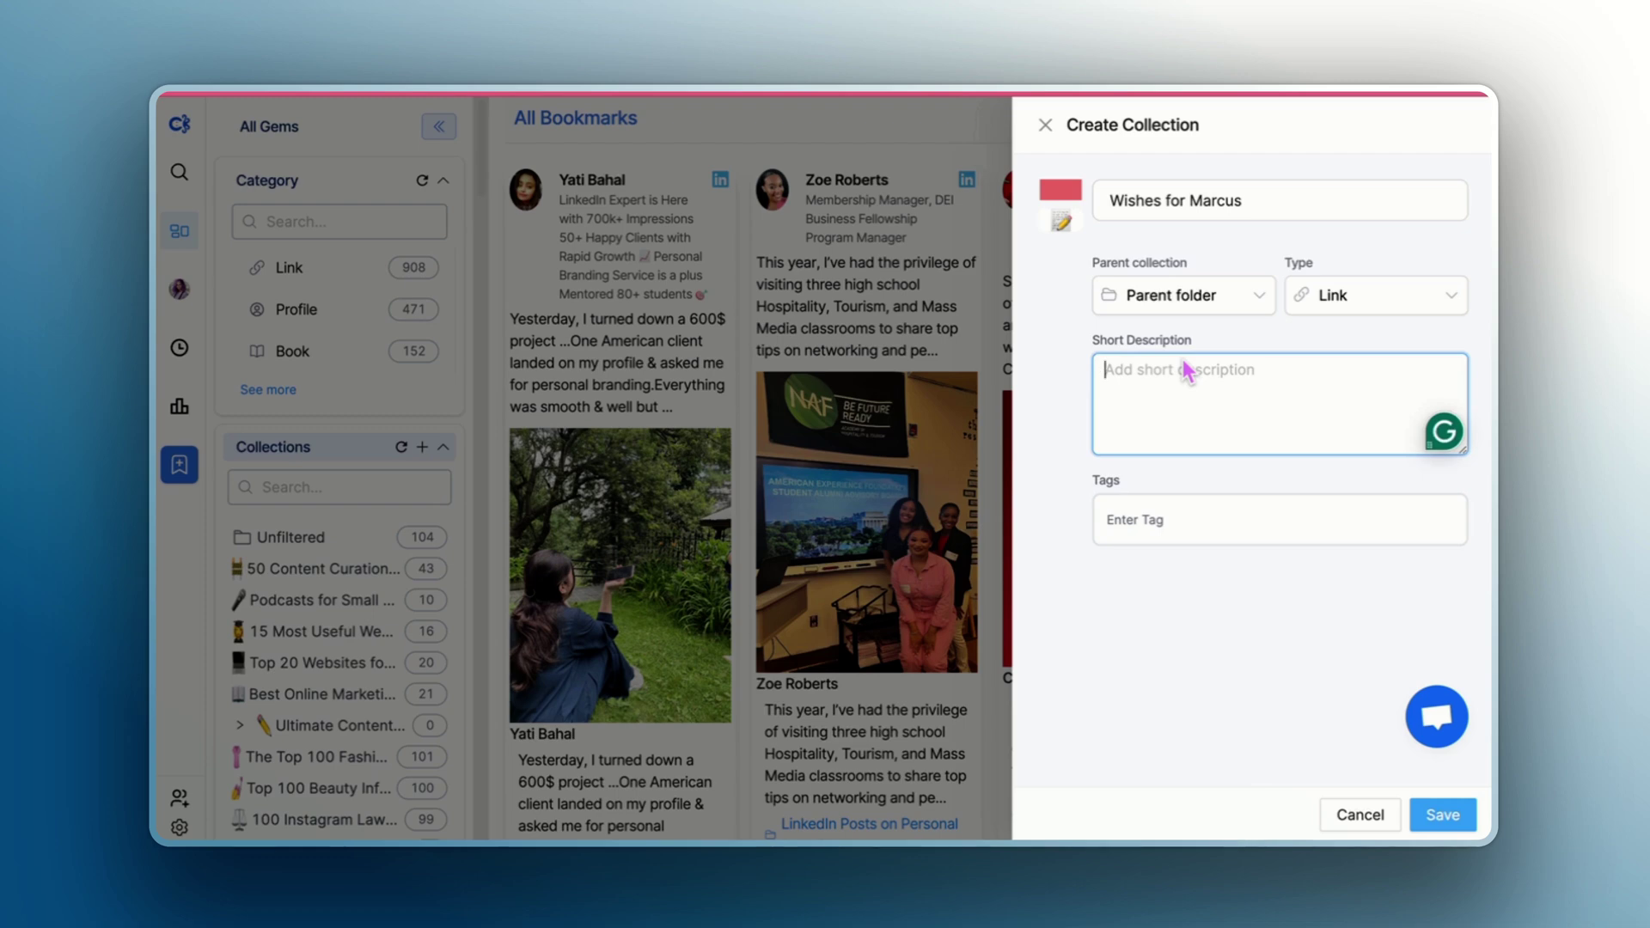
type("Best wishes from the Marketing team for Ma")
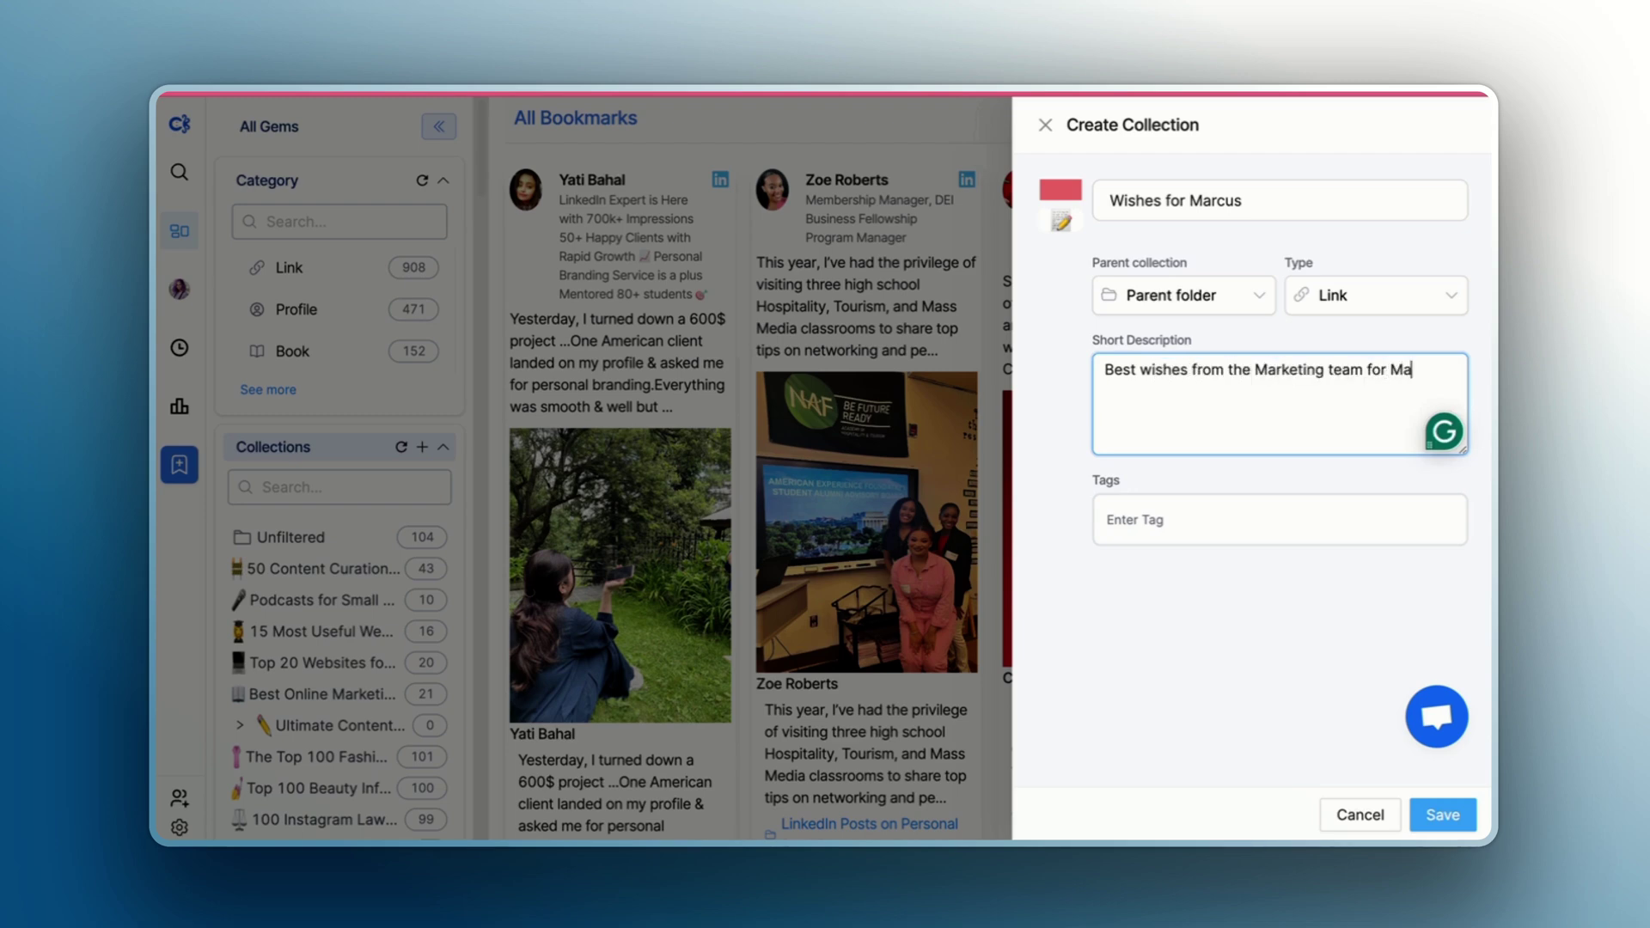
type("rcus.")
Add the tags marketing, team wishes, cards and organisation to the collection and save it
left_click(1105, 537)
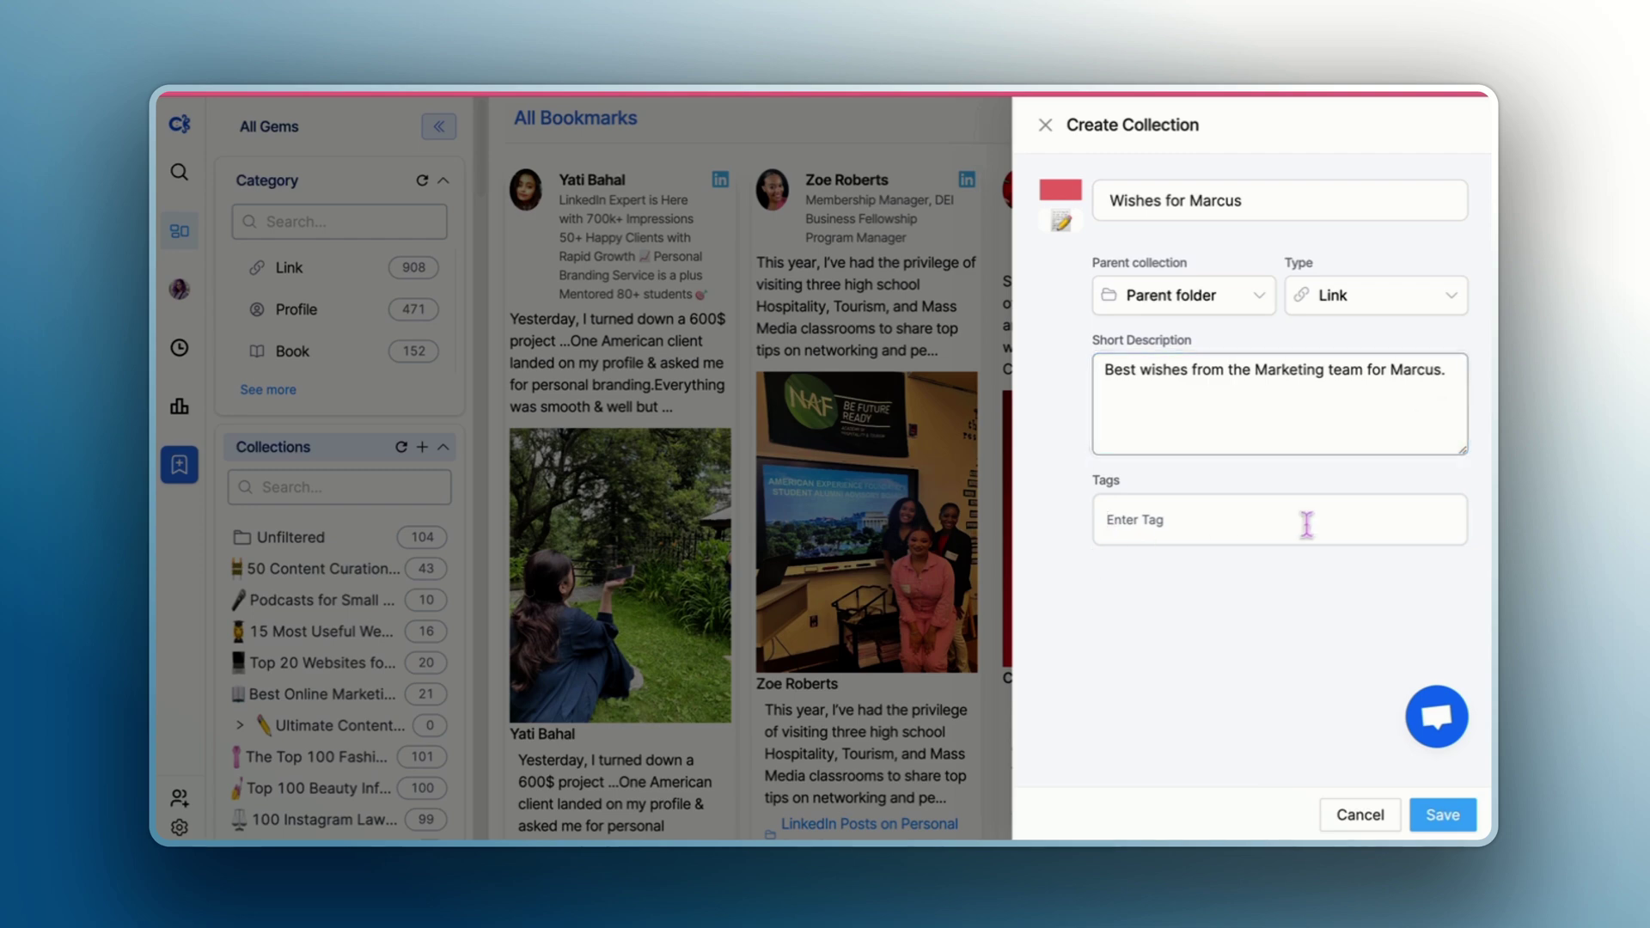
type("marketing")
key("Return")
type("tea")
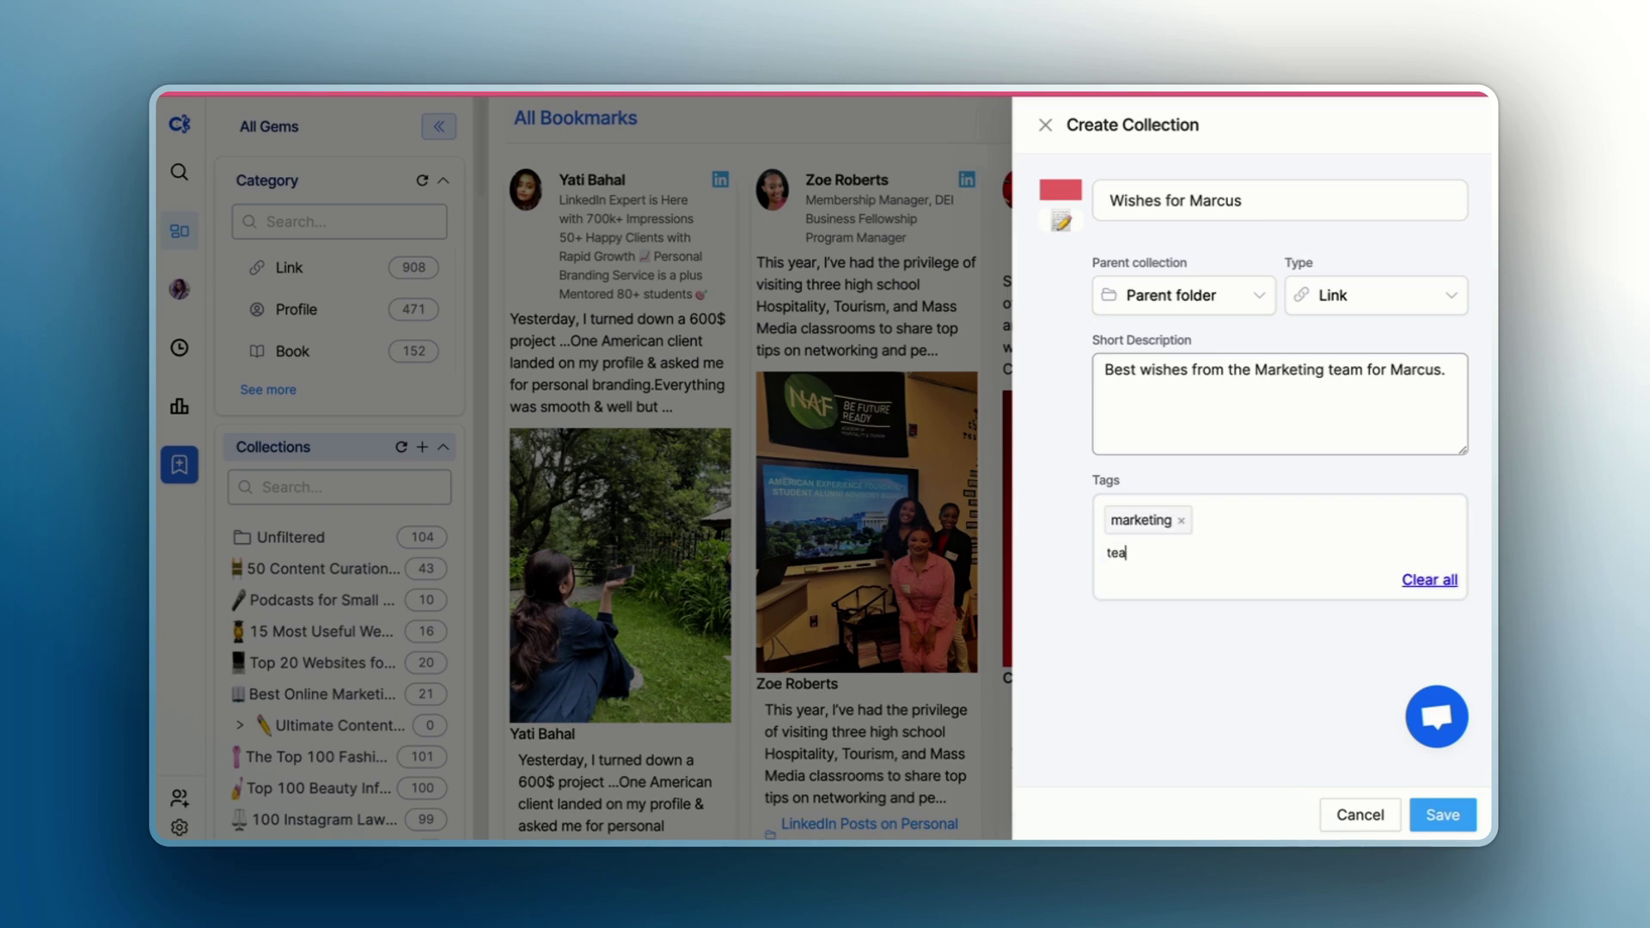
type("m wishes")
key("Return")
type("cards")
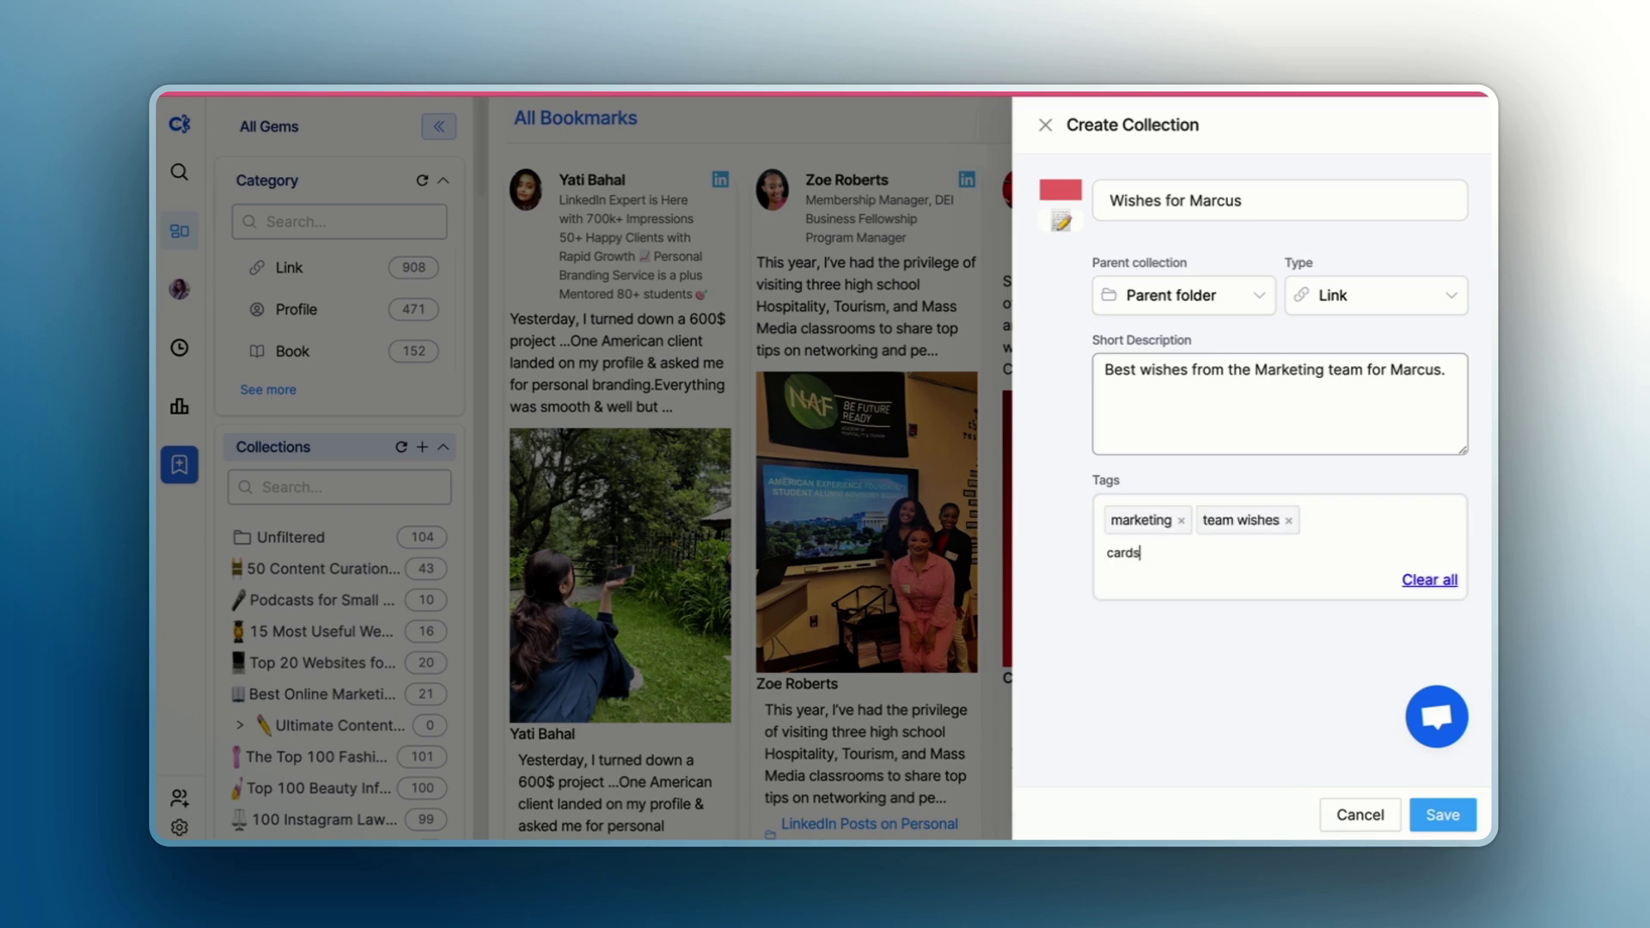
key("Return")
type("organisation")
key("Return")
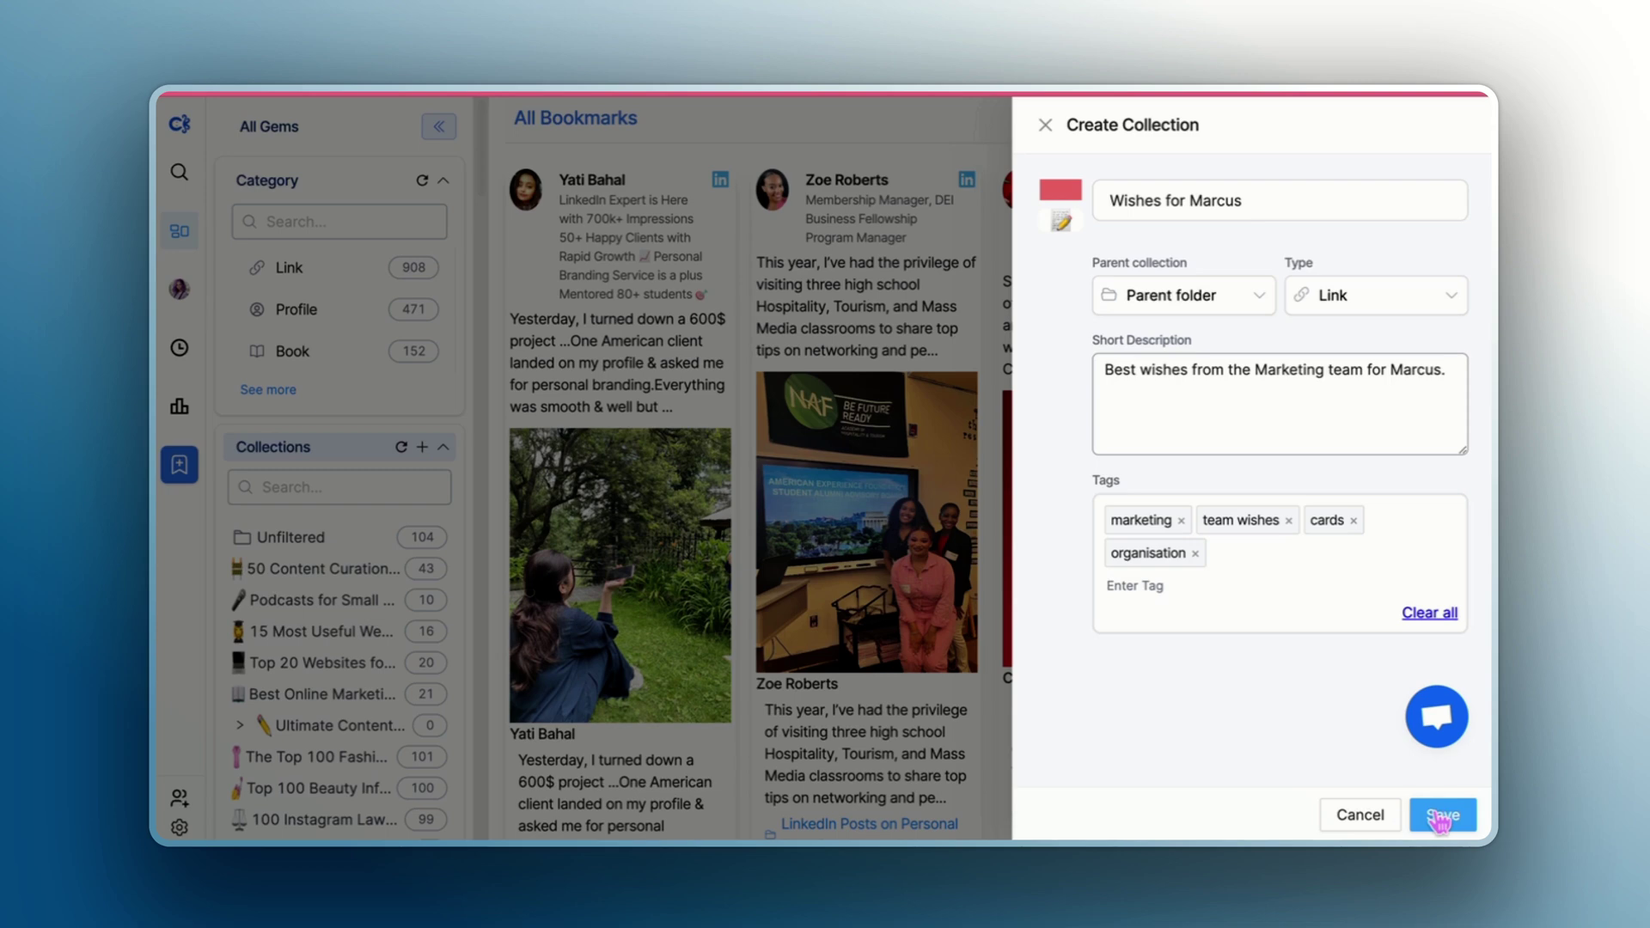
left_click(1441, 818)
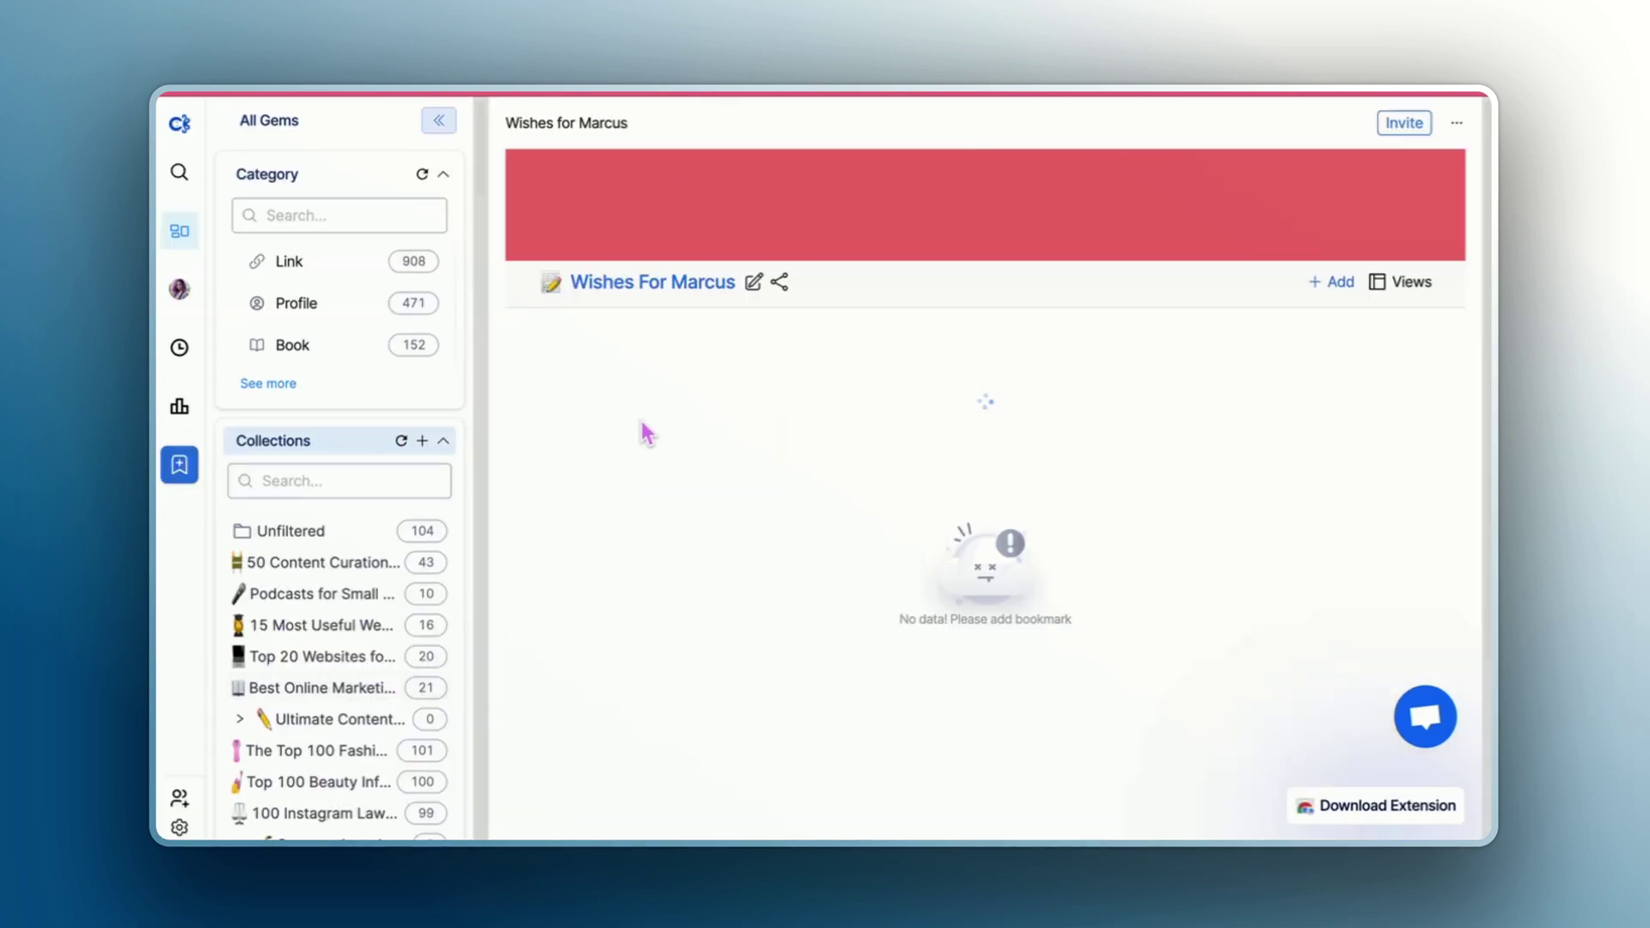
mouse_move(880, 250)
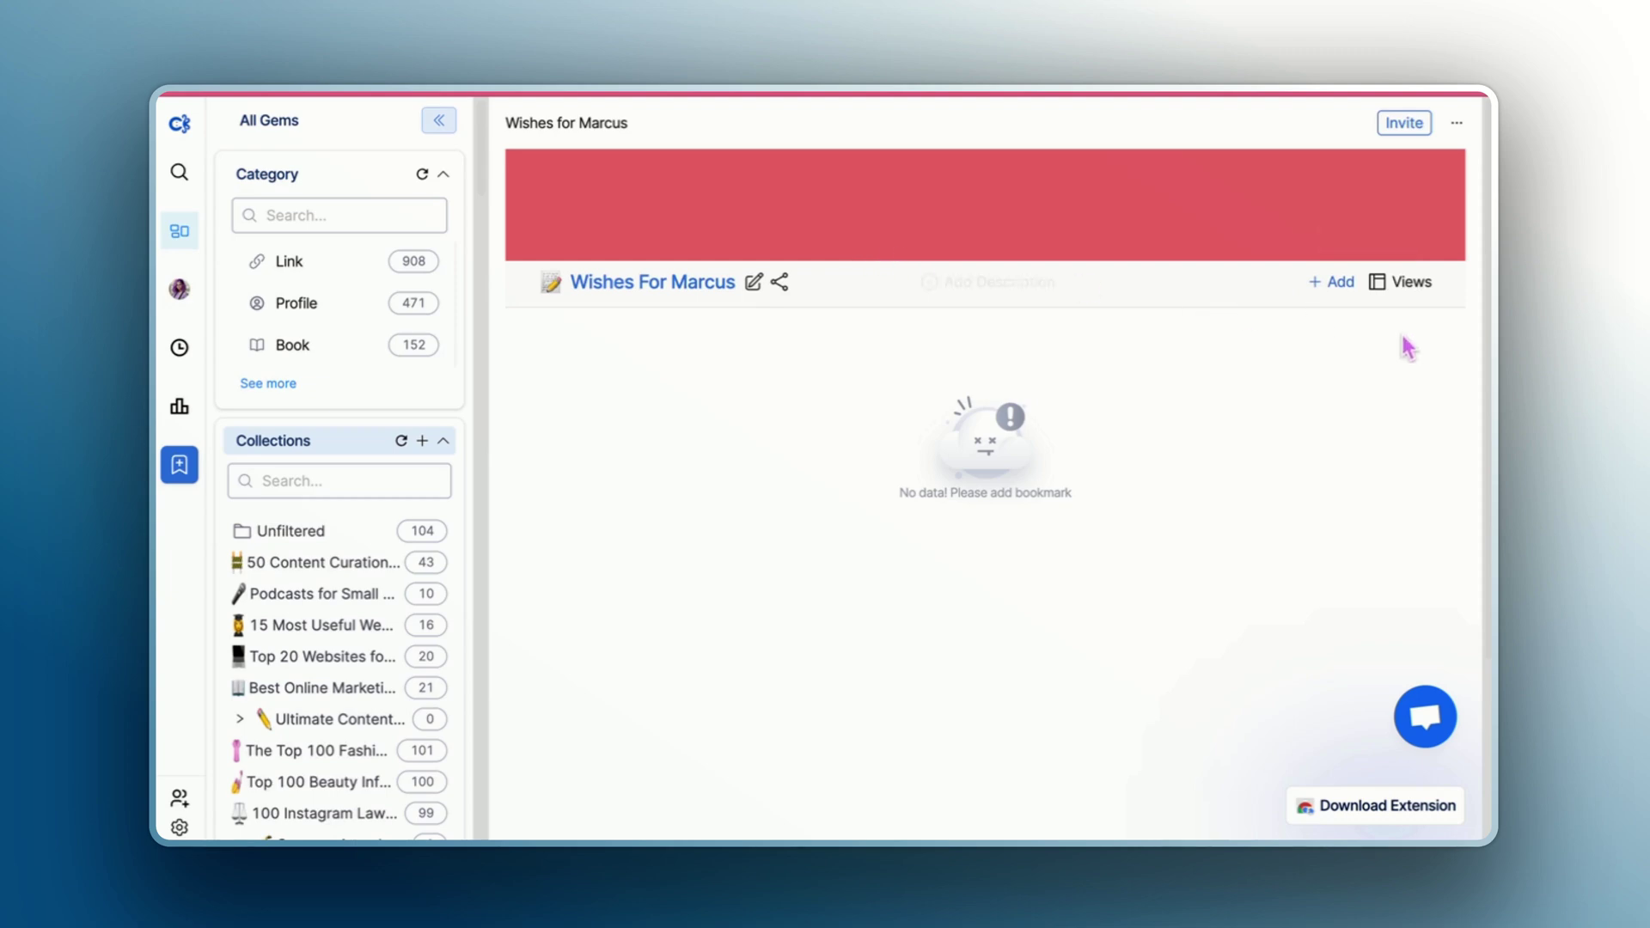
left_click(1392, 291)
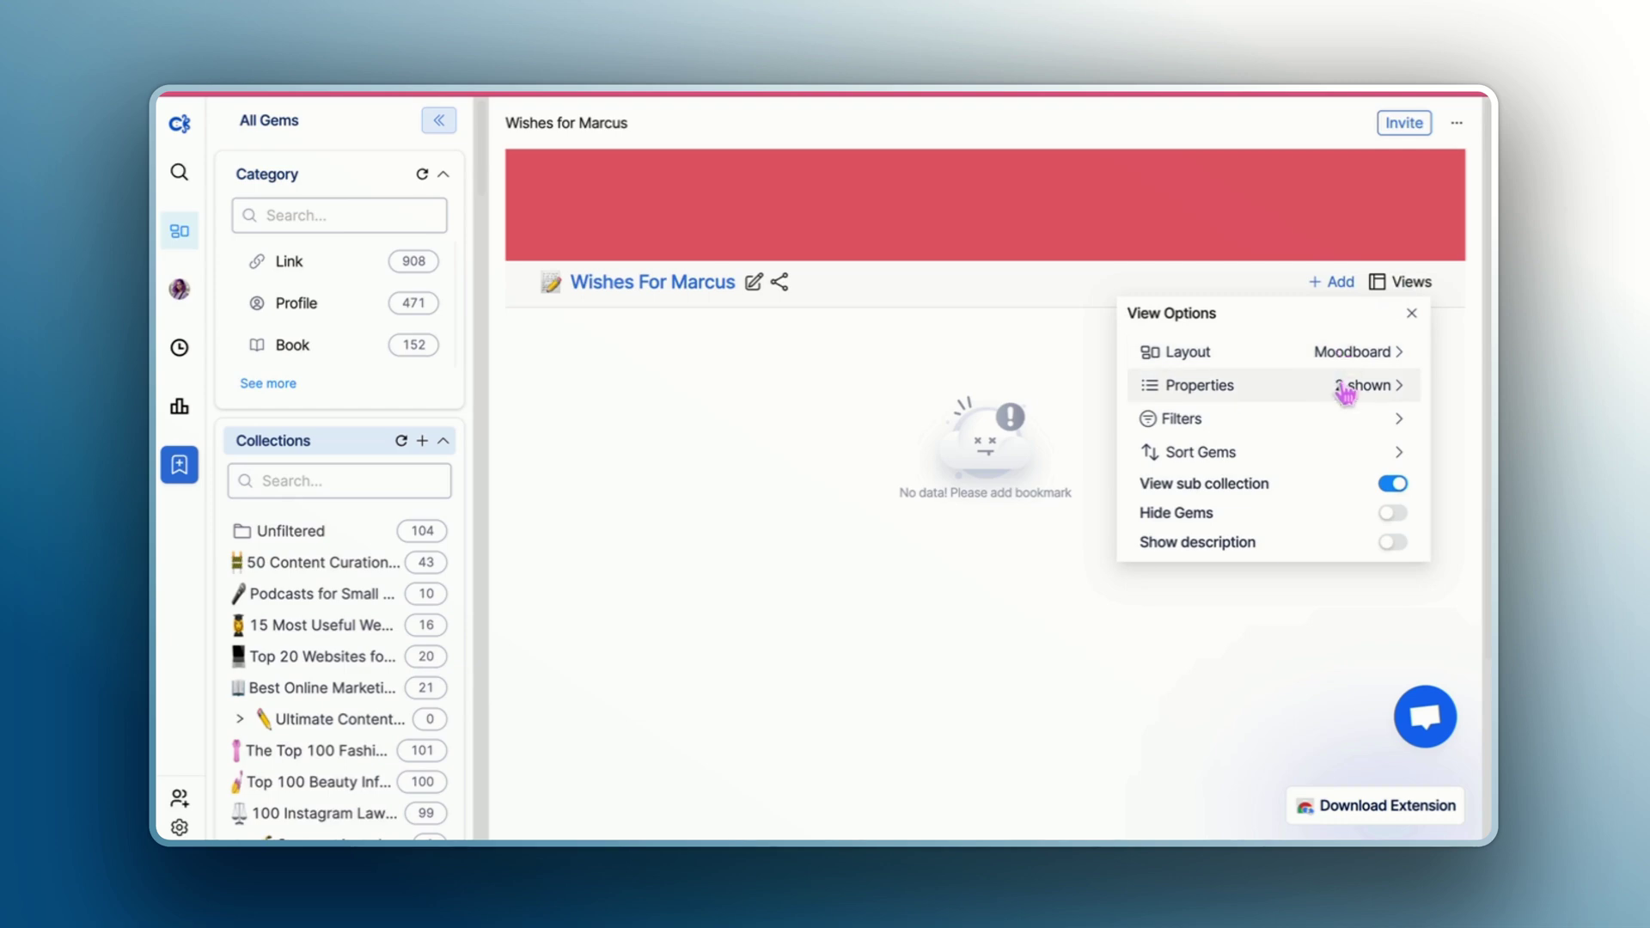
left_click(1440, 352)
Start adding a gem to the wishes collection and set its type to Note
left_click(1342, 287)
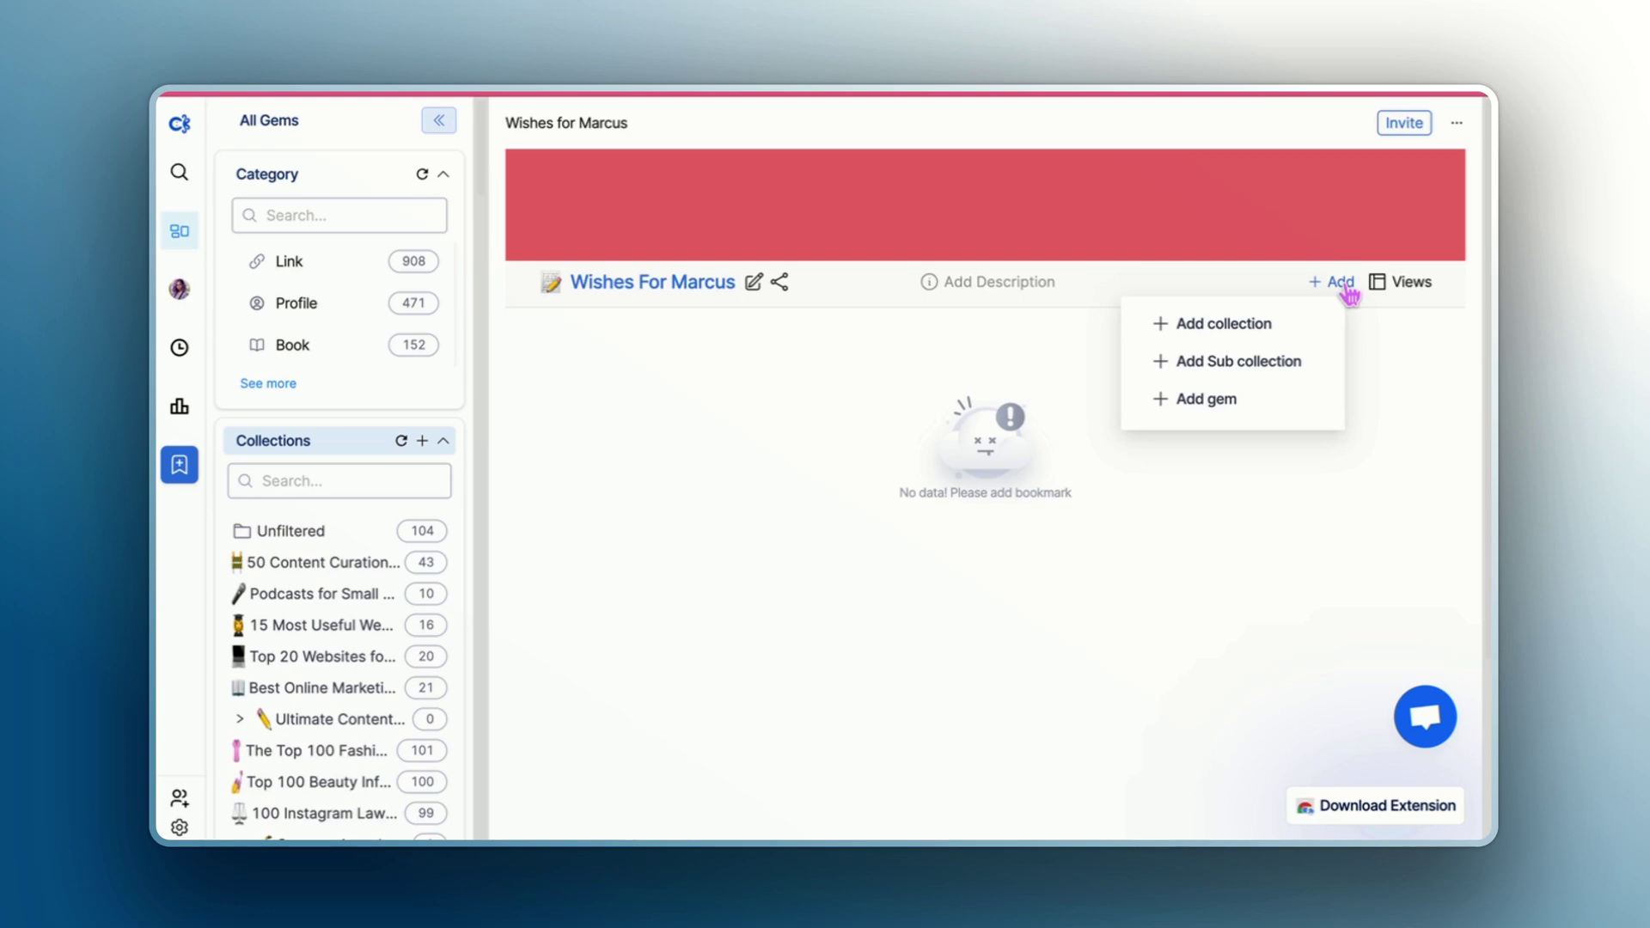
left_click(1215, 410)
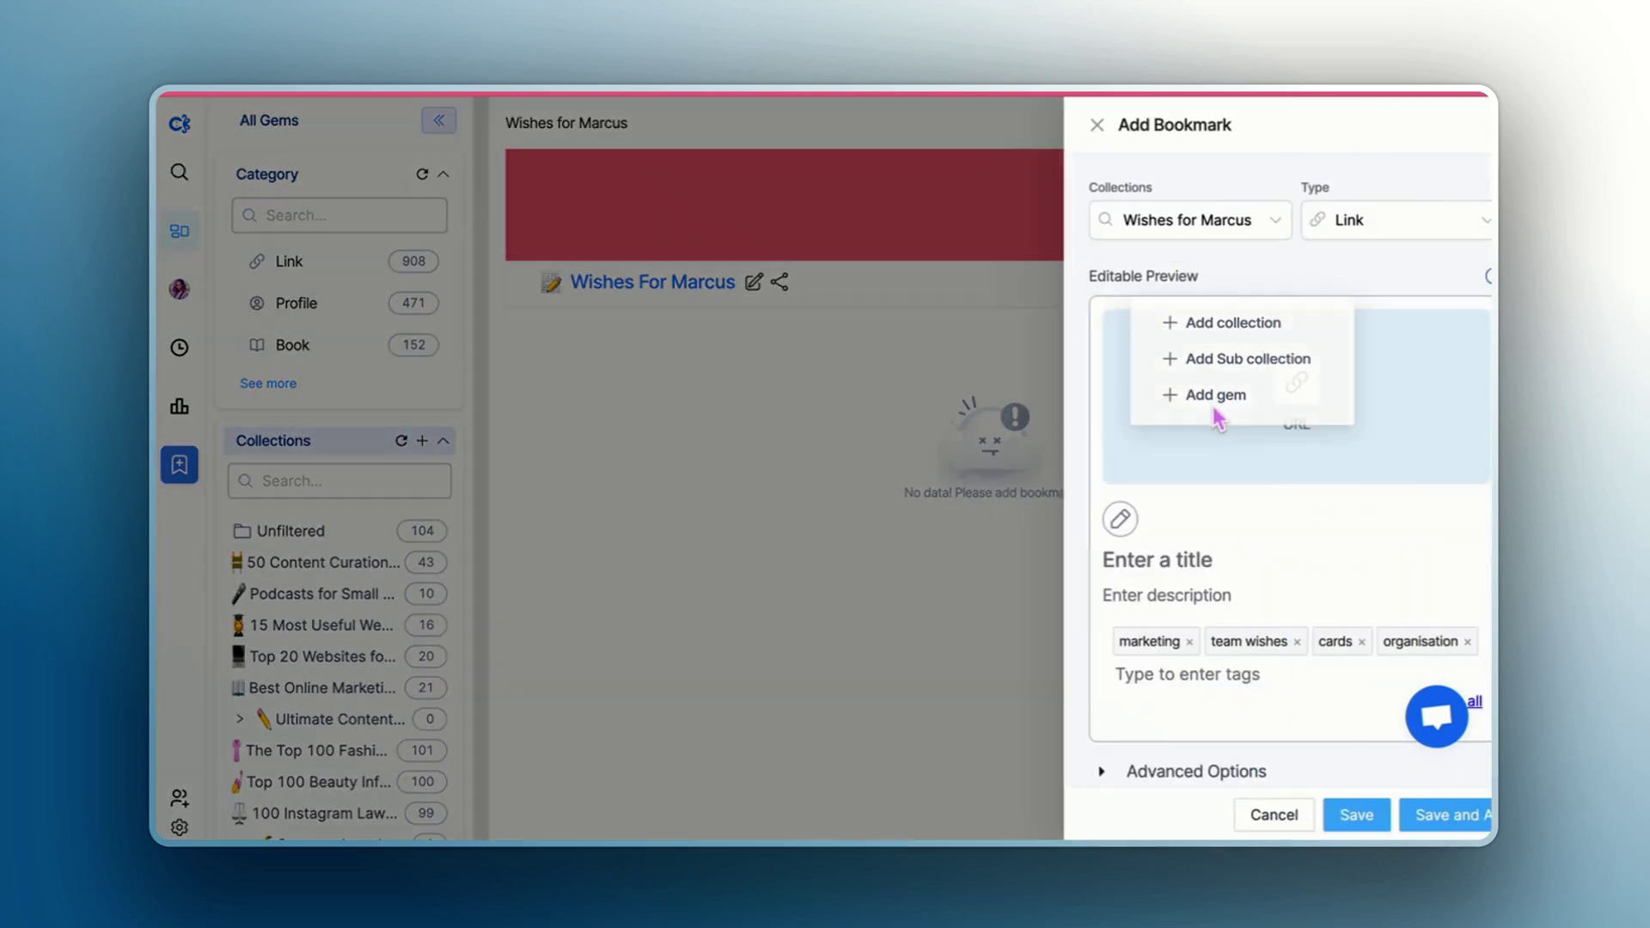
left_click(1315, 218)
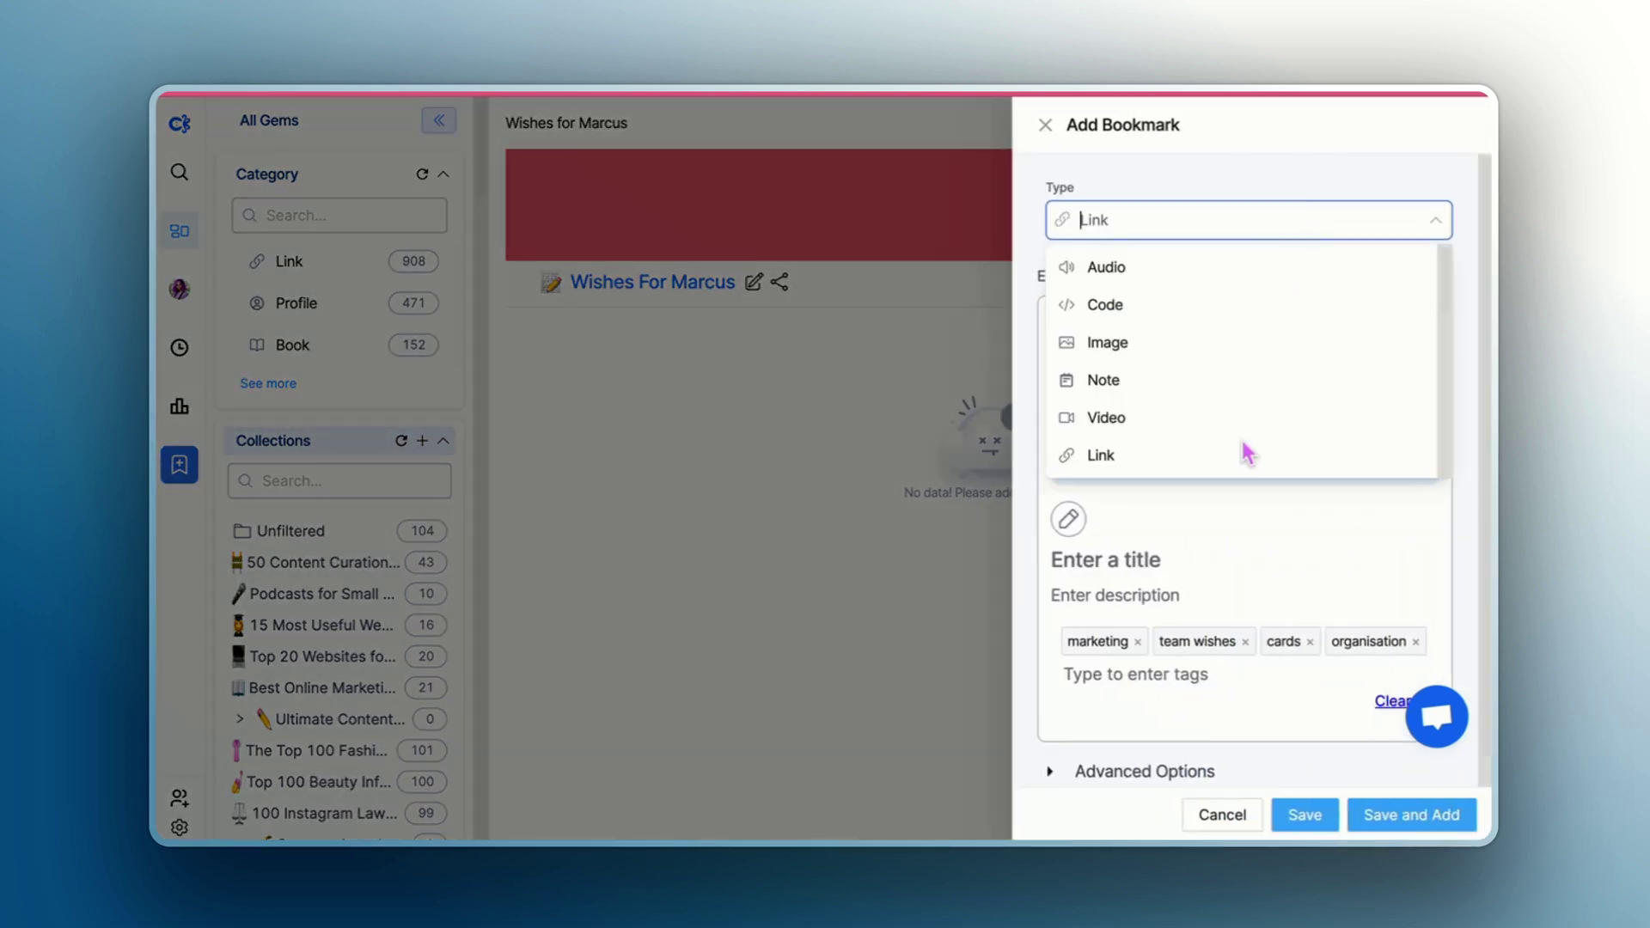
left_click(1104, 380)
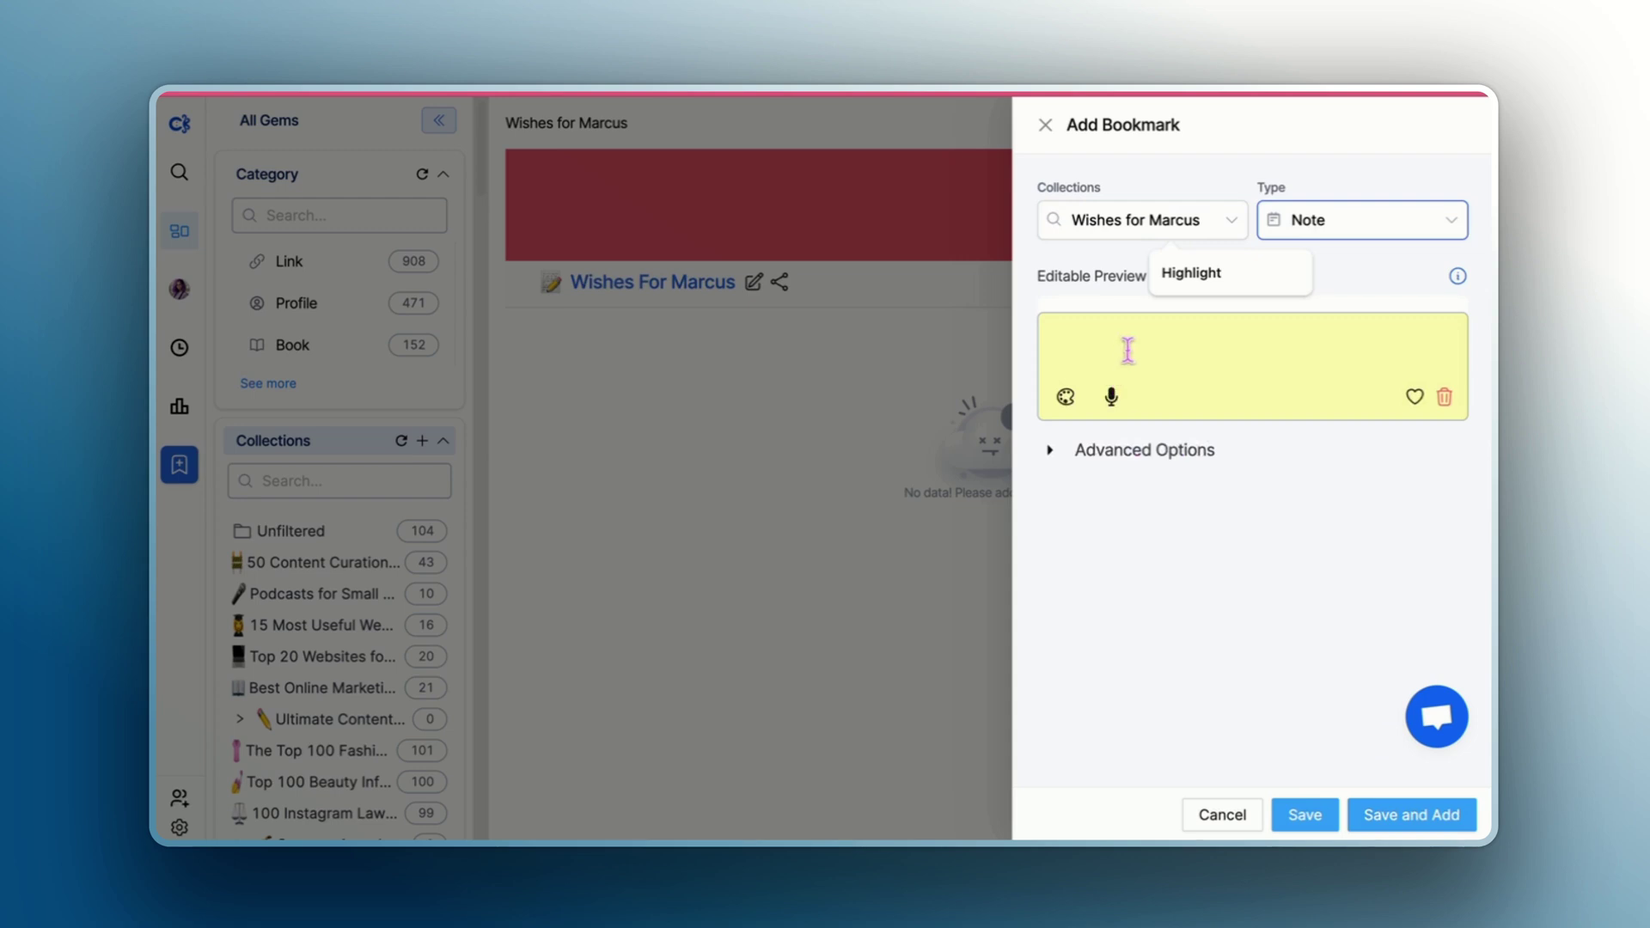
Write a note greeting the colleague, "Thanks for your contributions to the team. All of us really enjoyed collaborating with you.", signed with the sender's name
left_click(1127, 349)
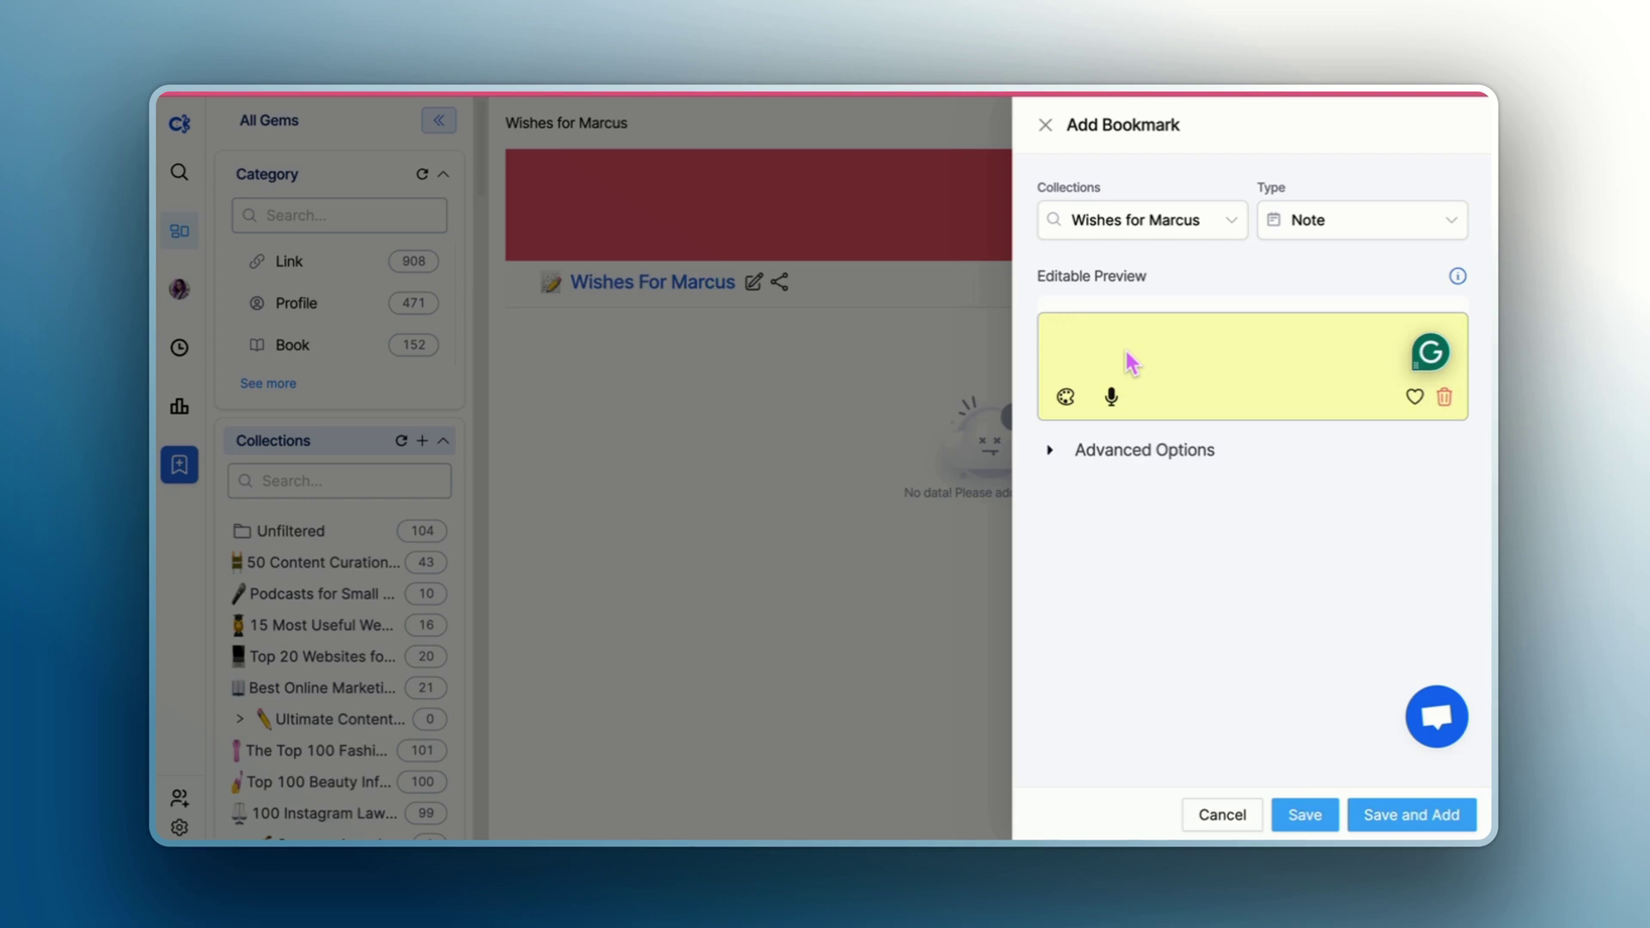
type("Dear Marcus,")
key("Return")
type("Thanks for youyr")
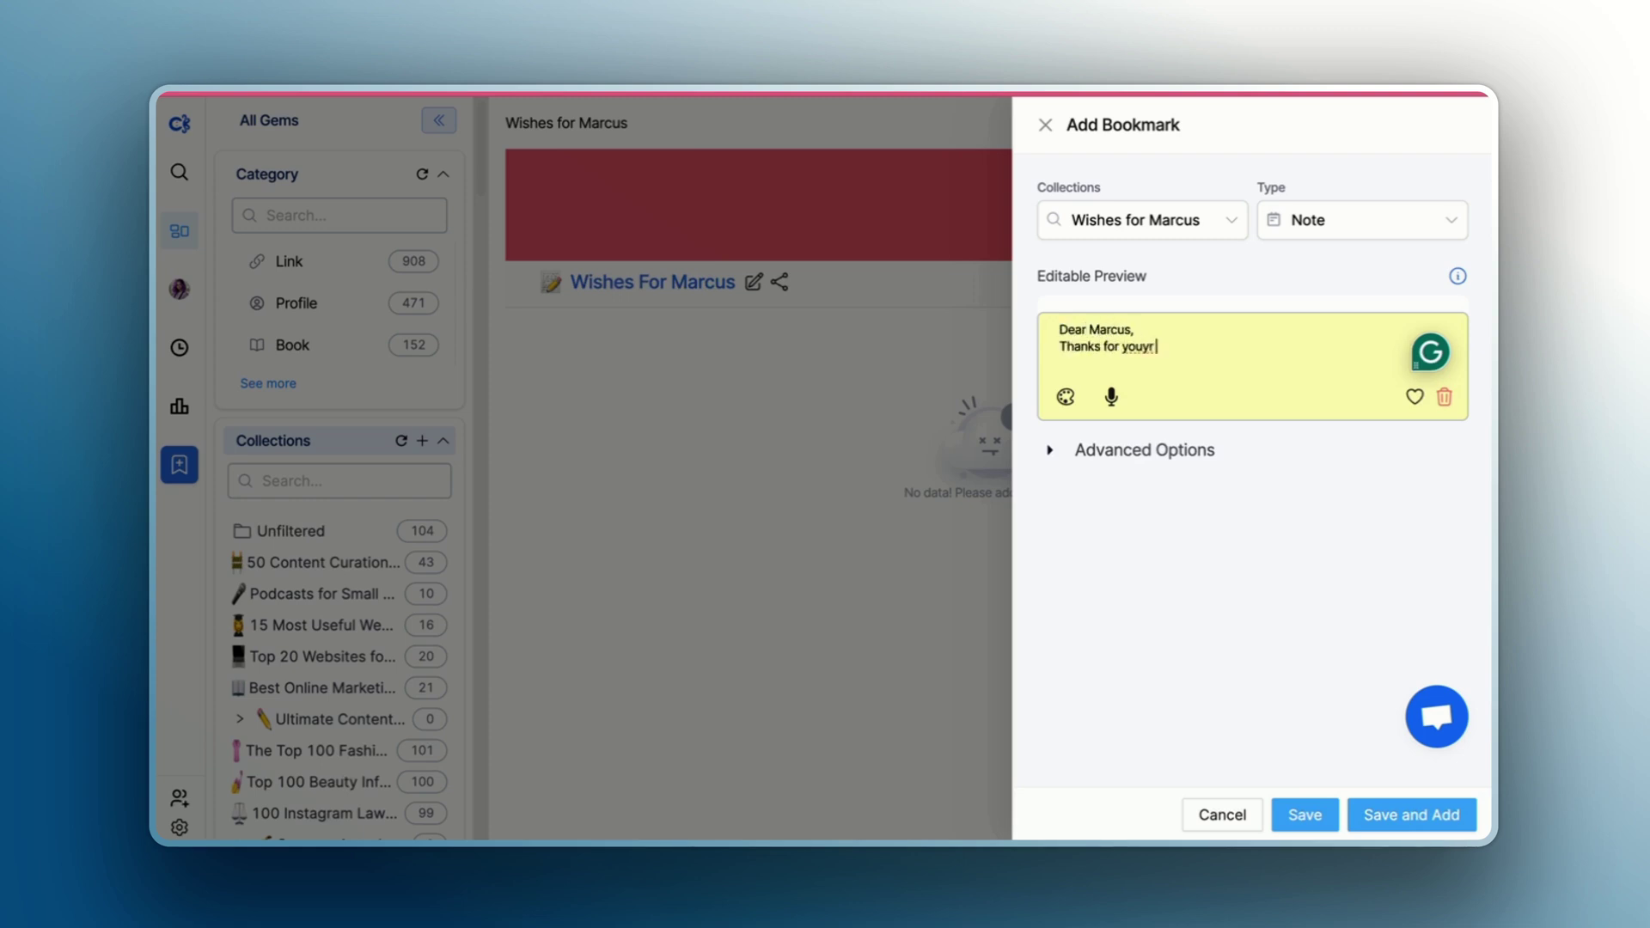
key("BackSpace")
key("BackSpace")
type("r contributions to the team.")
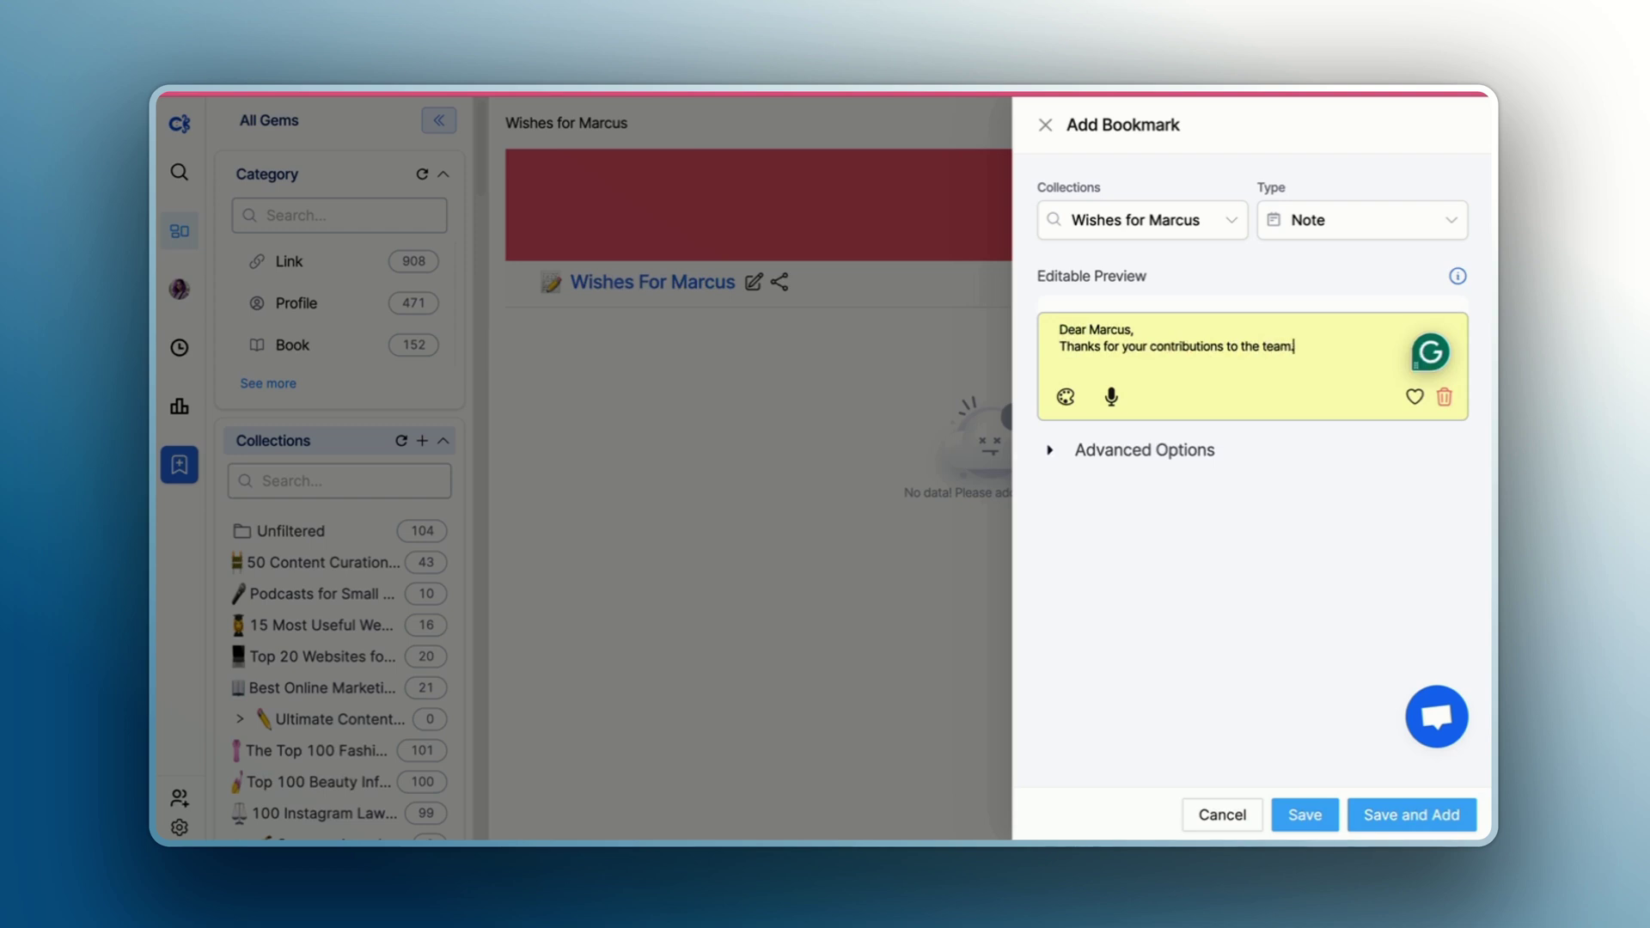
type(" All of us really enjoyed collaborating with you")
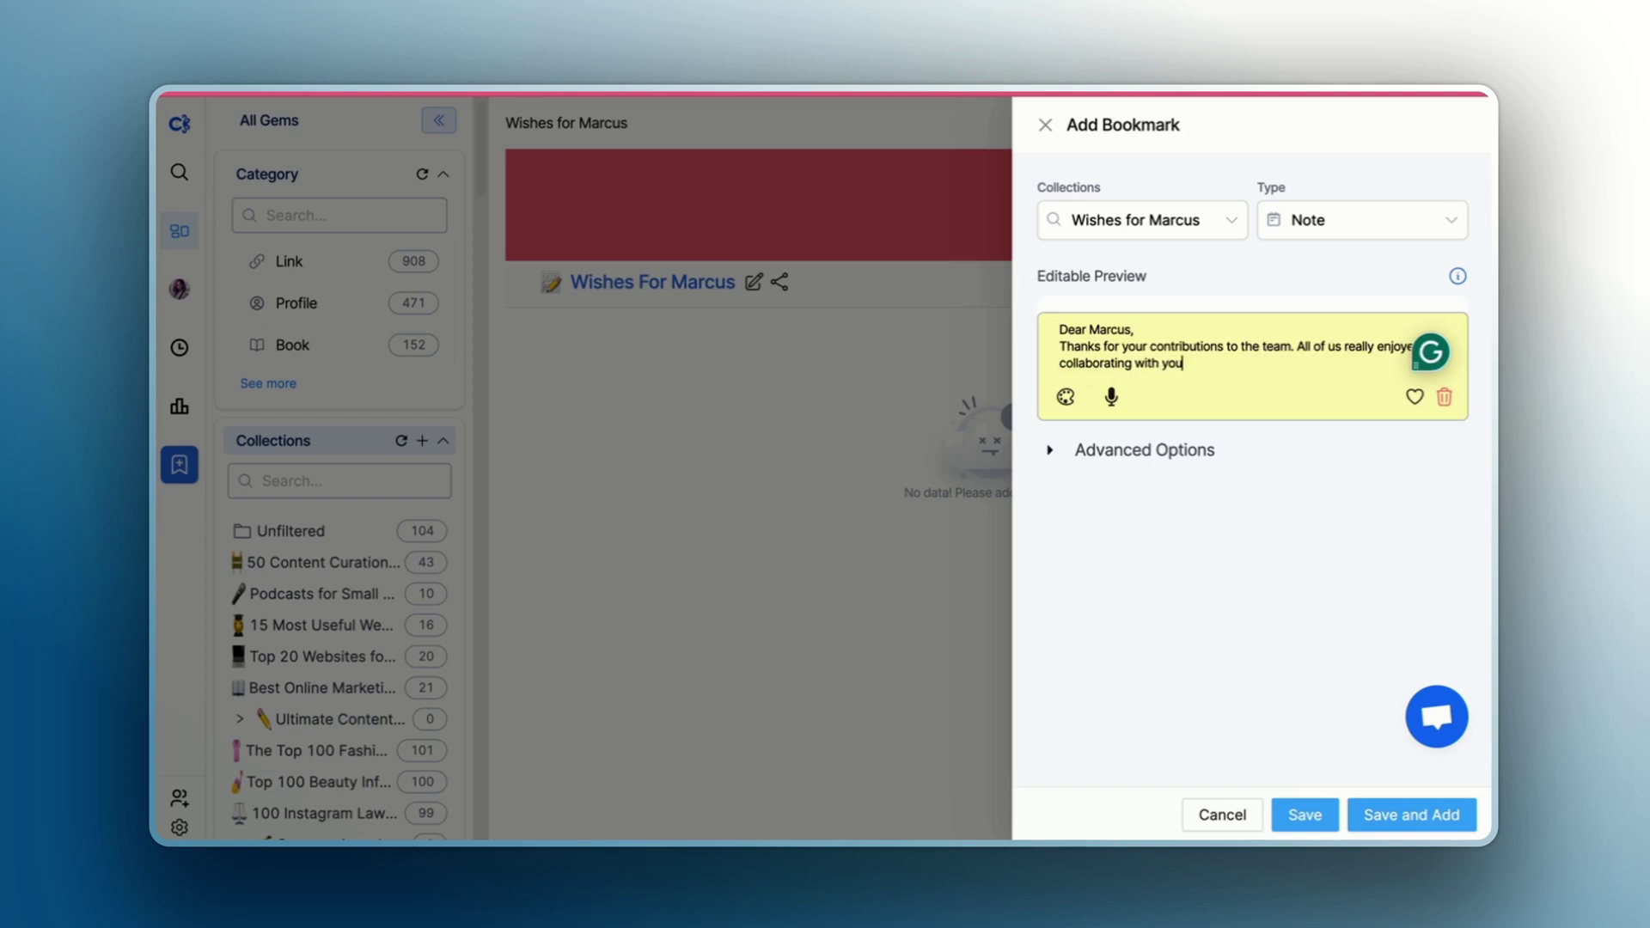
type(".")
key("Return")
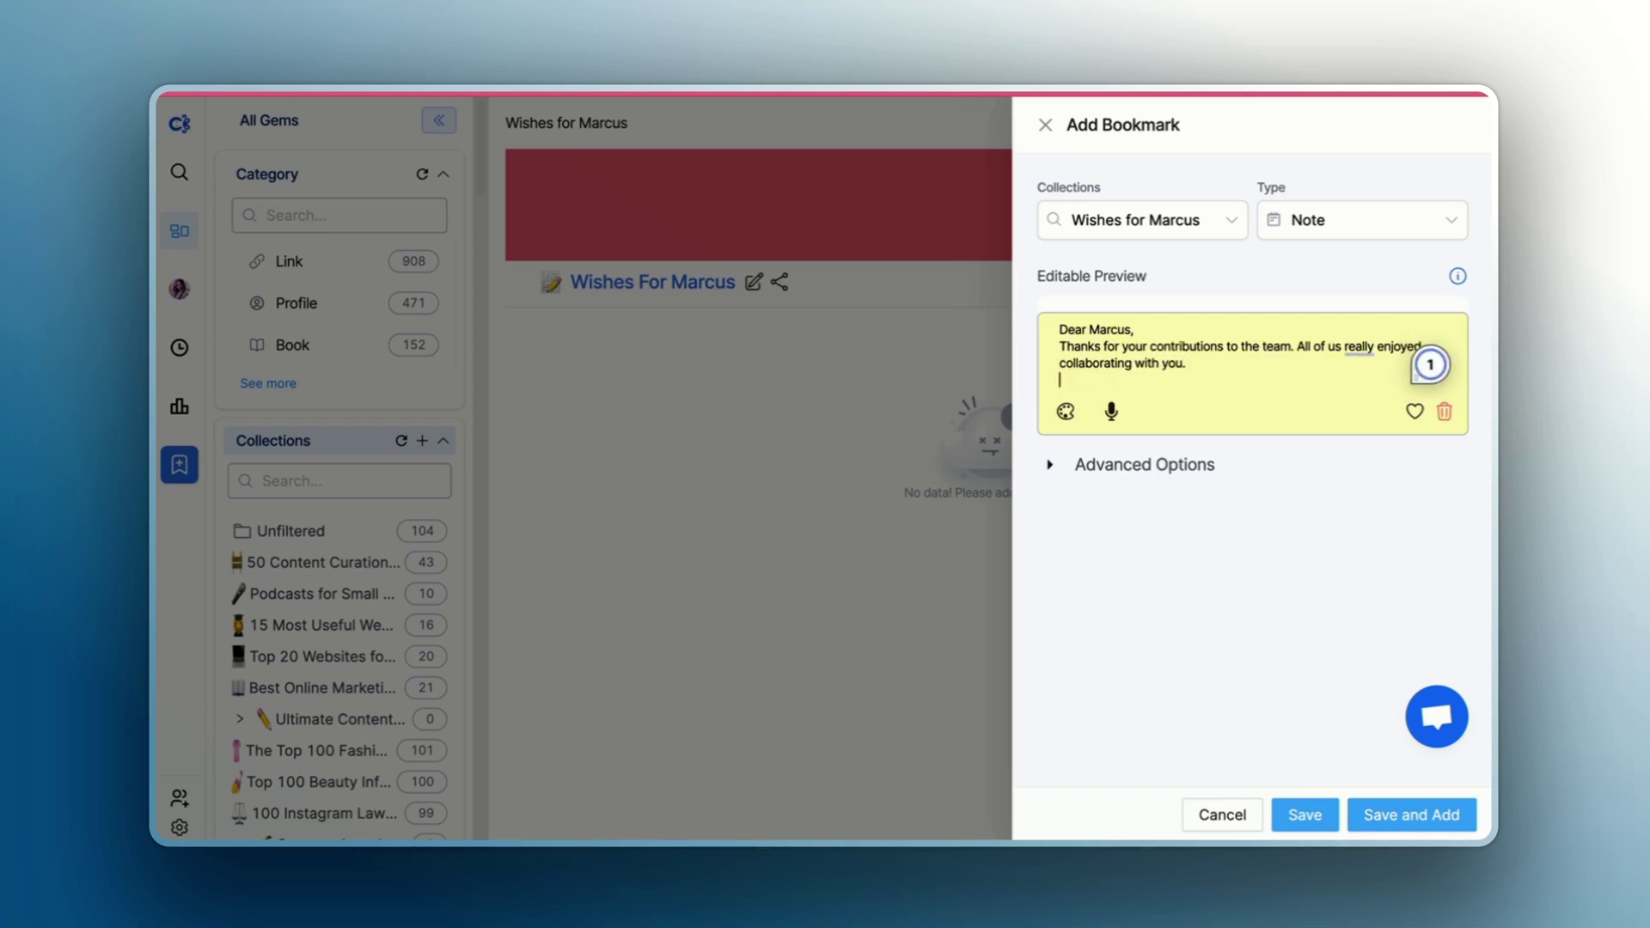
key("Return")
type("- Cheryl")
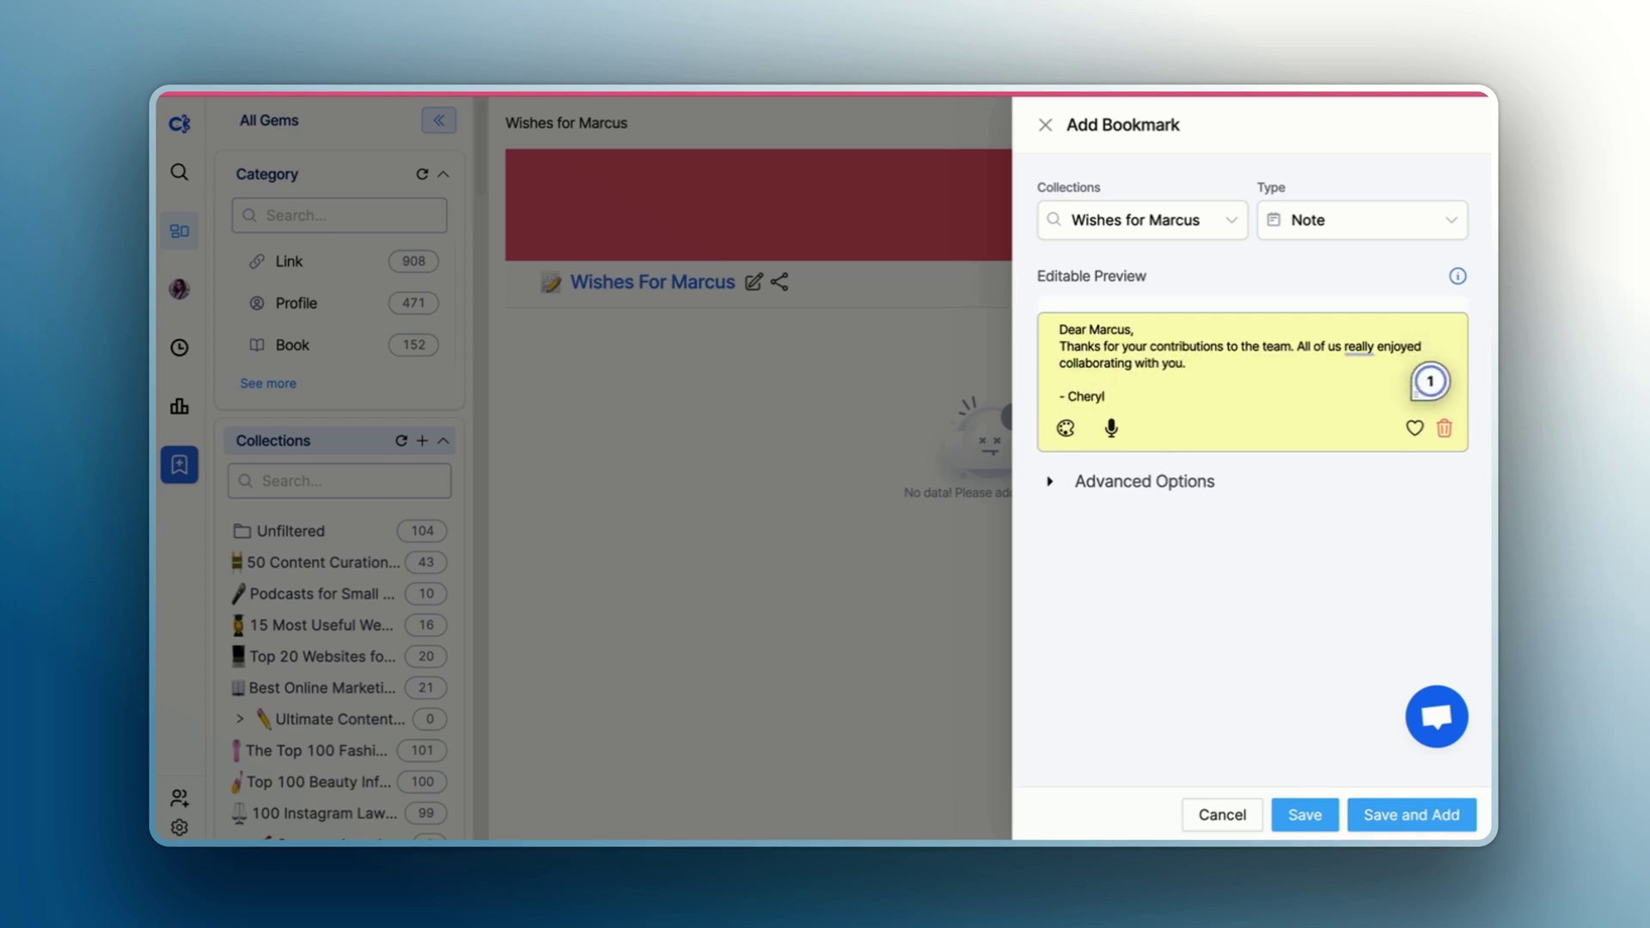
Change the note's background colour to light green
left_click(1065, 434)
left_click(1067, 399)
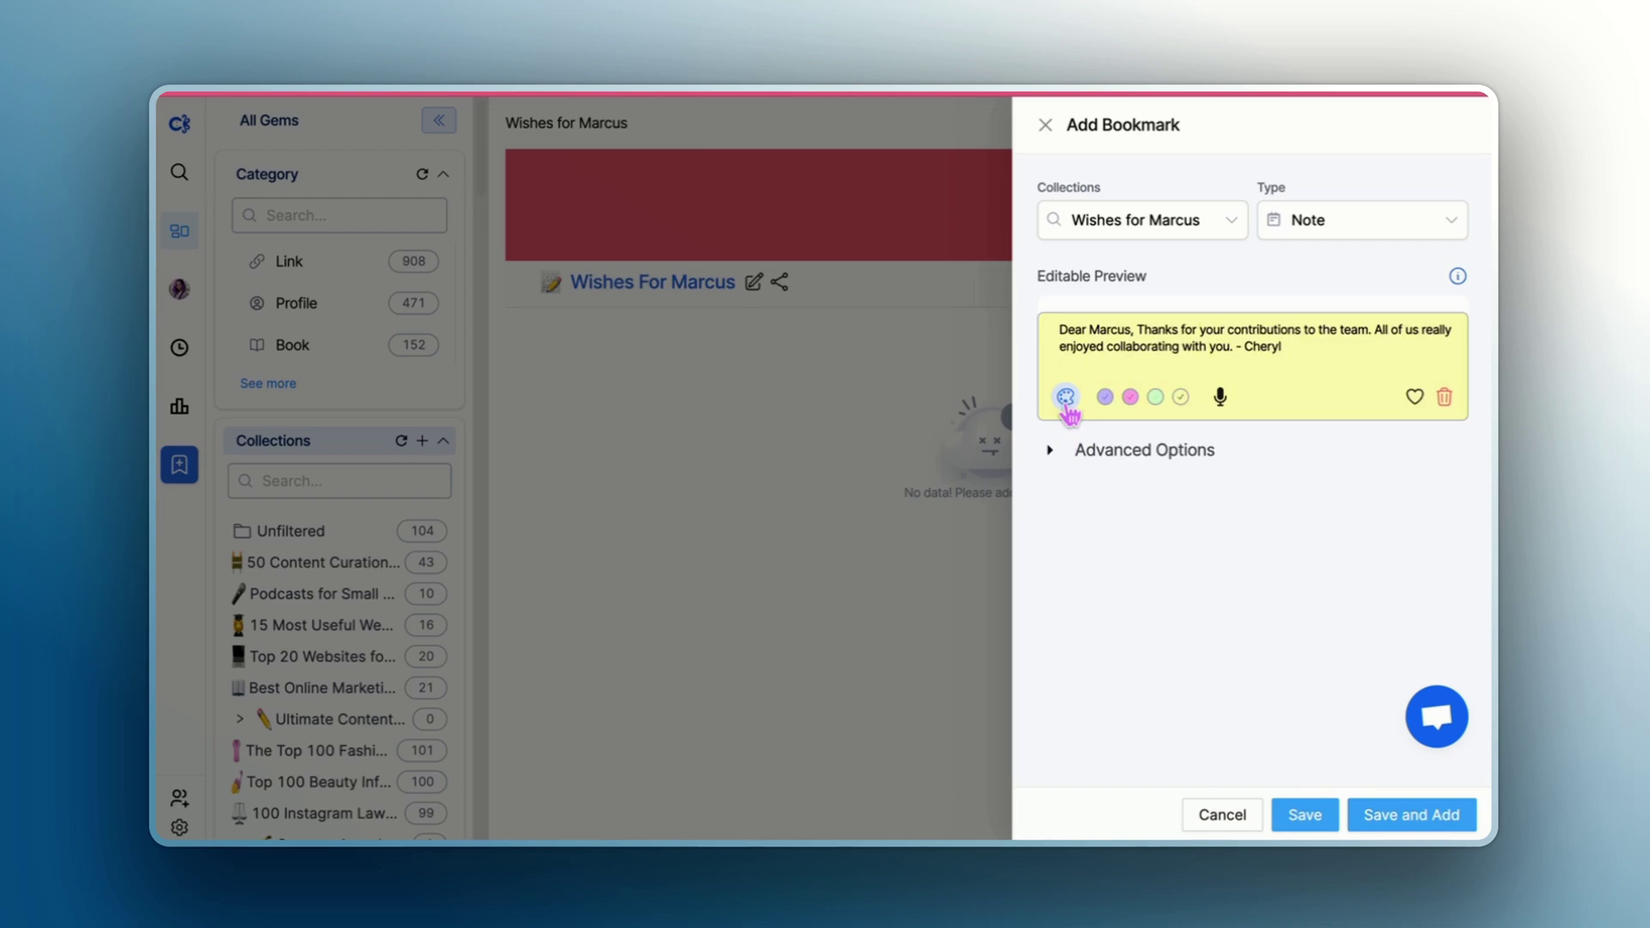
left_click(1155, 396)
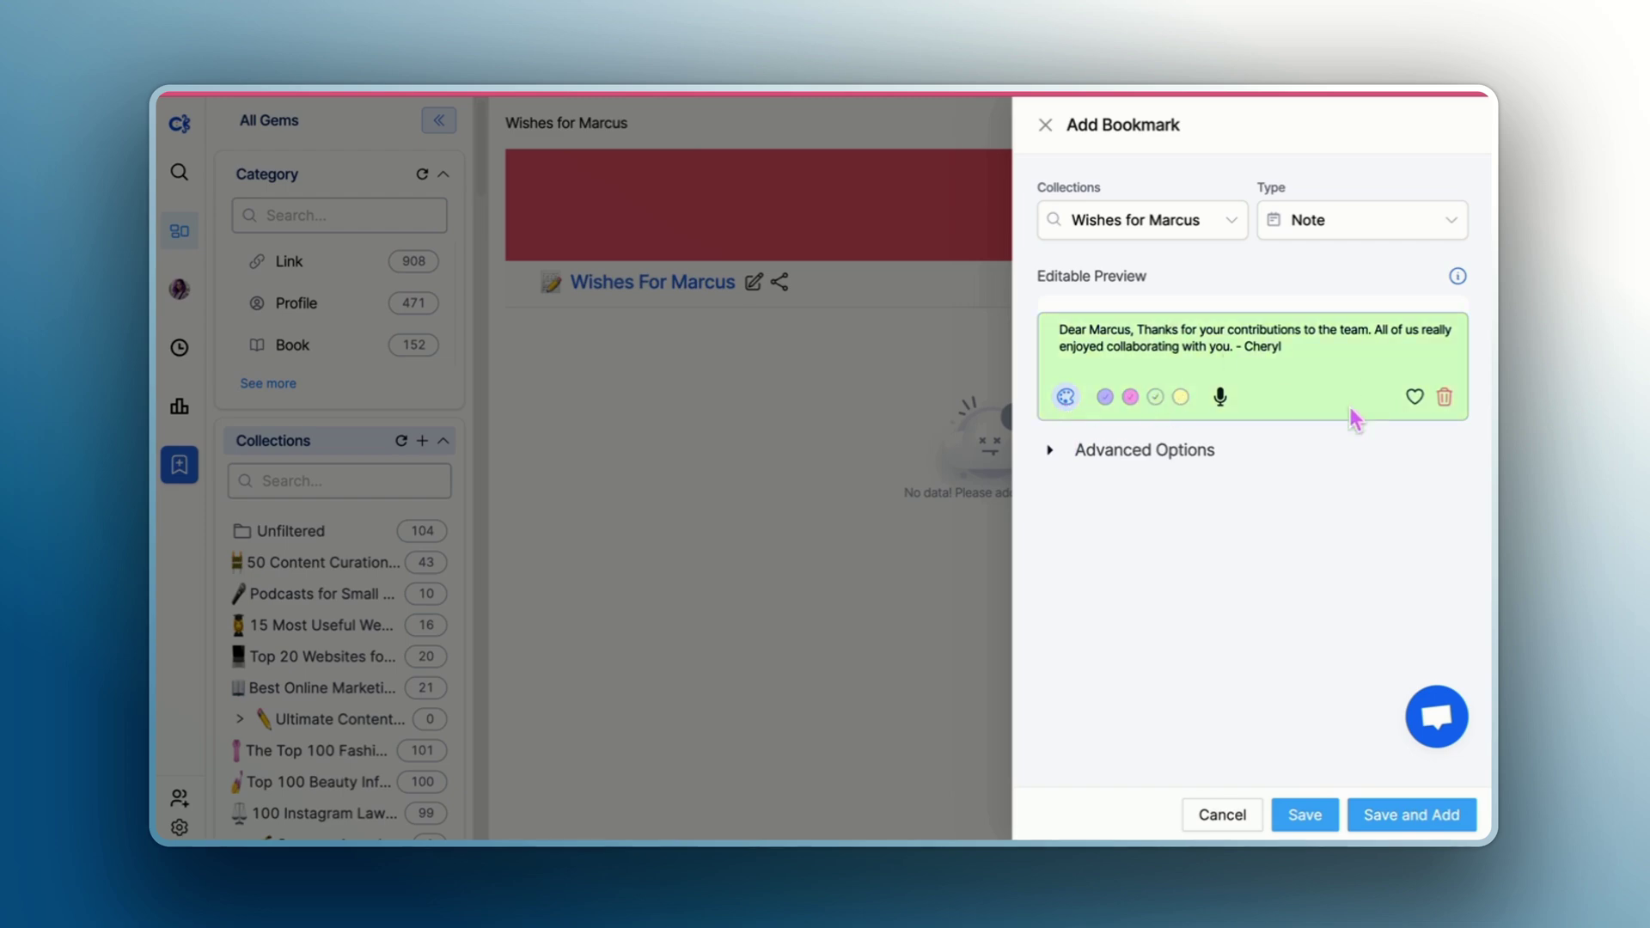
Expand the note's advanced options, save the note with its existing tags, and close the bookmark form
left_click(1049, 452)
left_click(1171, 577)
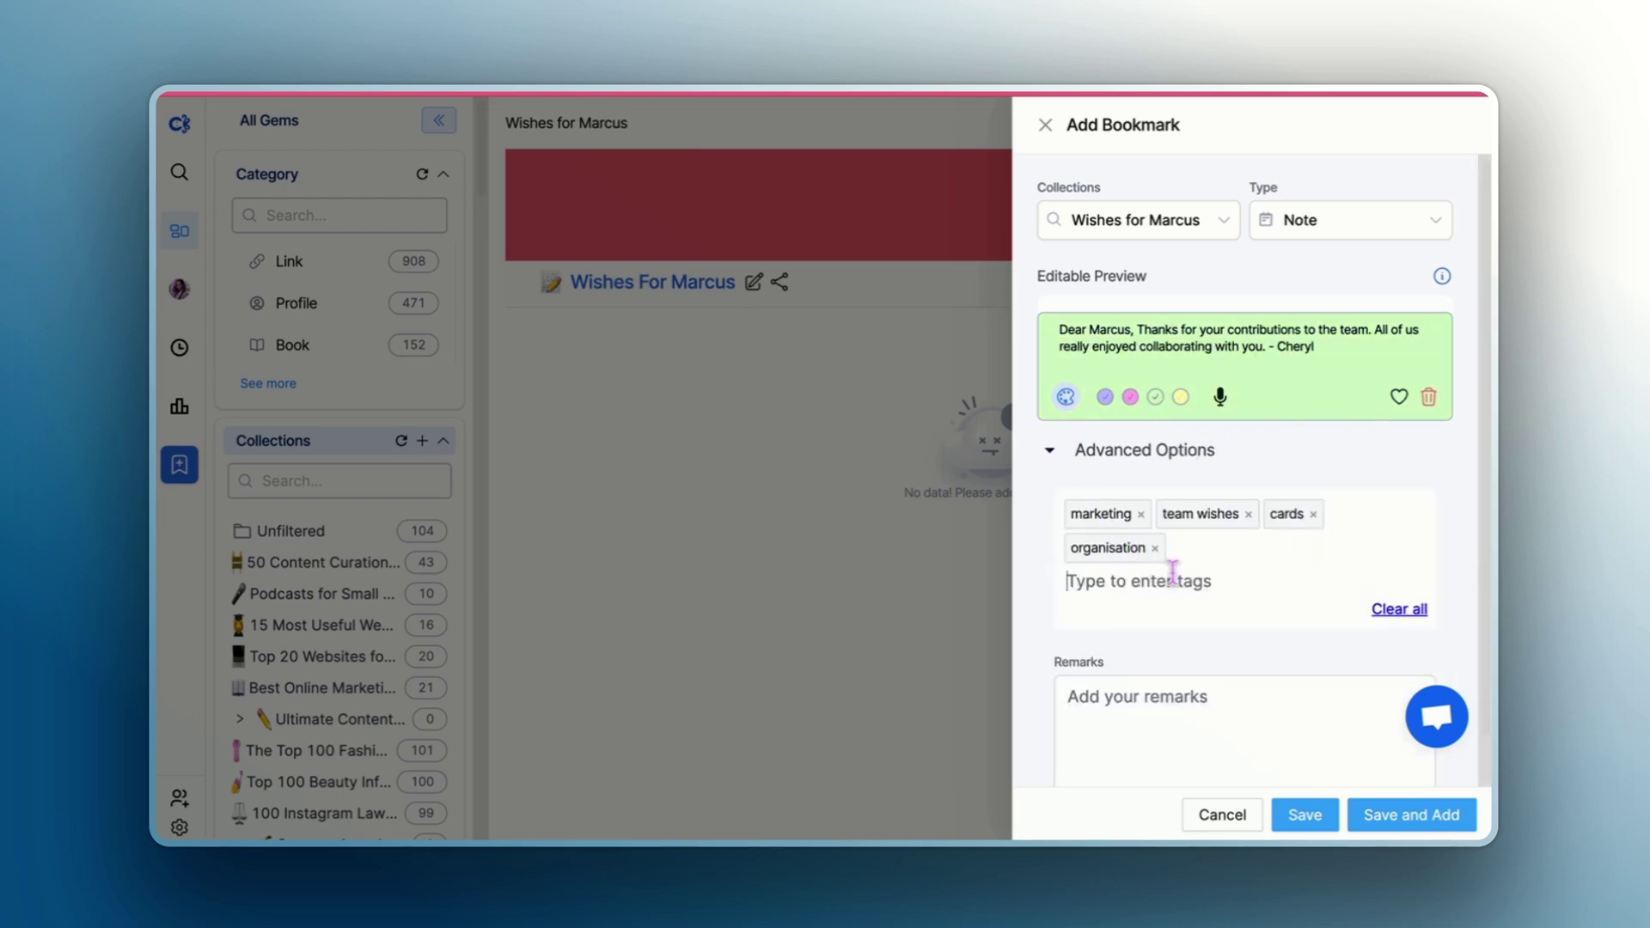
scroll(1190, 587, "down", 1)
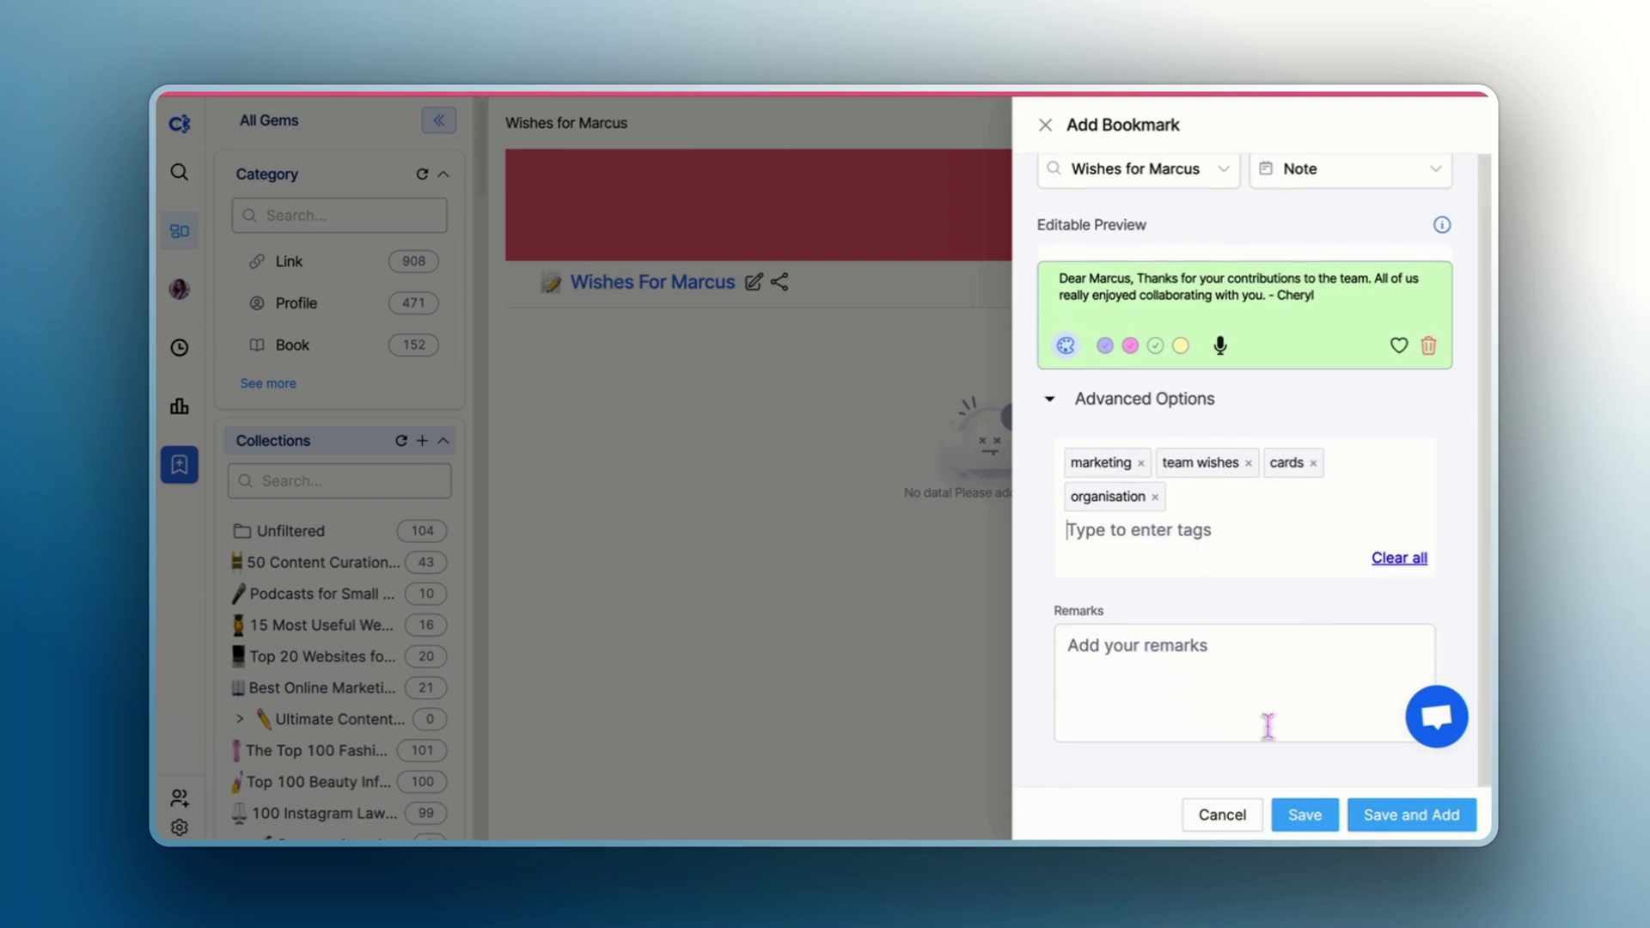
left_click(1420, 816)
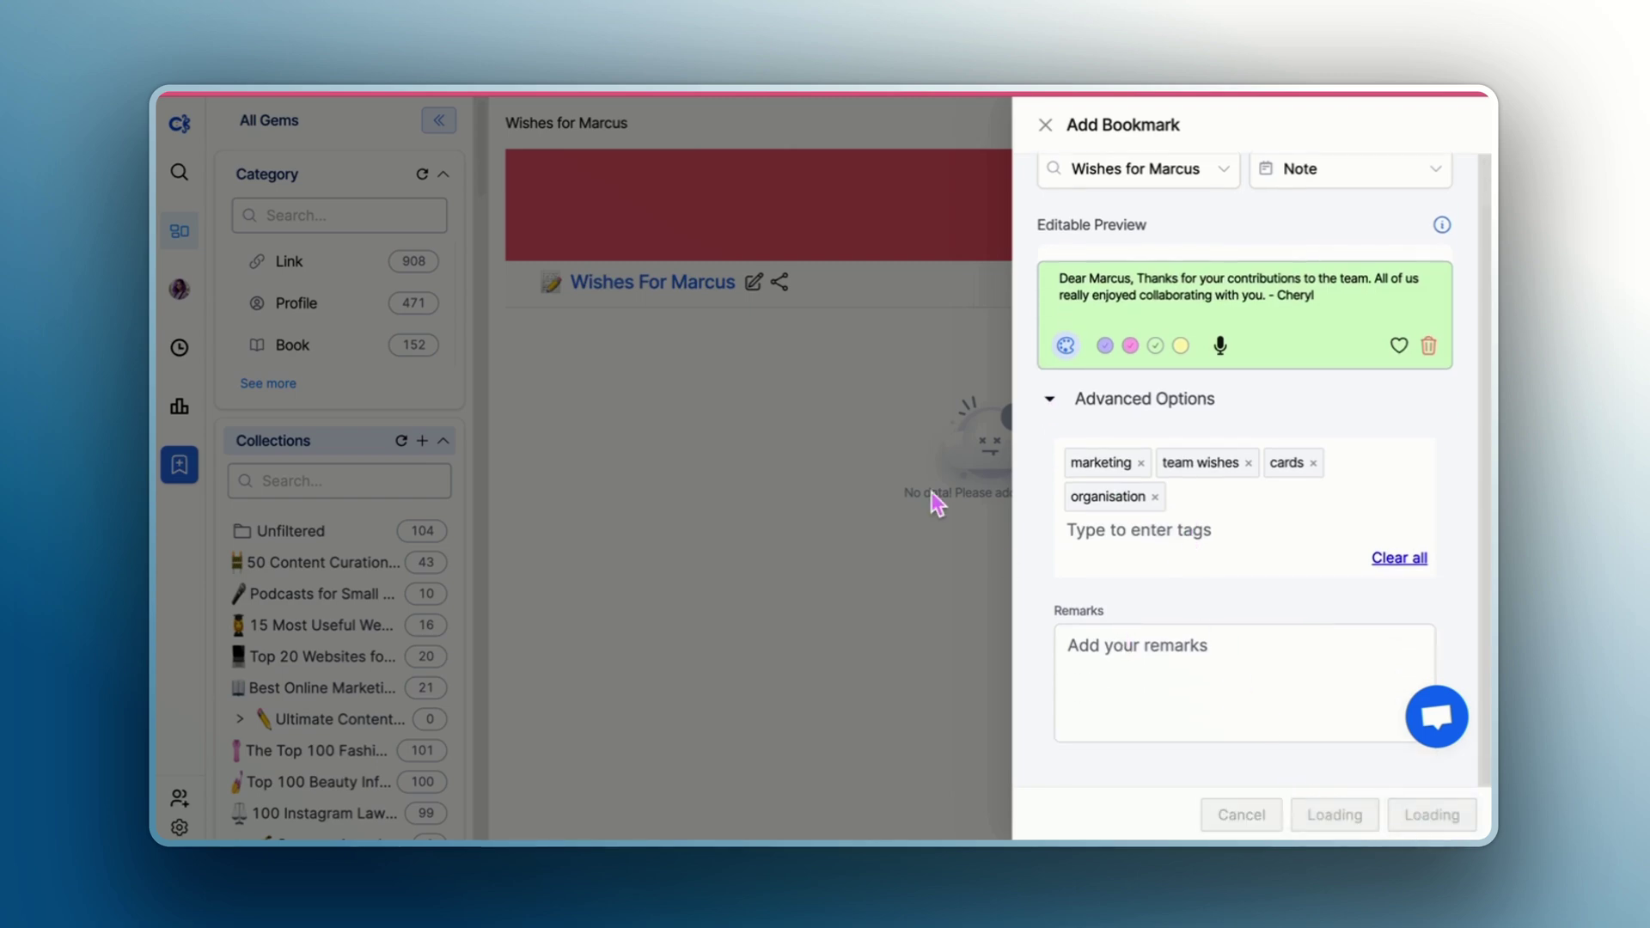
left_click(1045, 125)
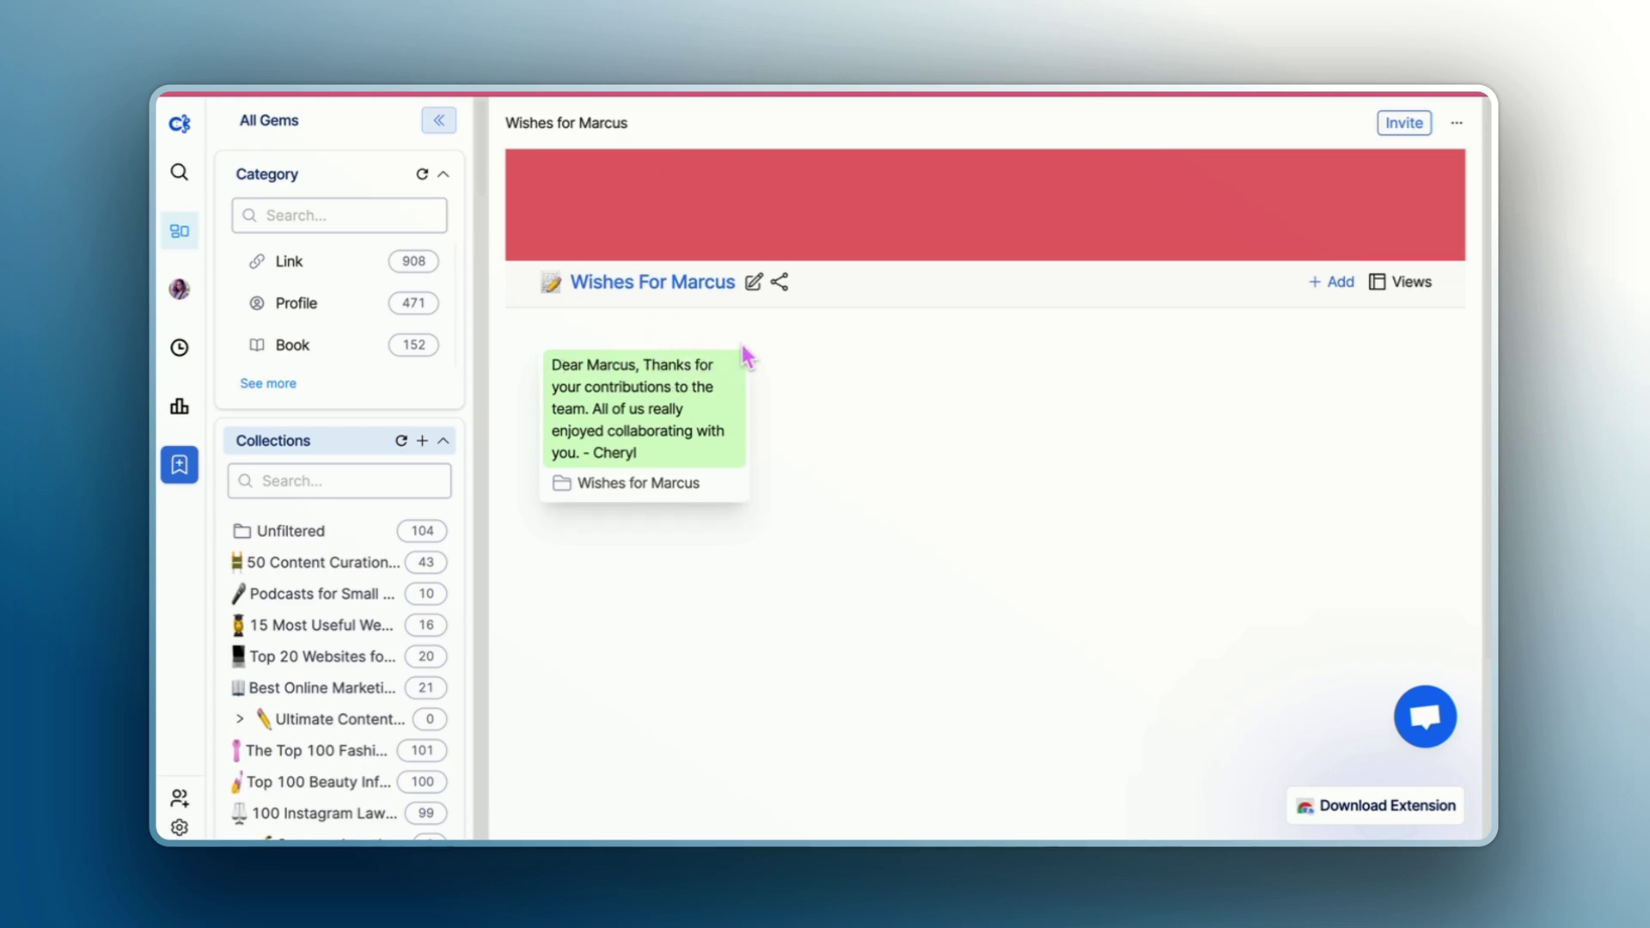
Invite the suggested individual contact to the private wishes collection by email with the Editor role
left_click(1418, 127)
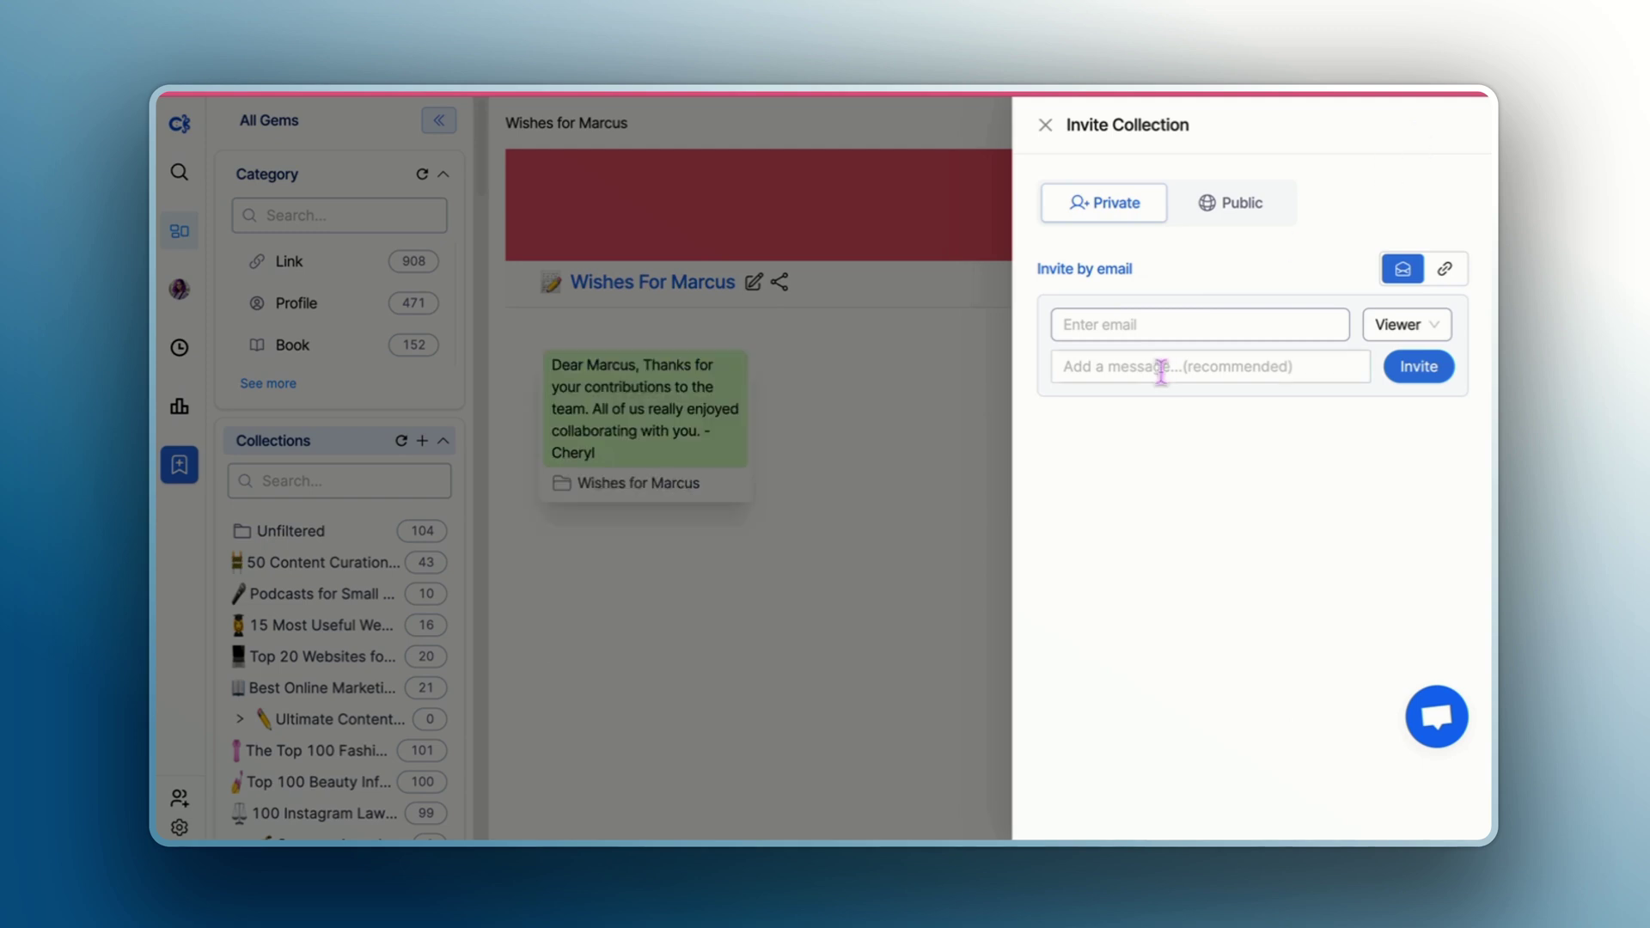
left_click(1146, 331)
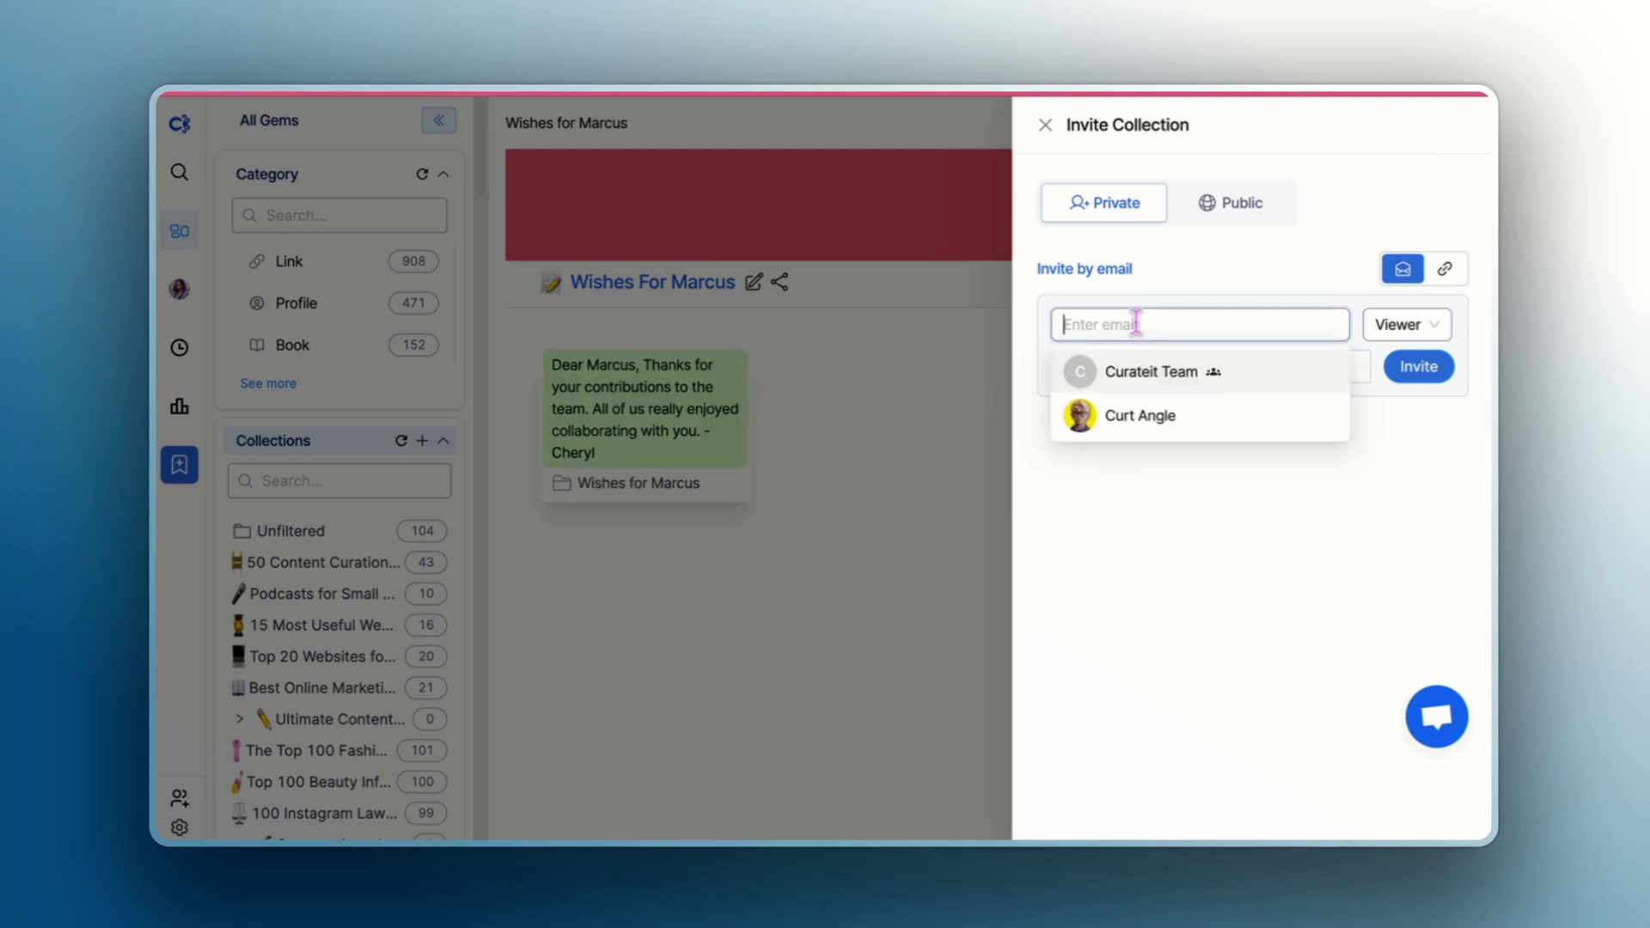
left_click(1125, 419)
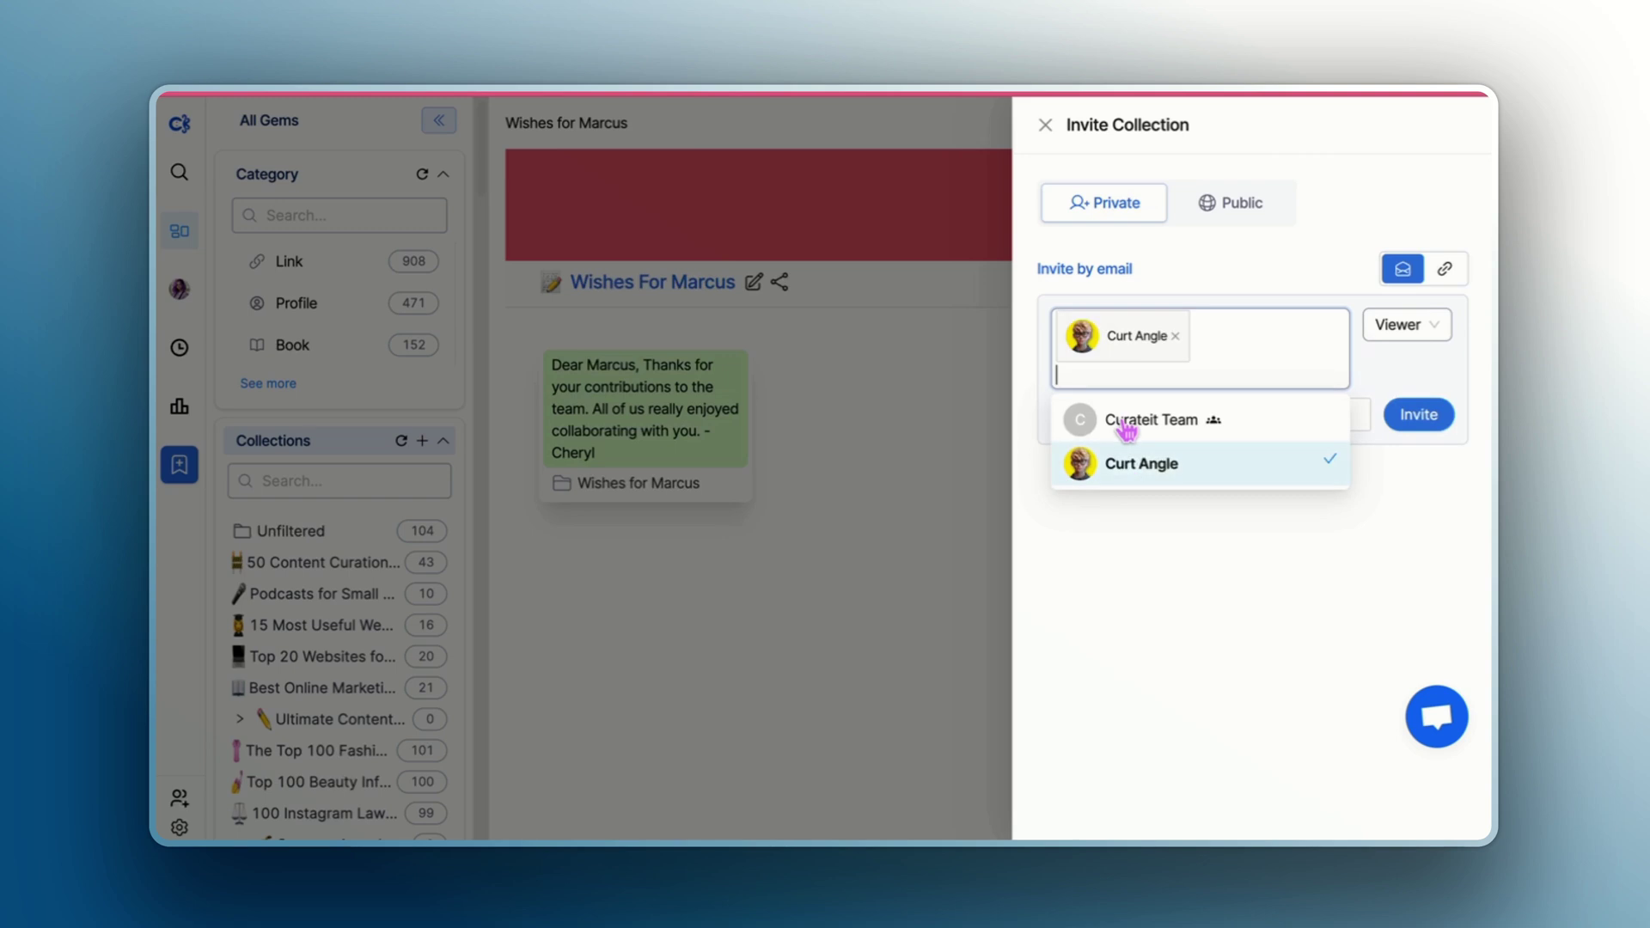
left_click(1406, 326)
left_click(1404, 399)
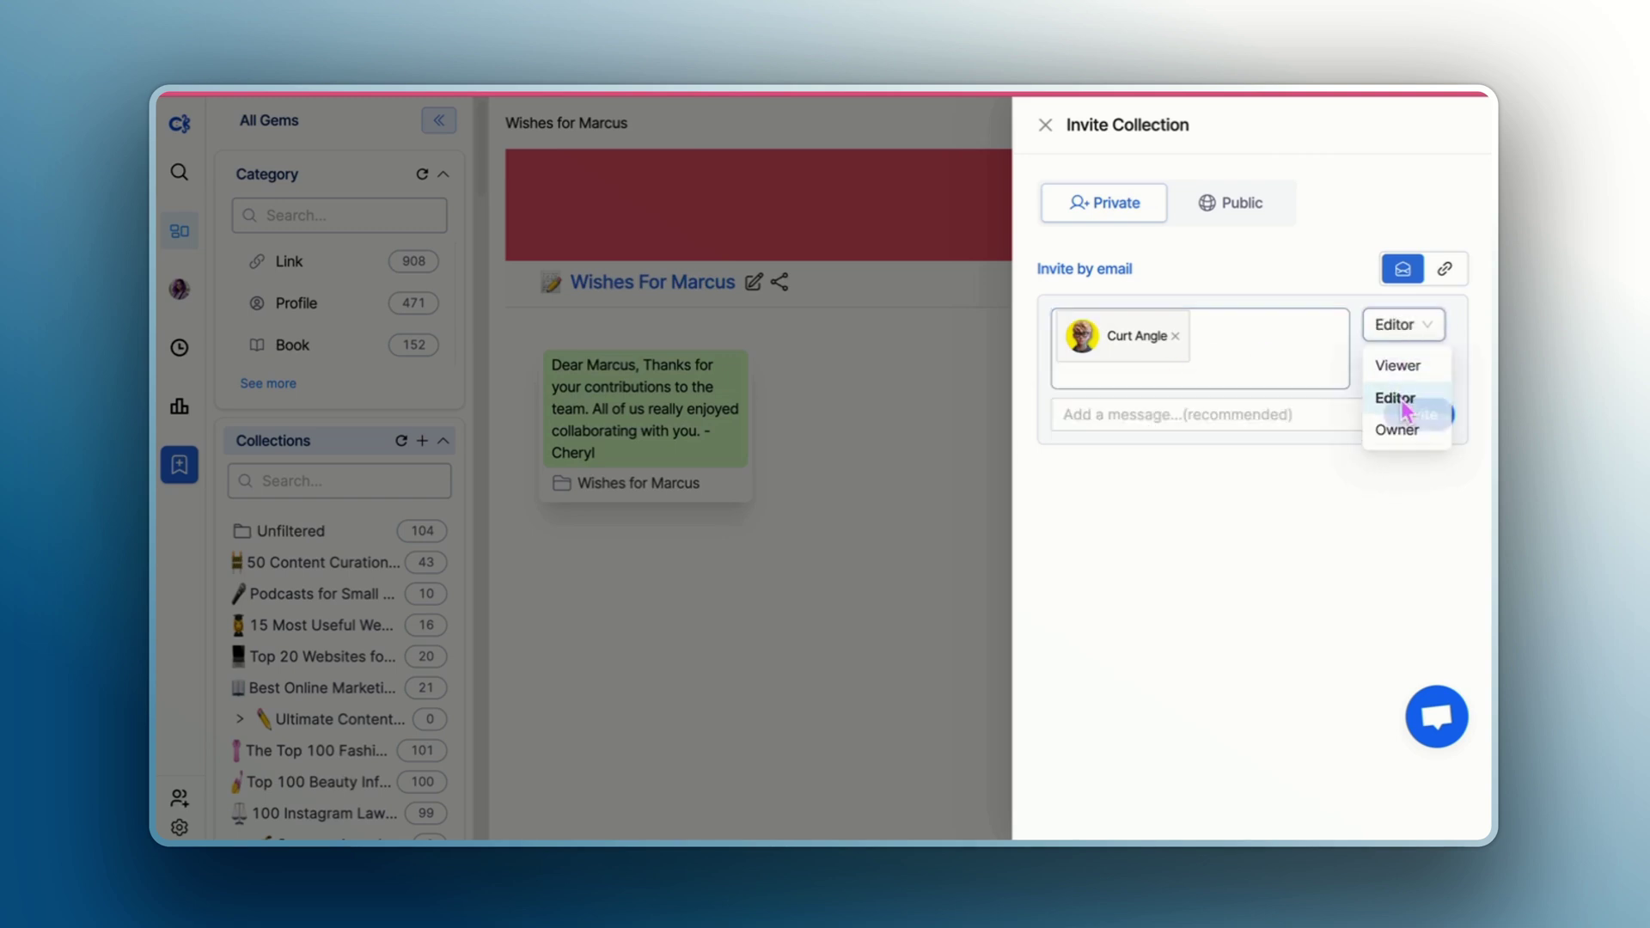
left_click(1416, 419)
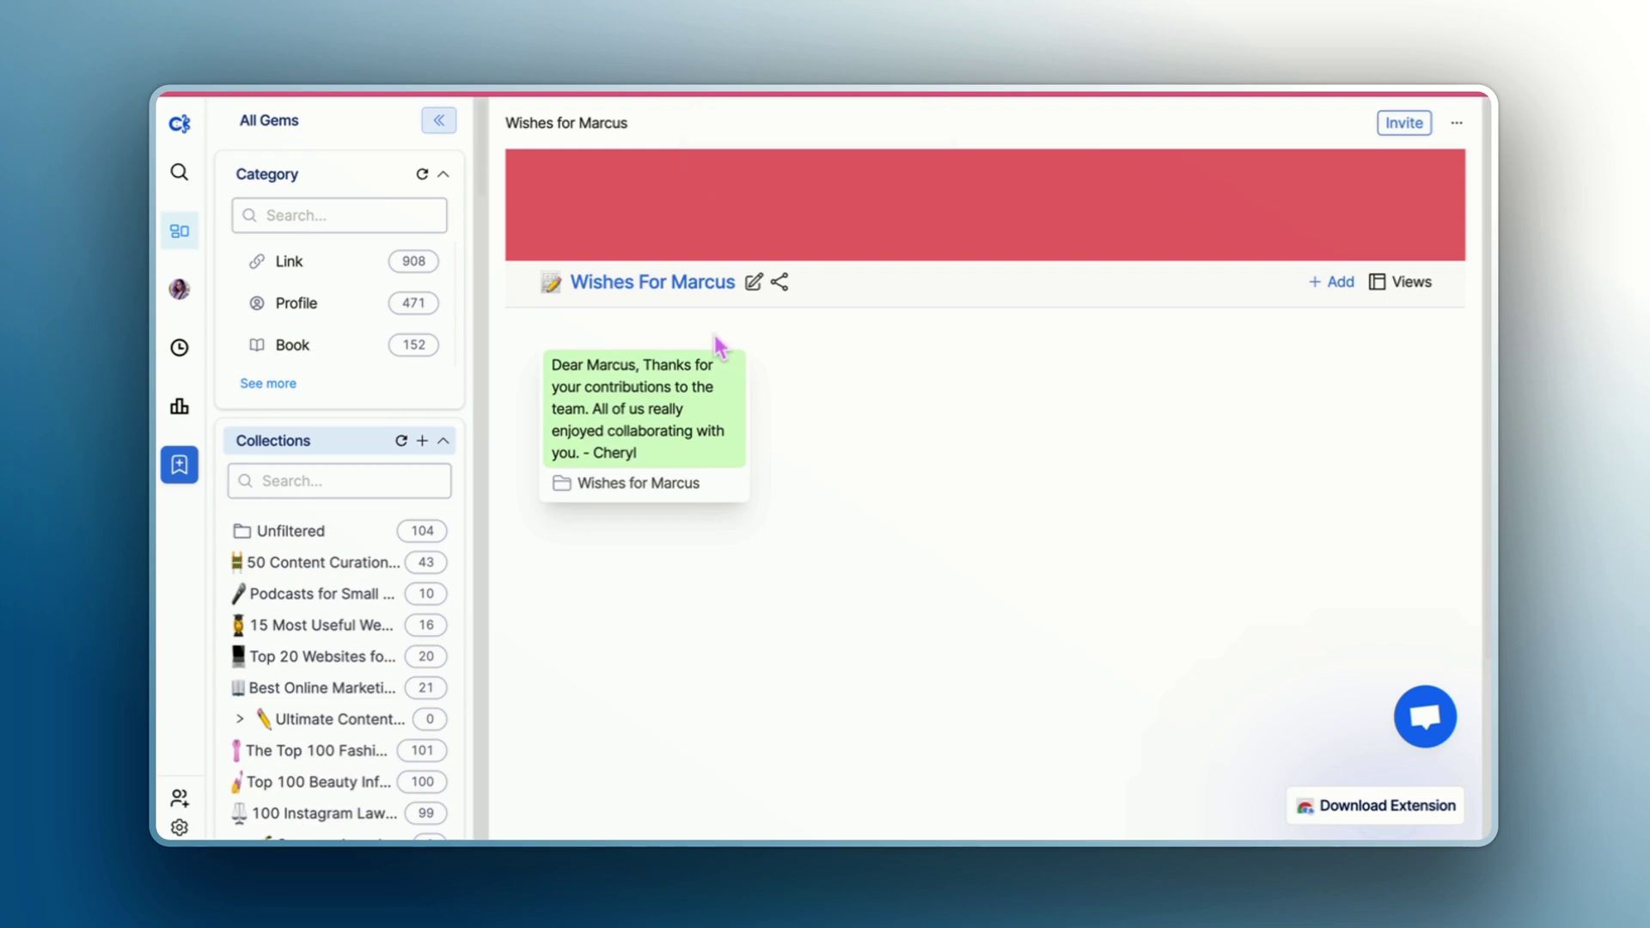
Add the light purple-to-blue gradient from the gallery as the wallpaper of the collection's Moodboard layout
left_click(1414, 284)
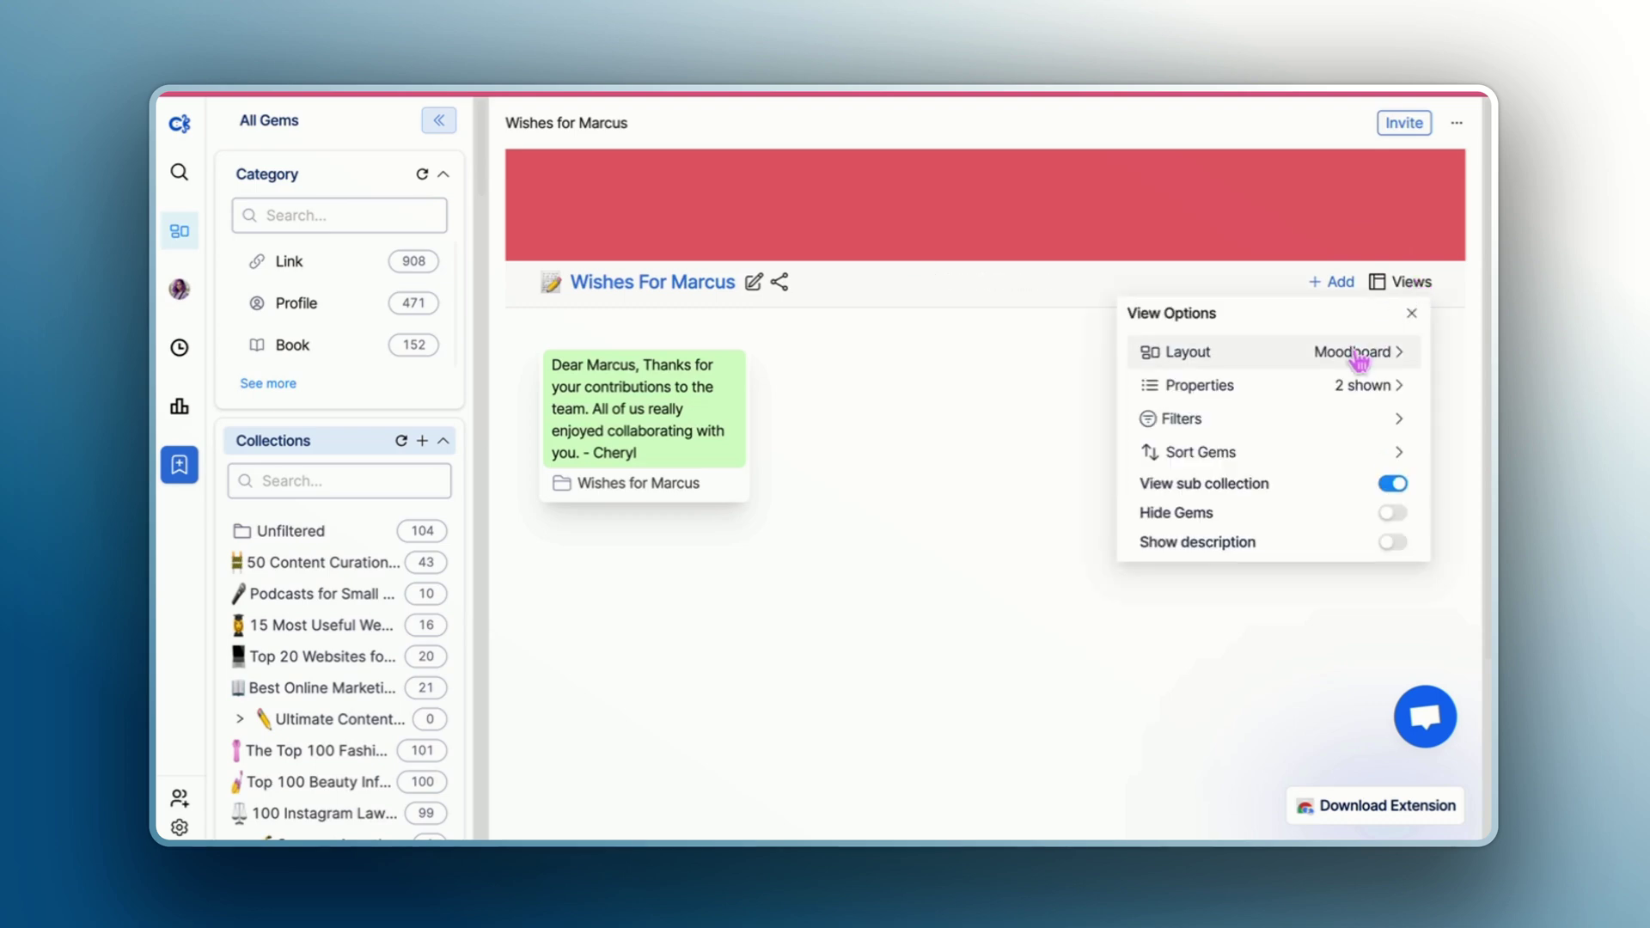
left_click(1354, 355)
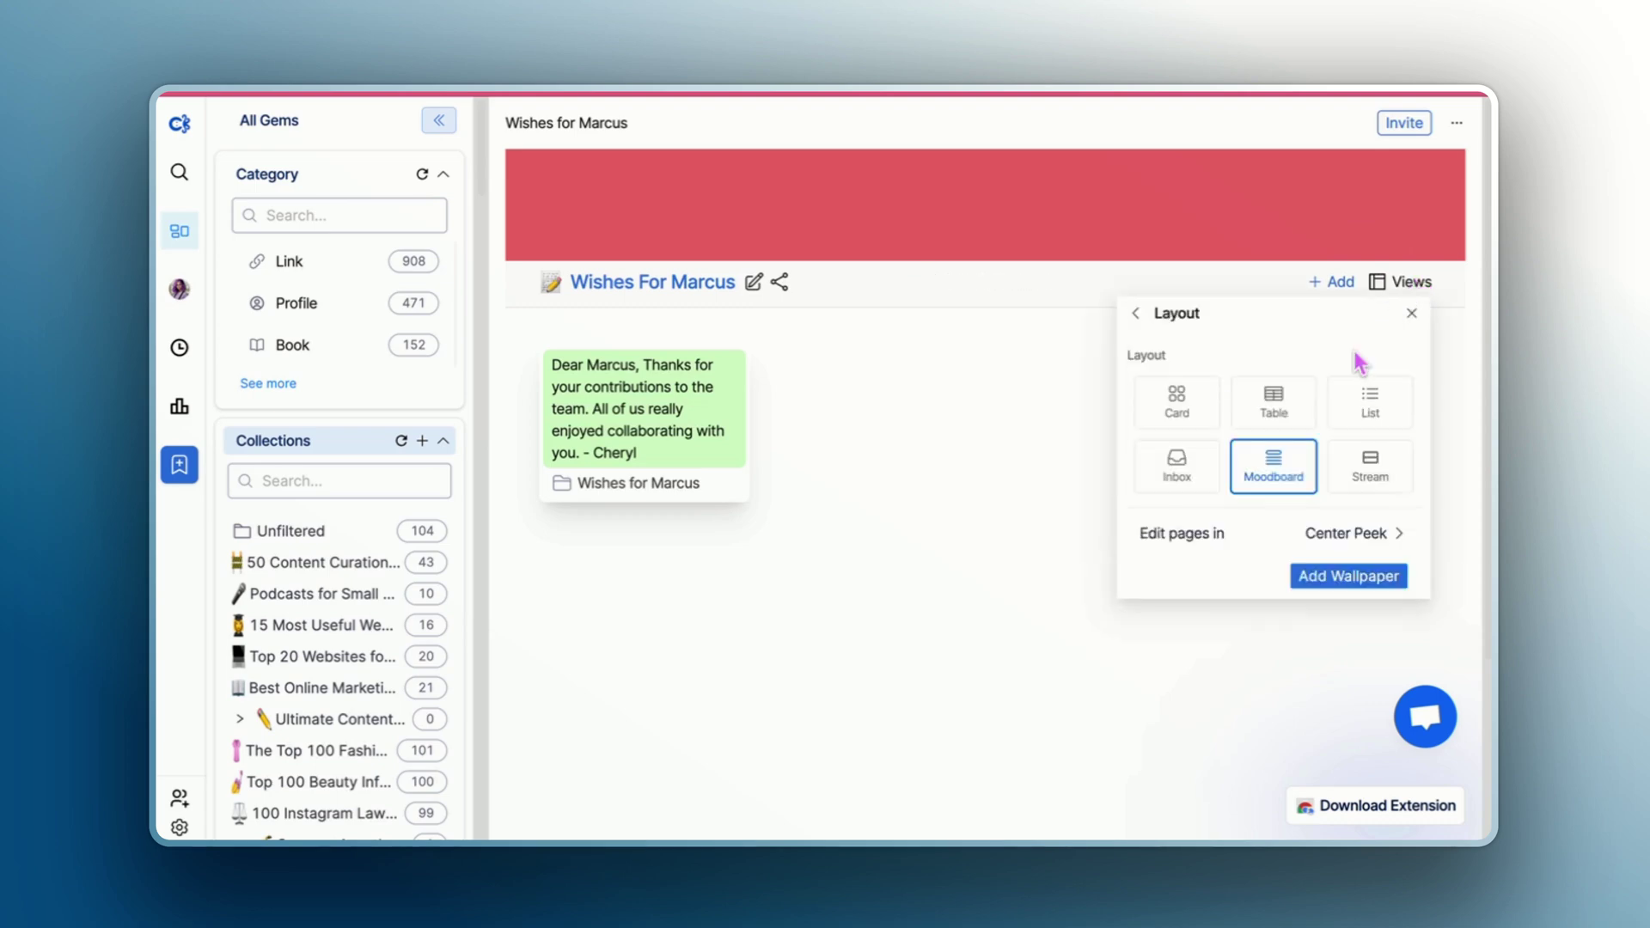
left_click(1337, 577)
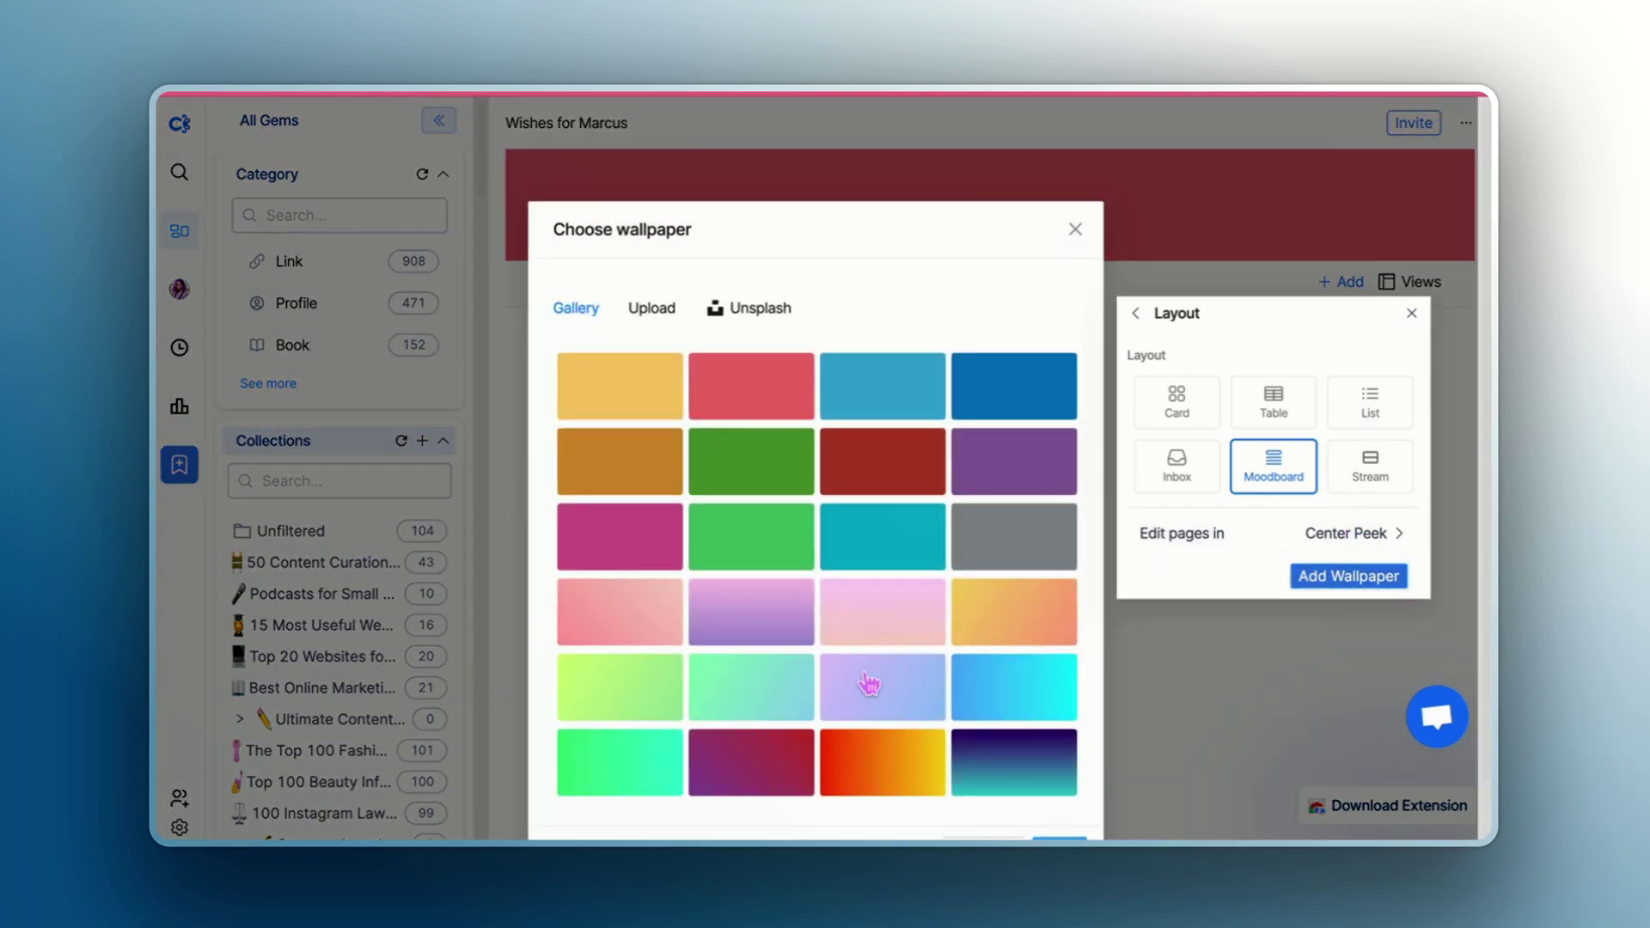
left_click(876, 683)
scroll(962, 355, "down", 2)
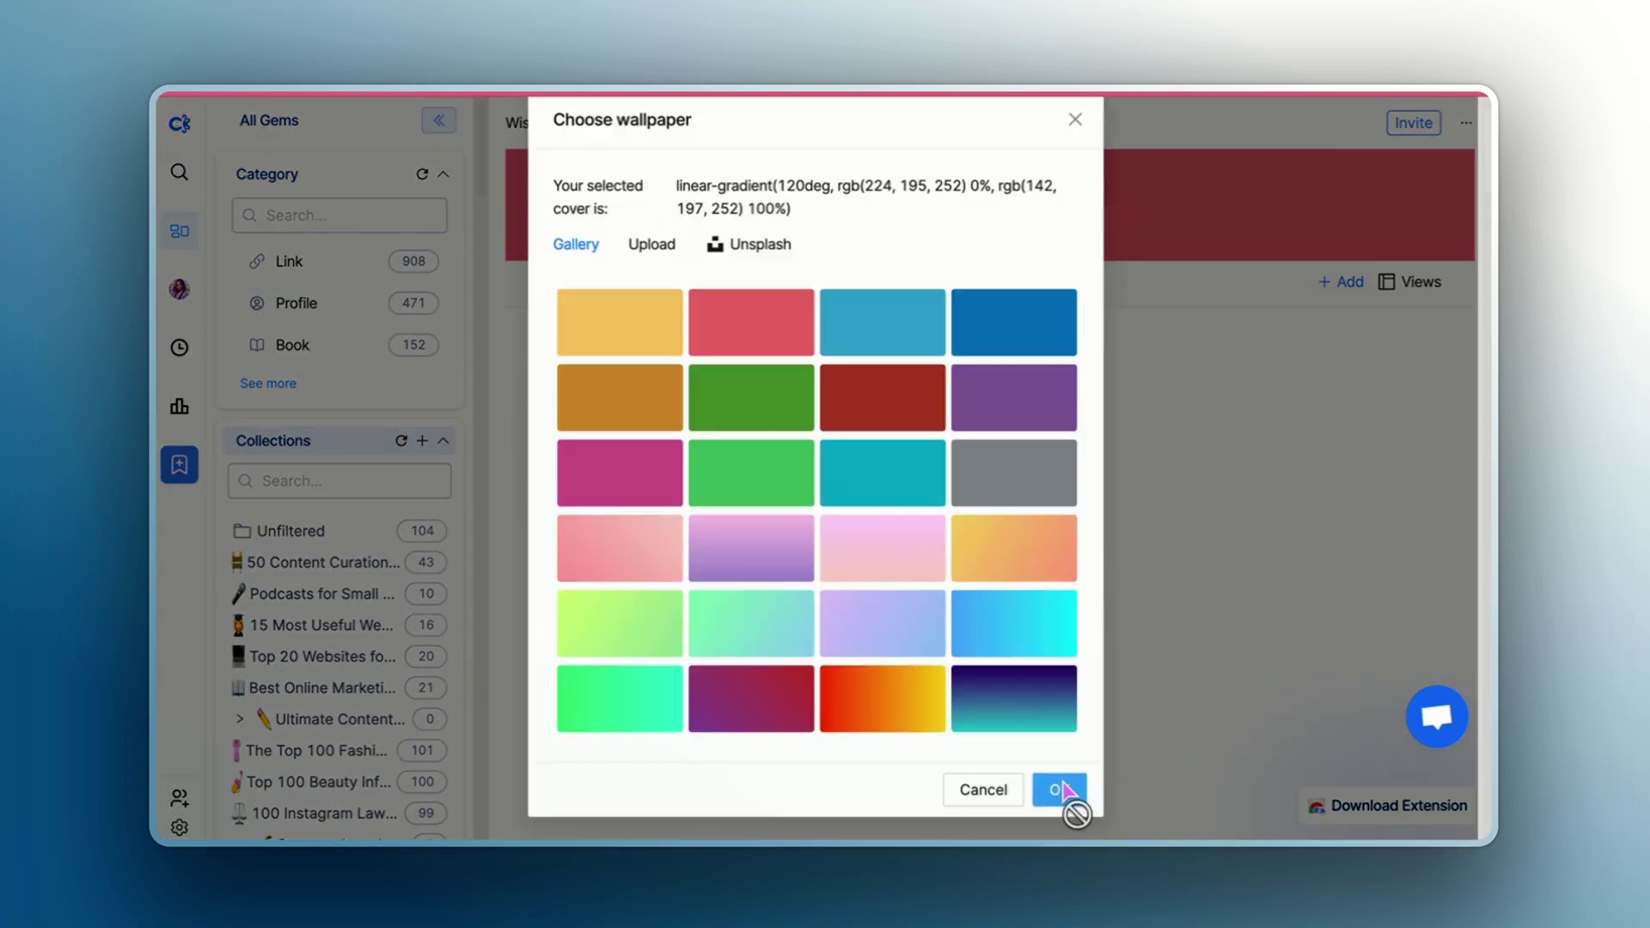
left_click(1062, 787)
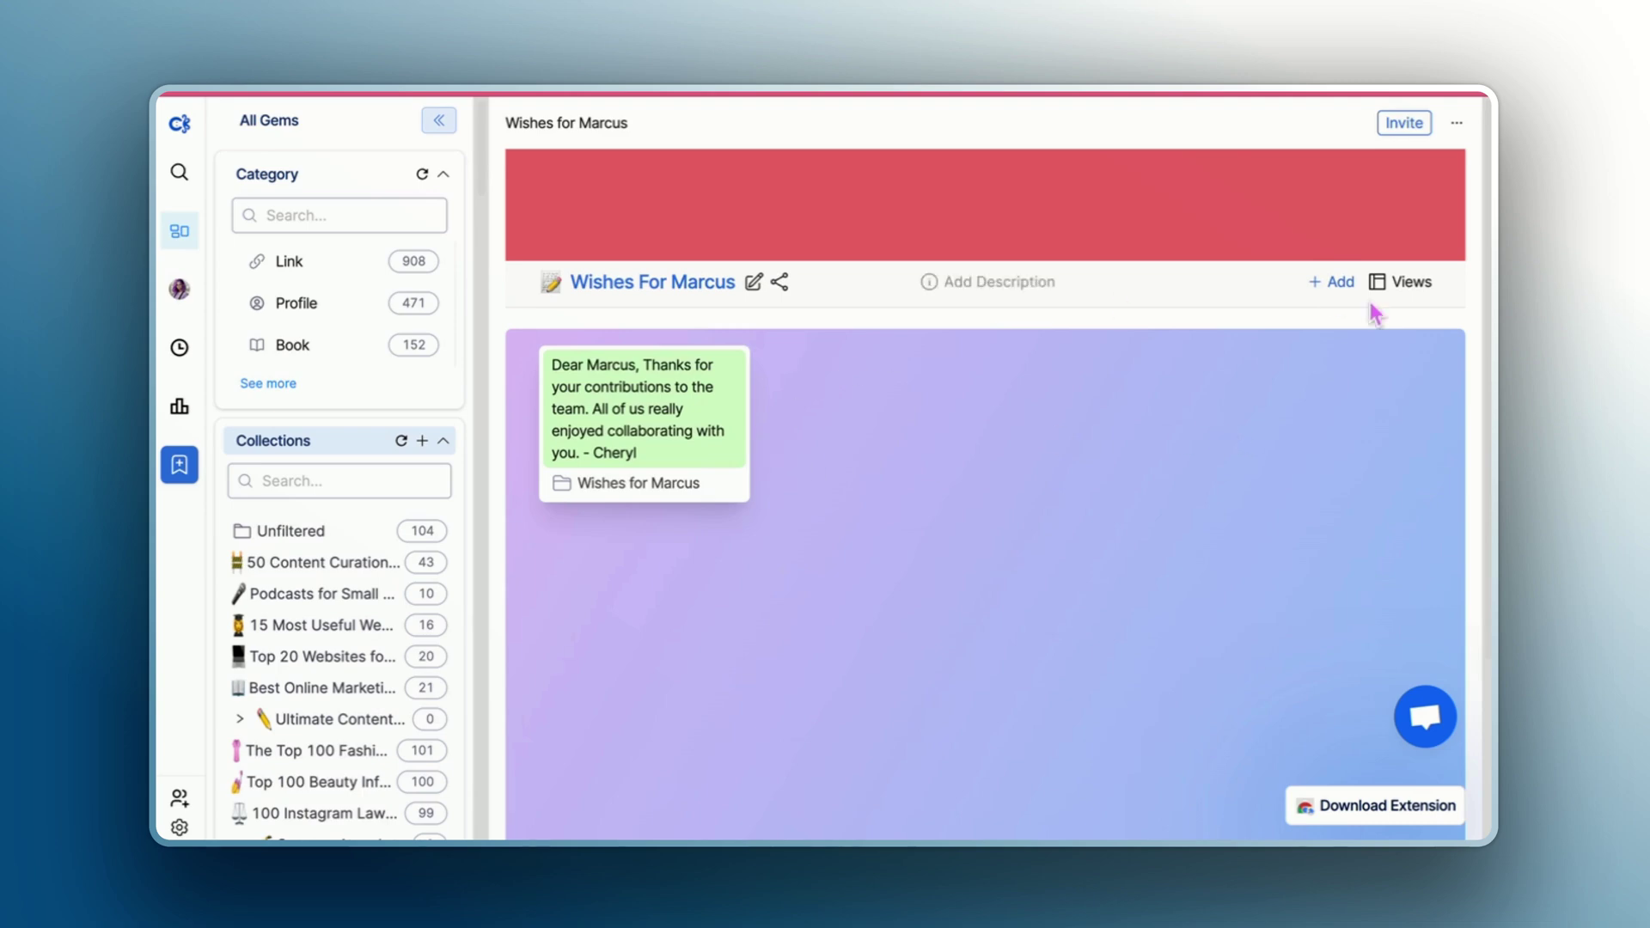
Add a collection description greeting the colleague by name, followed on a new line by "Check out all the best wishes from the Marketing team."
left_click(1004, 284)
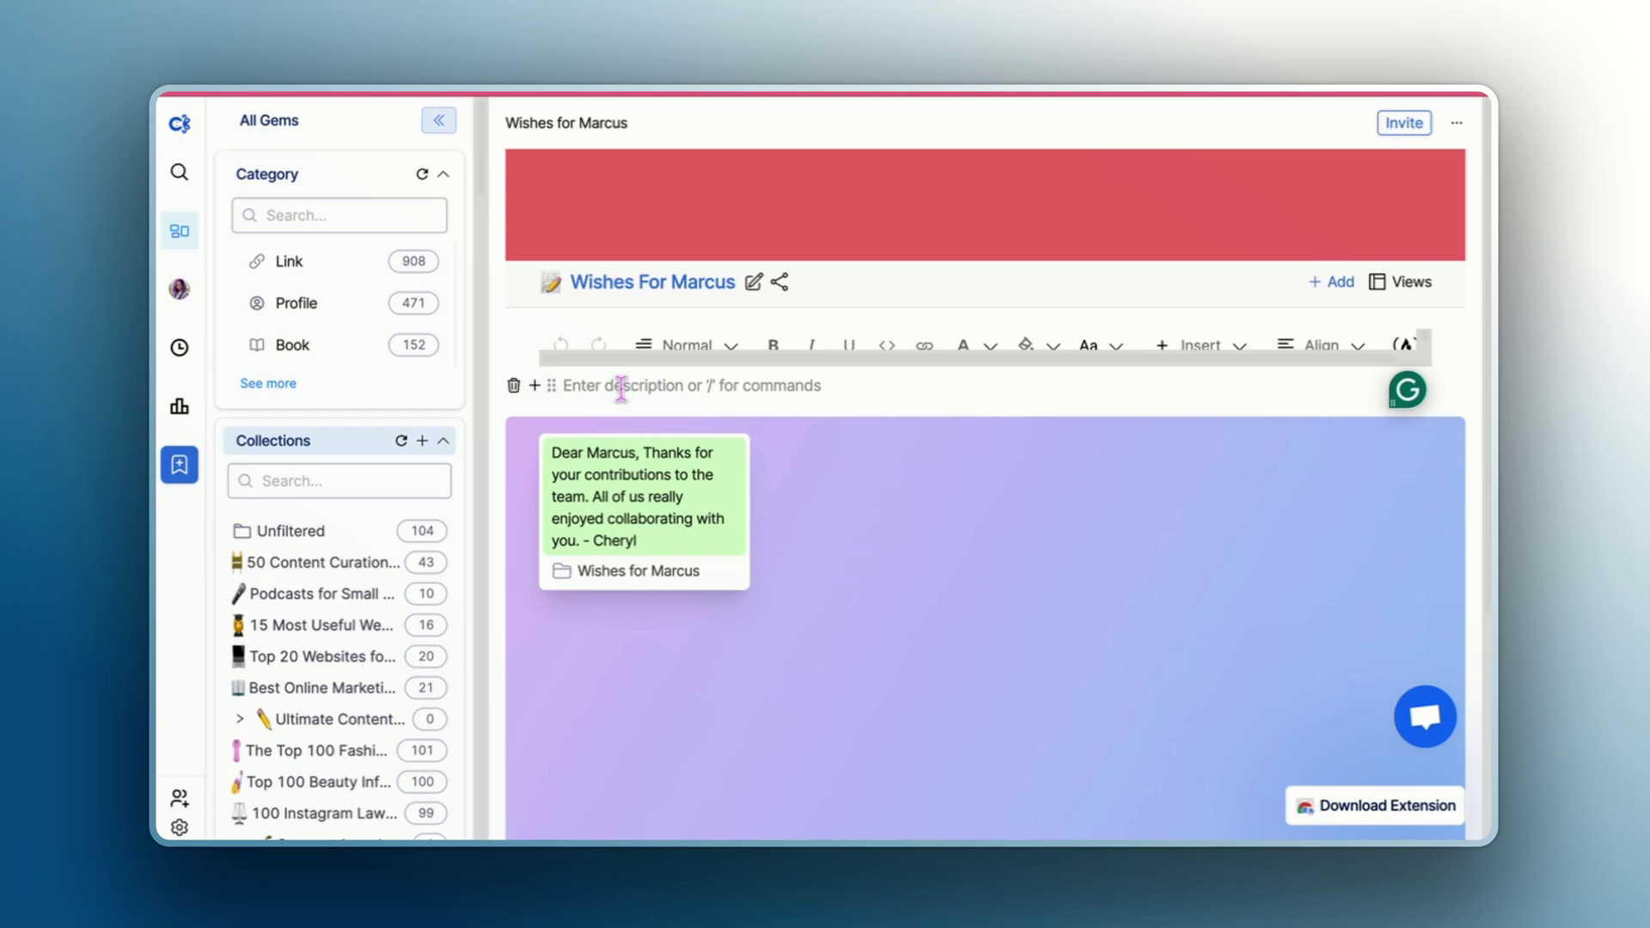
type("Dear Marcus,")
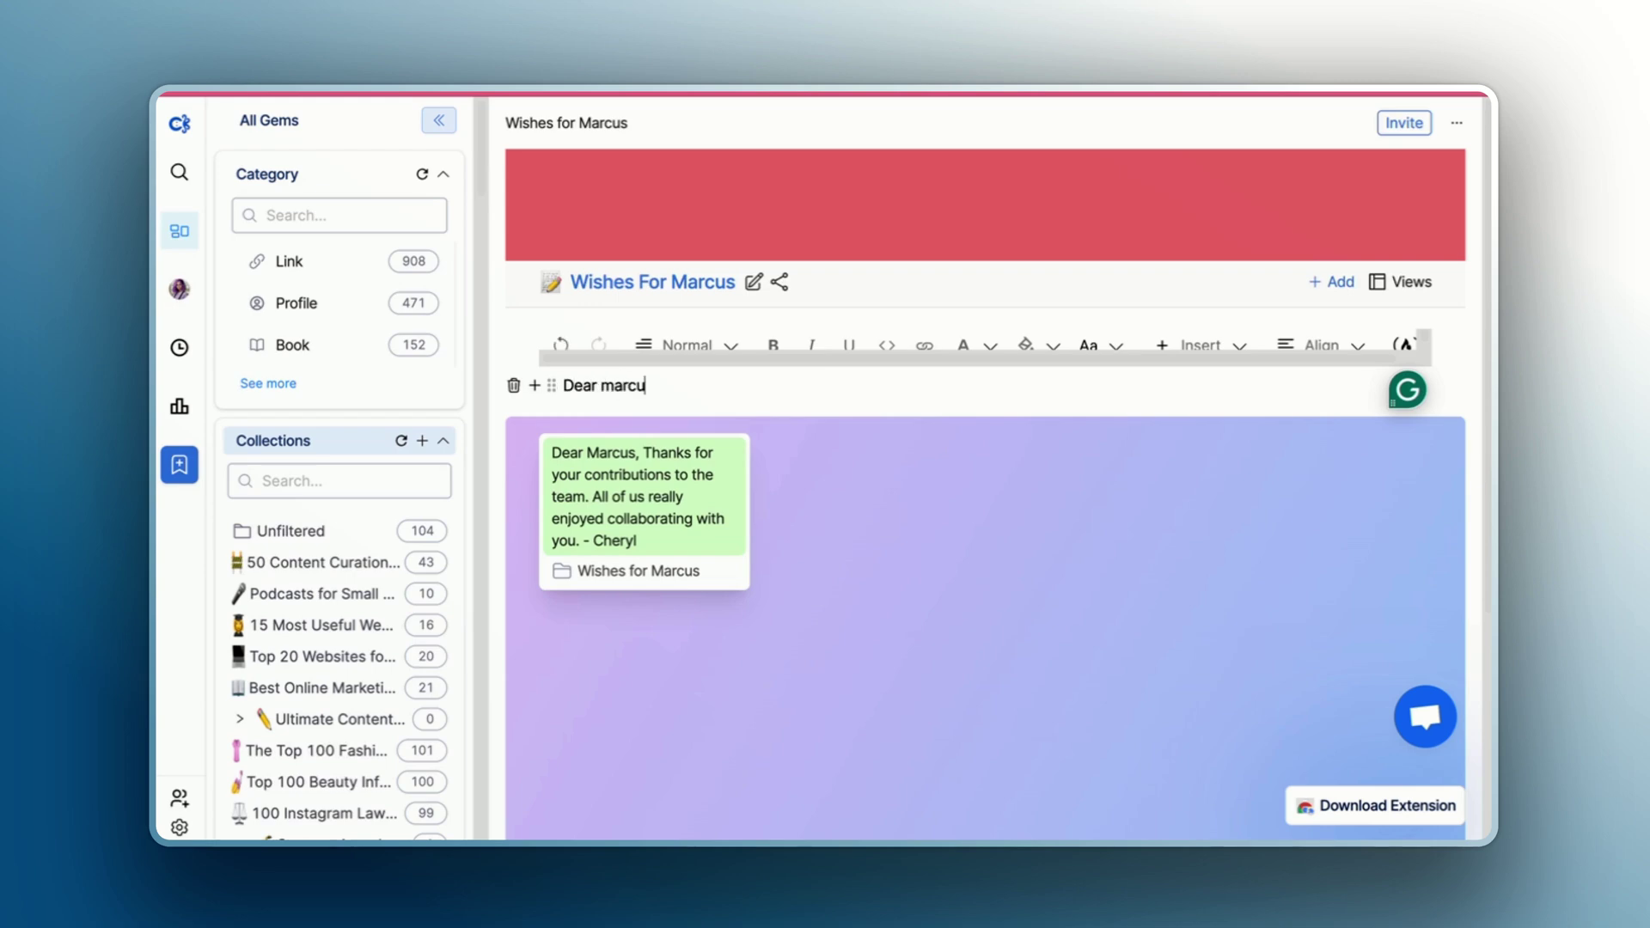
key("Return")
type("Check out all the best")
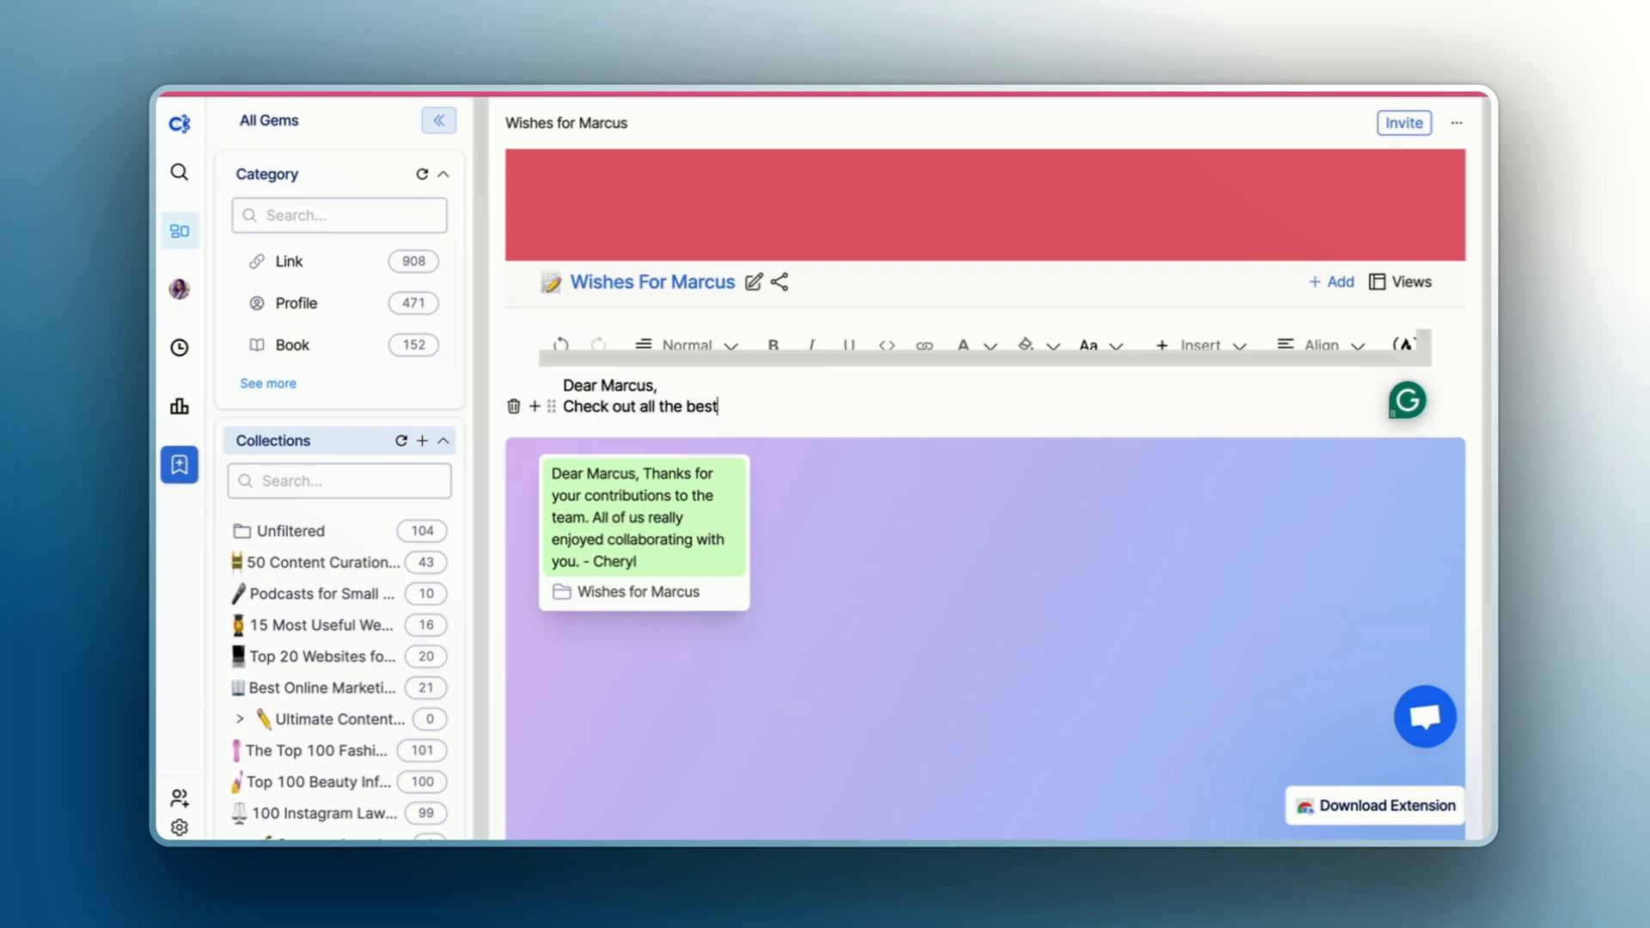
type(" wishes from the Marketing team.")
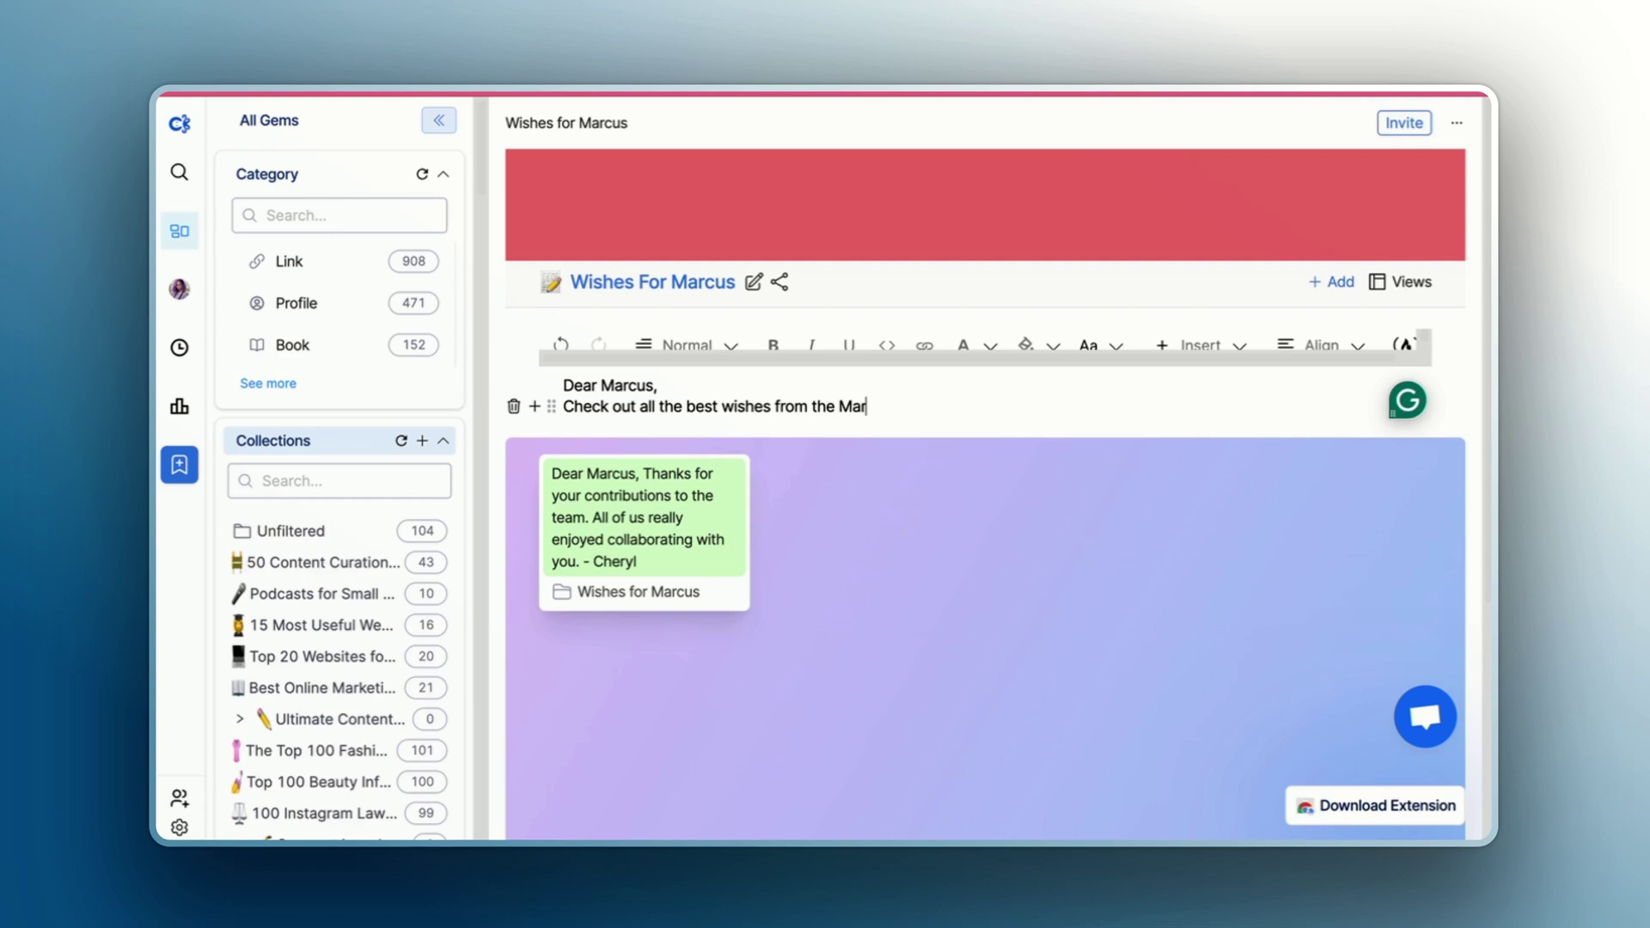
left_click(989, 593)
Add and save a pink note, "Thanks for being such a super colleague! We loved your work and of course pasta!", with greeting and sender's name
left_click(1334, 284)
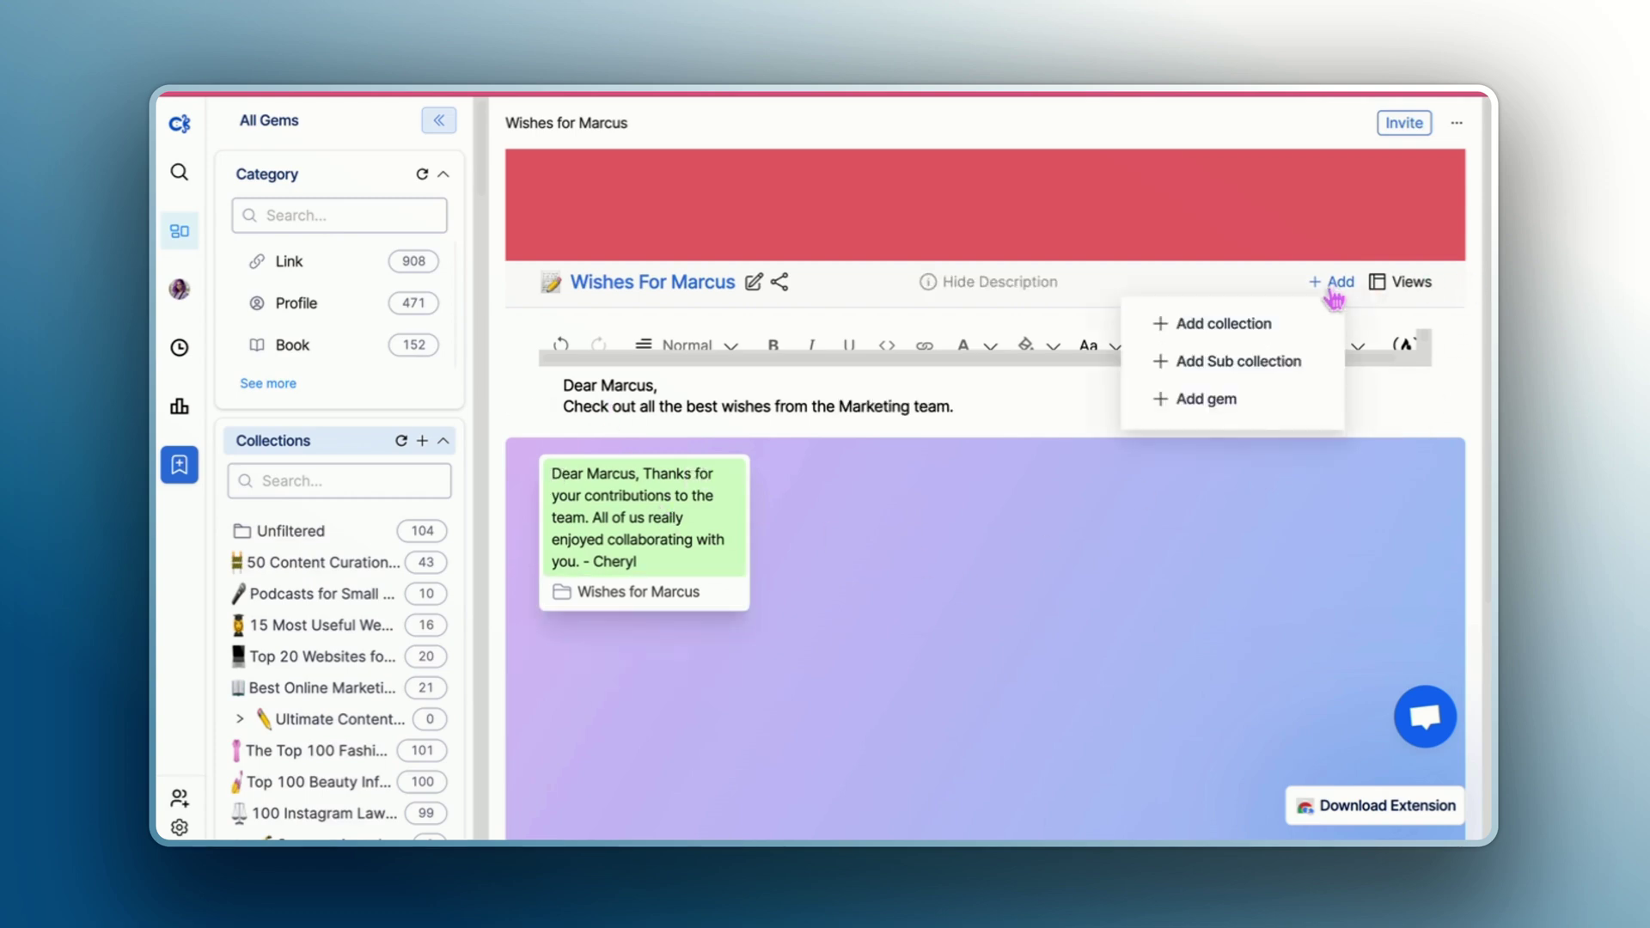
left_click(1220, 402)
left_click(1311, 221)
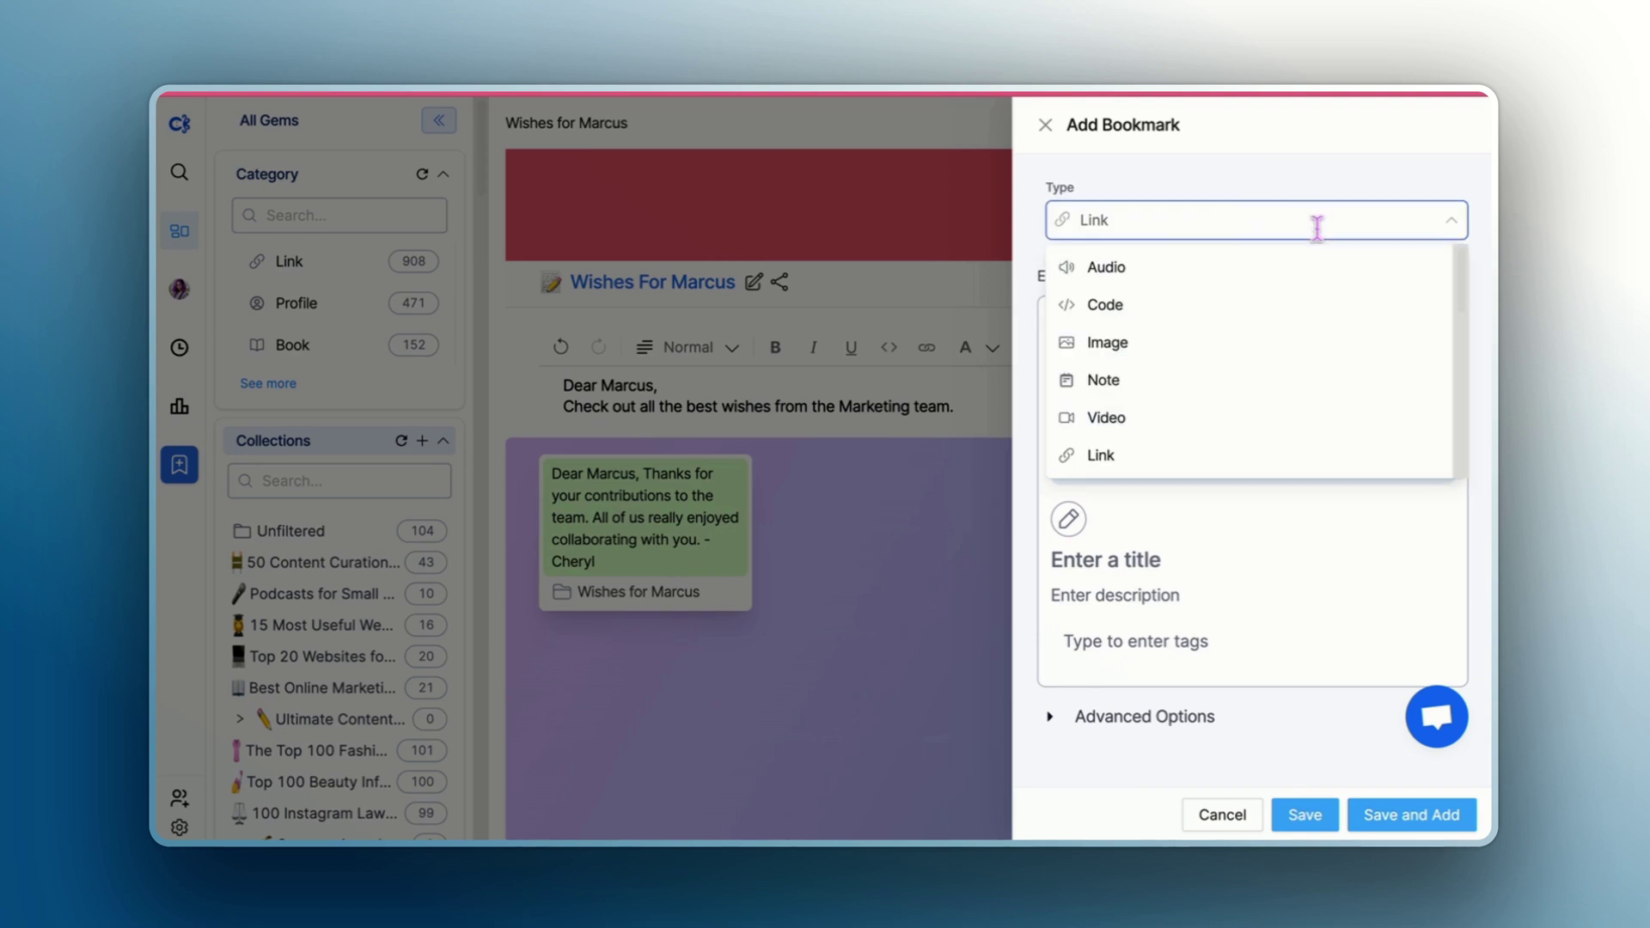
left_click(1220, 387)
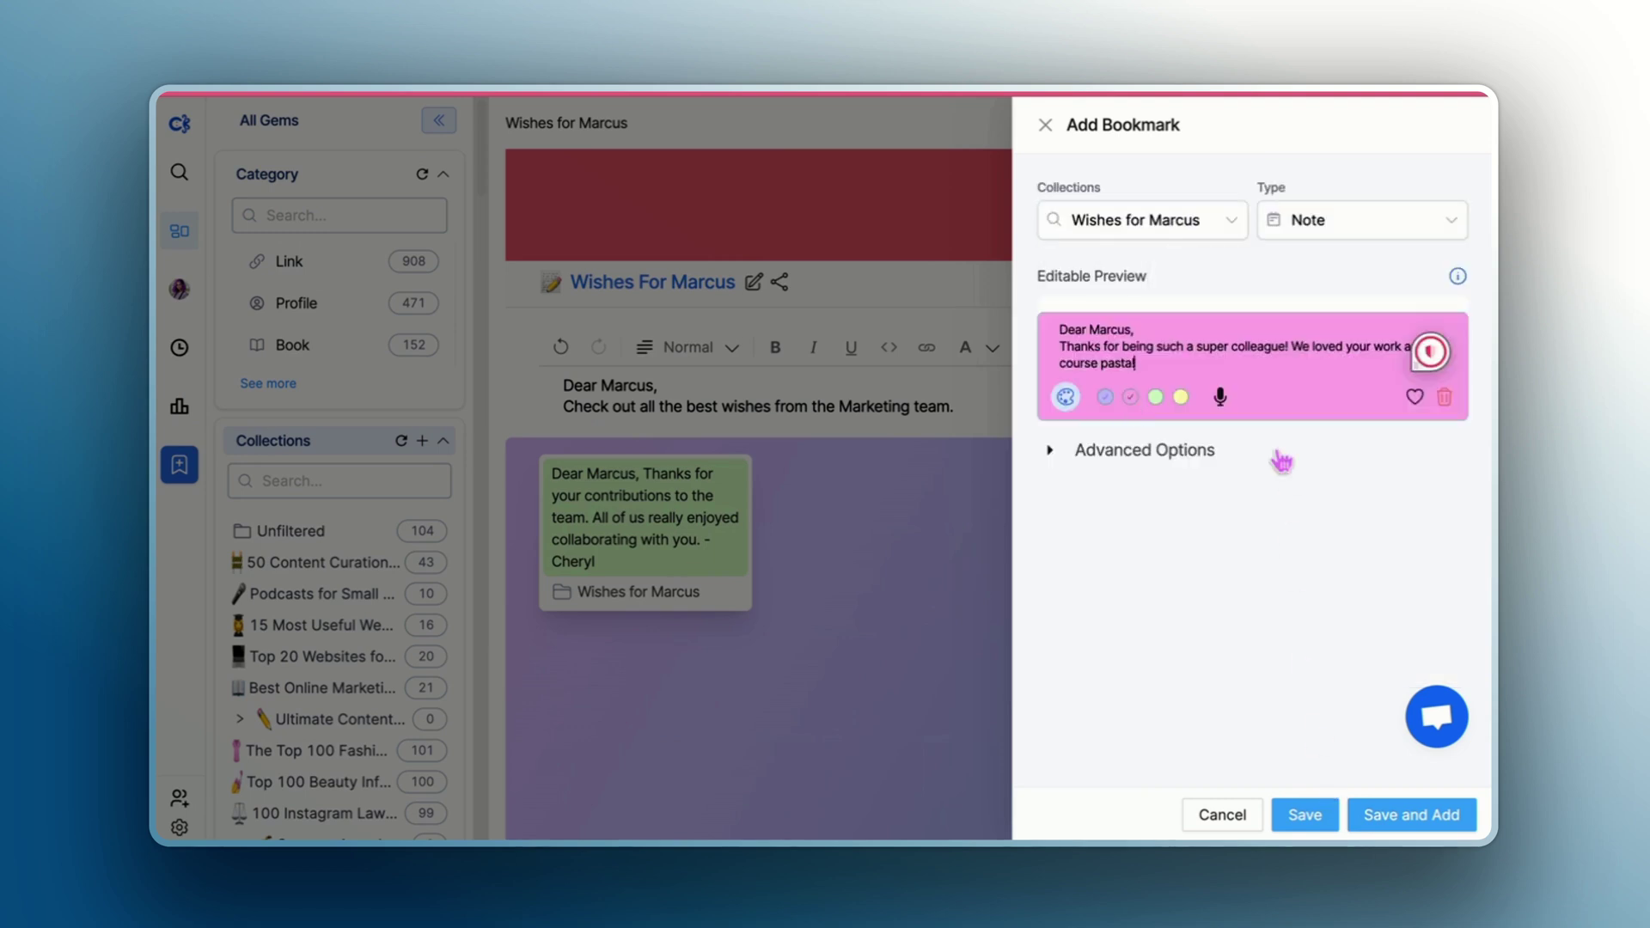
key("Return")
key("Return")
type("- Natha")
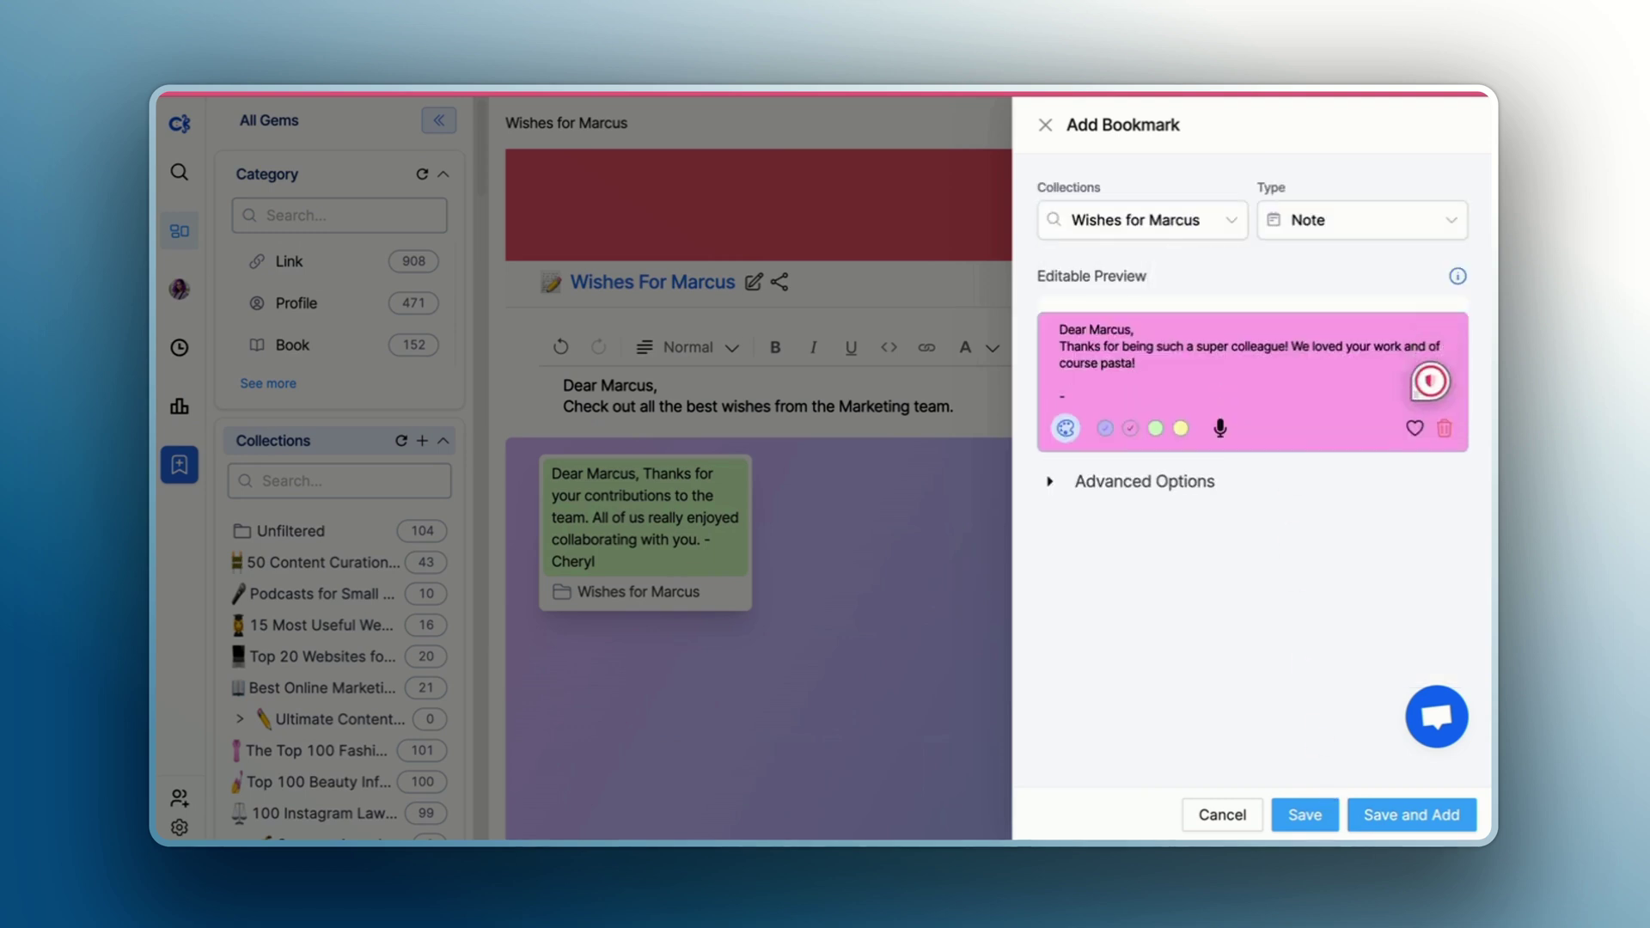
type("n")
left_click(1304, 814)
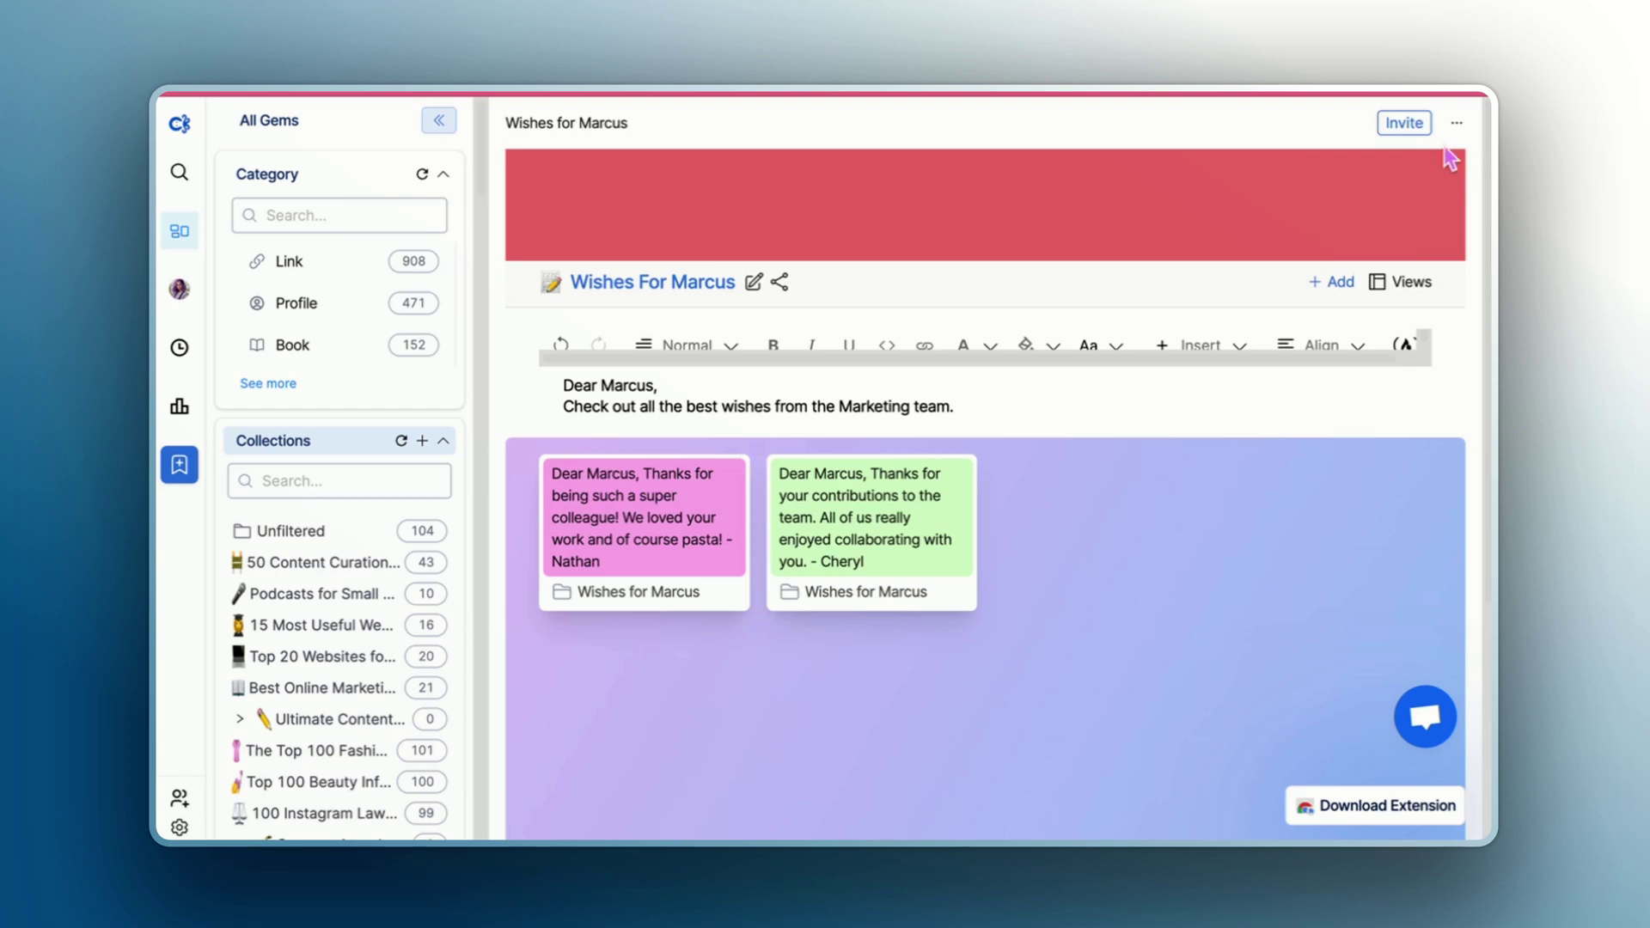
Create a universal invite link for the collection that grants Viewer access to any email address
left_click(1406, 124)
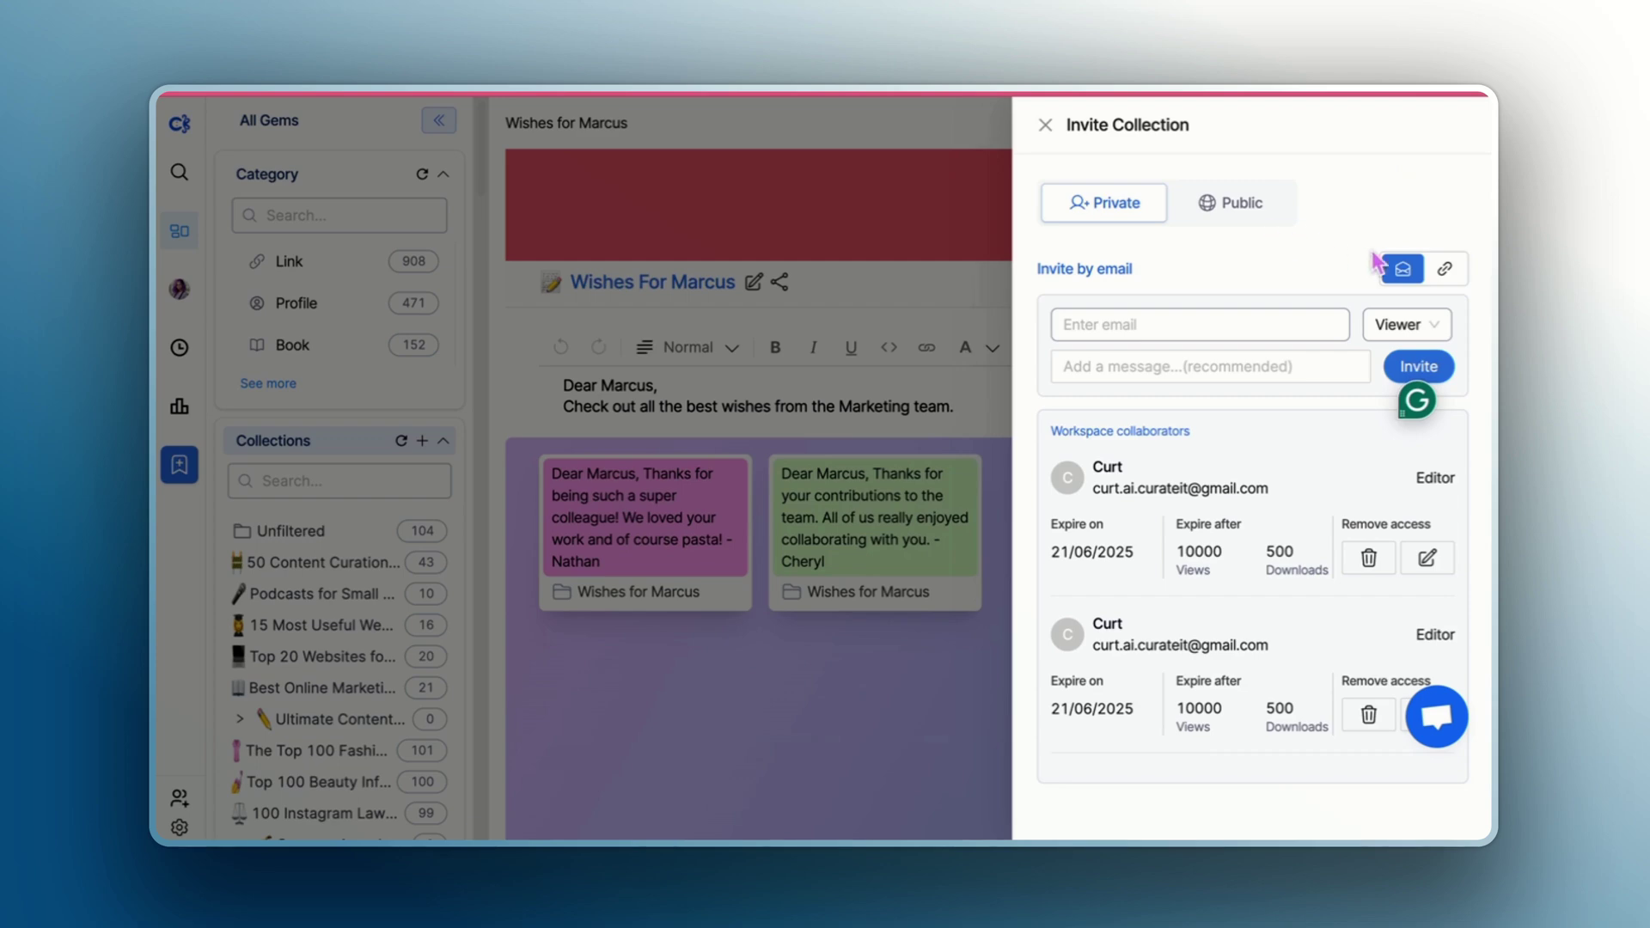
left_click(1447, 271)
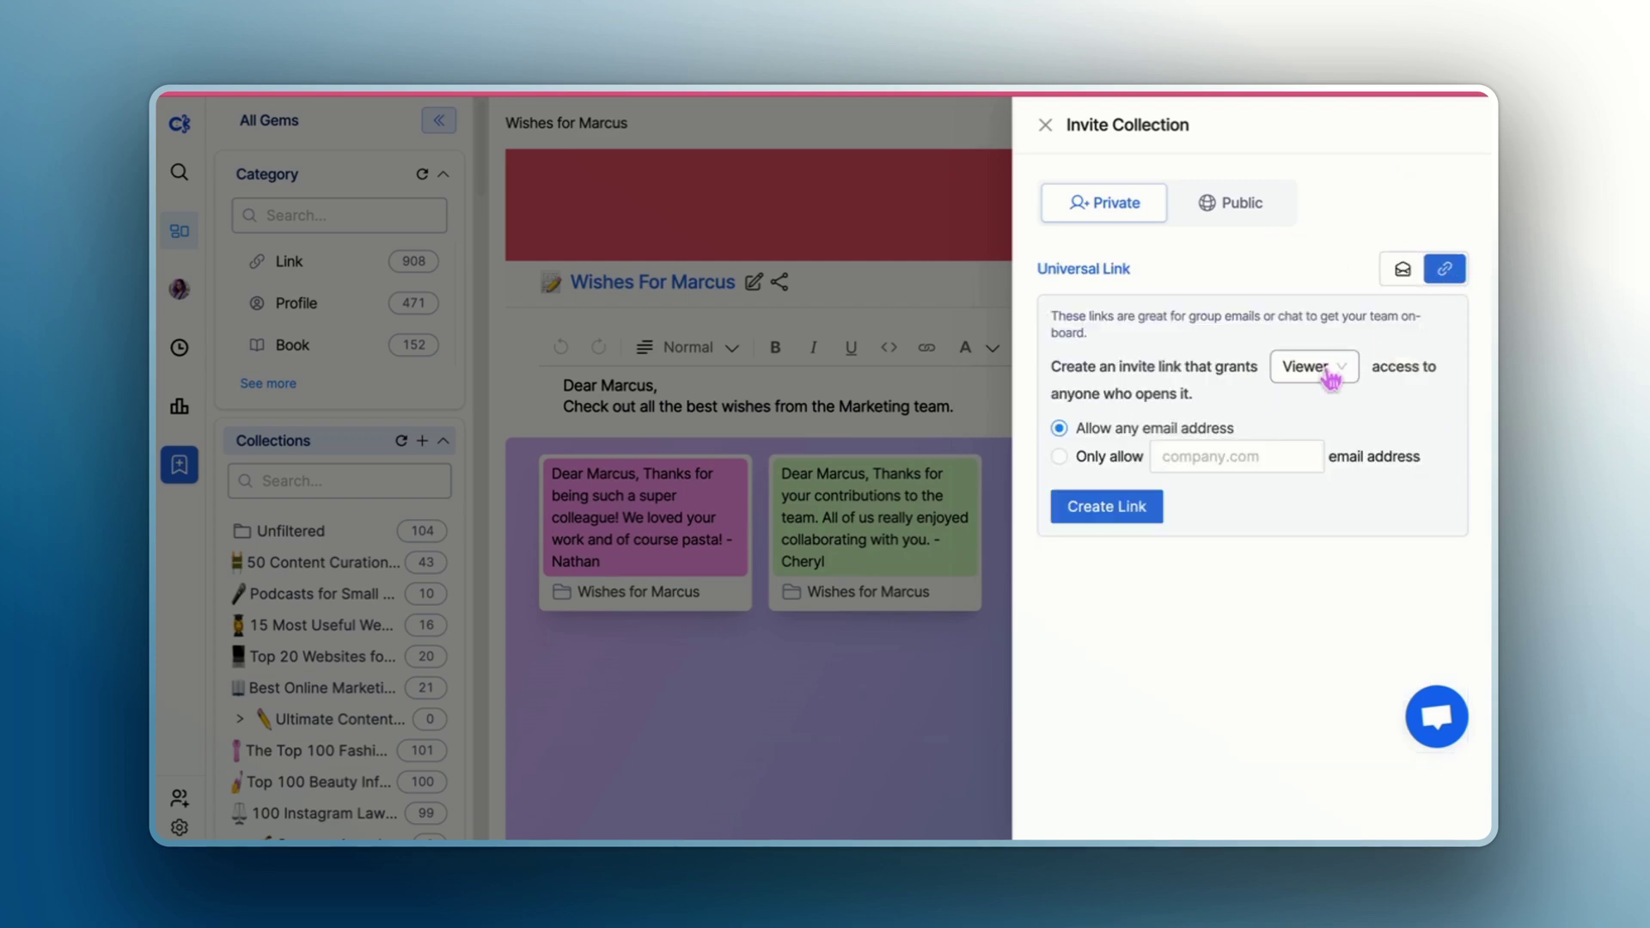
left_click(1328, 369)
left_click(1320, 410)
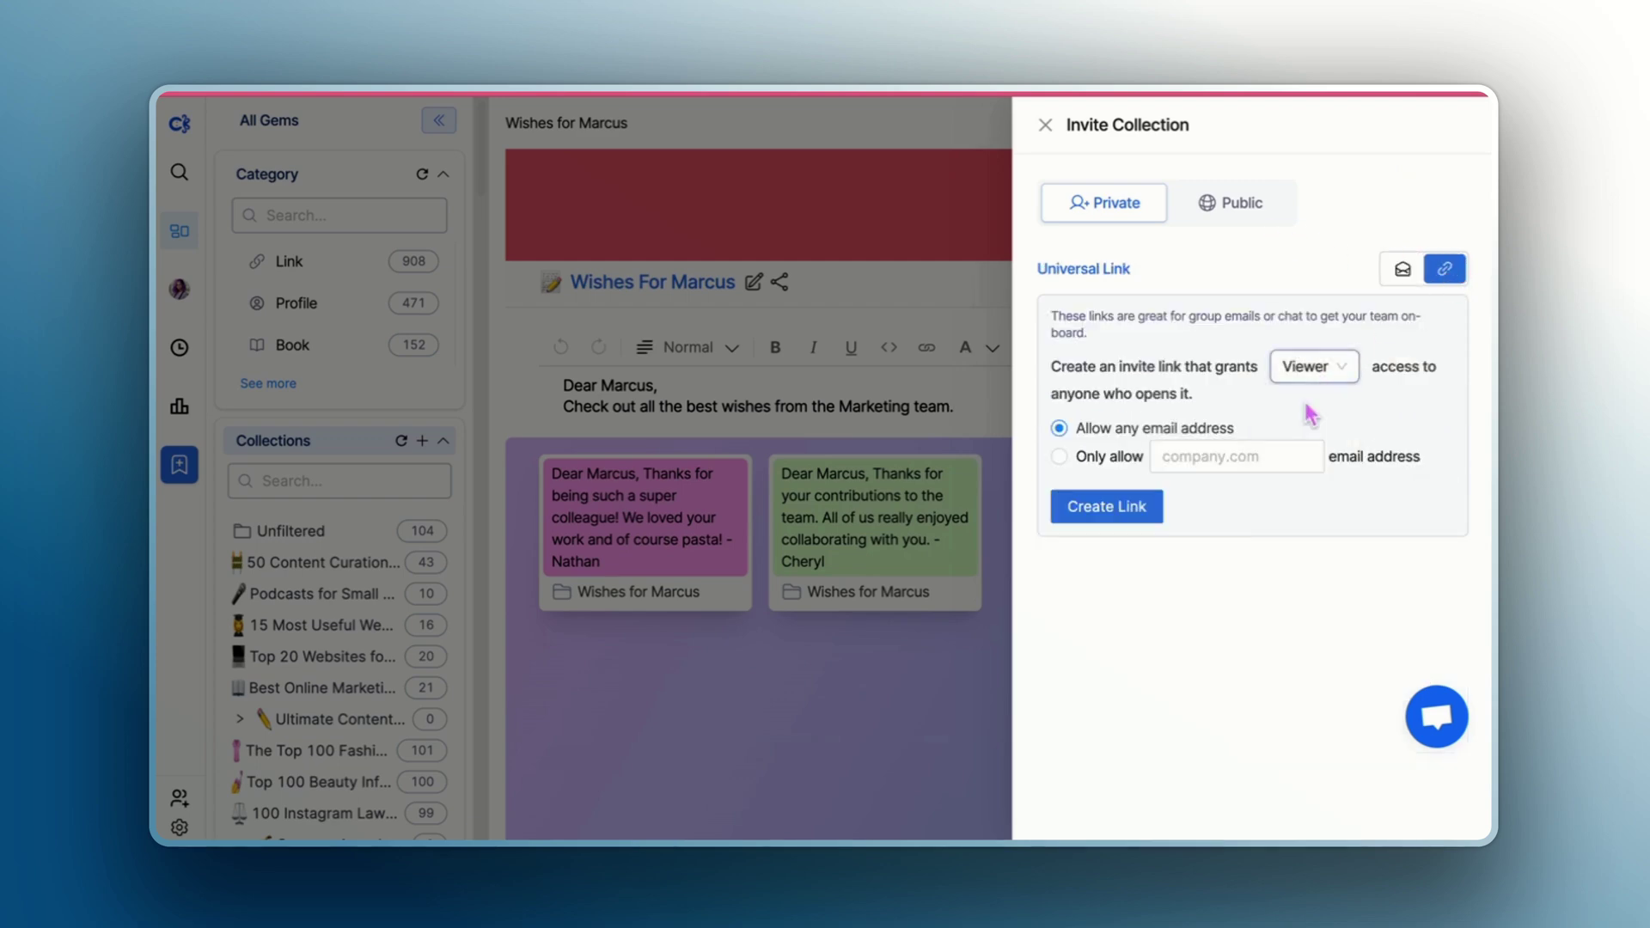
left_click(1131, 509)
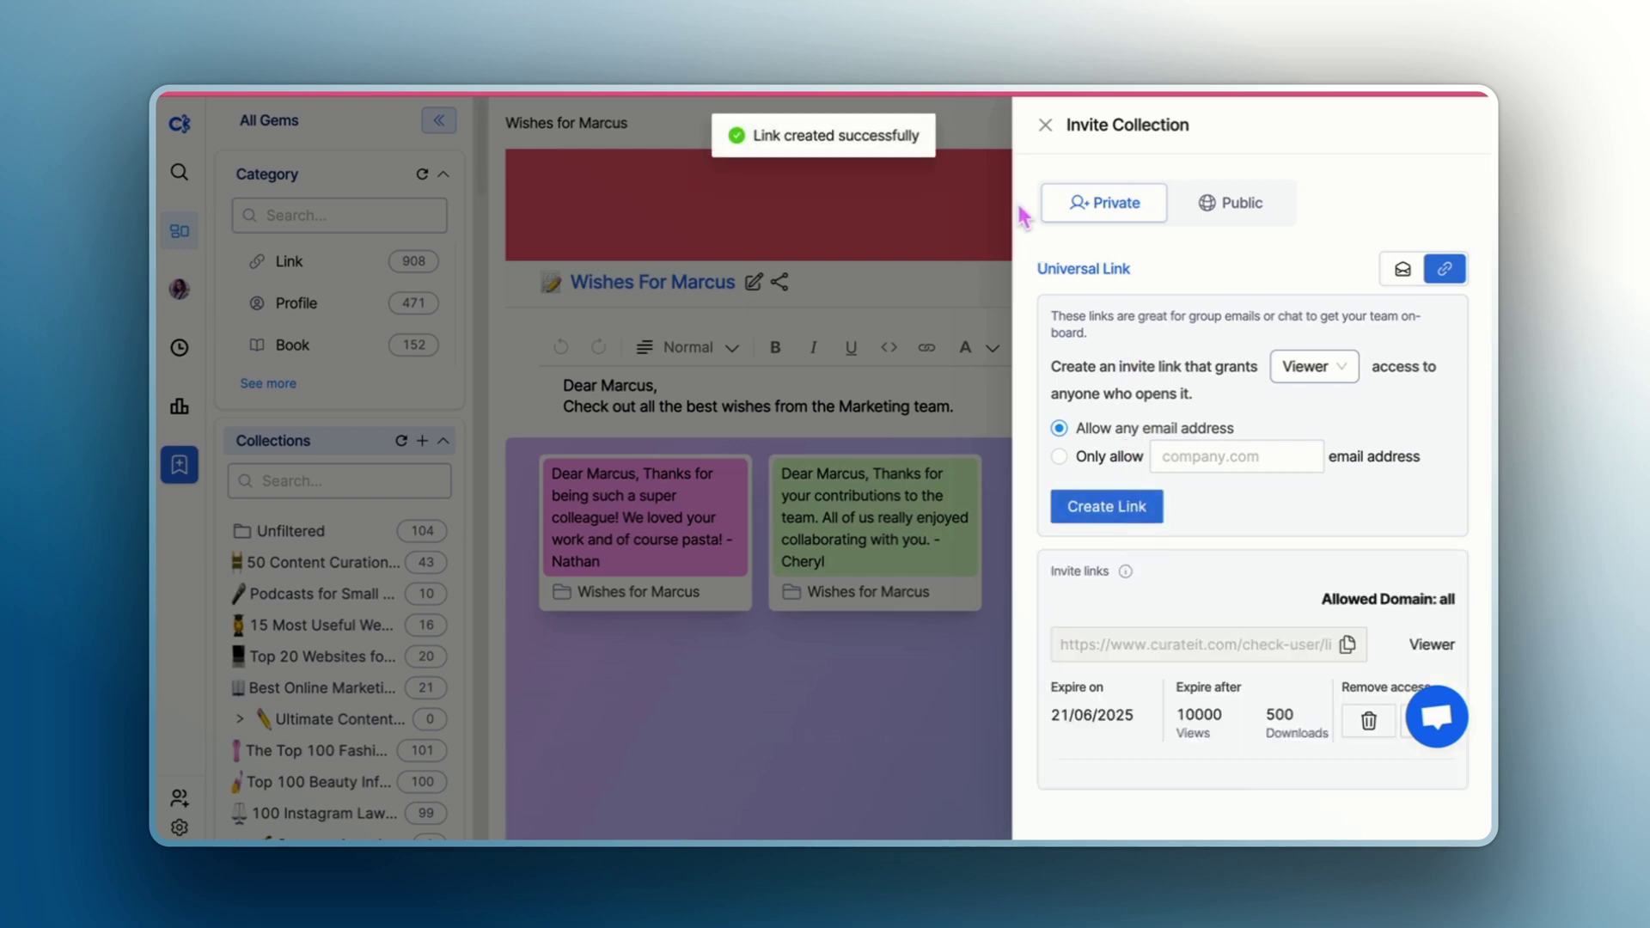
Copy the viewer invite link and open a new incognito window to try it
left_click(1479, 96)
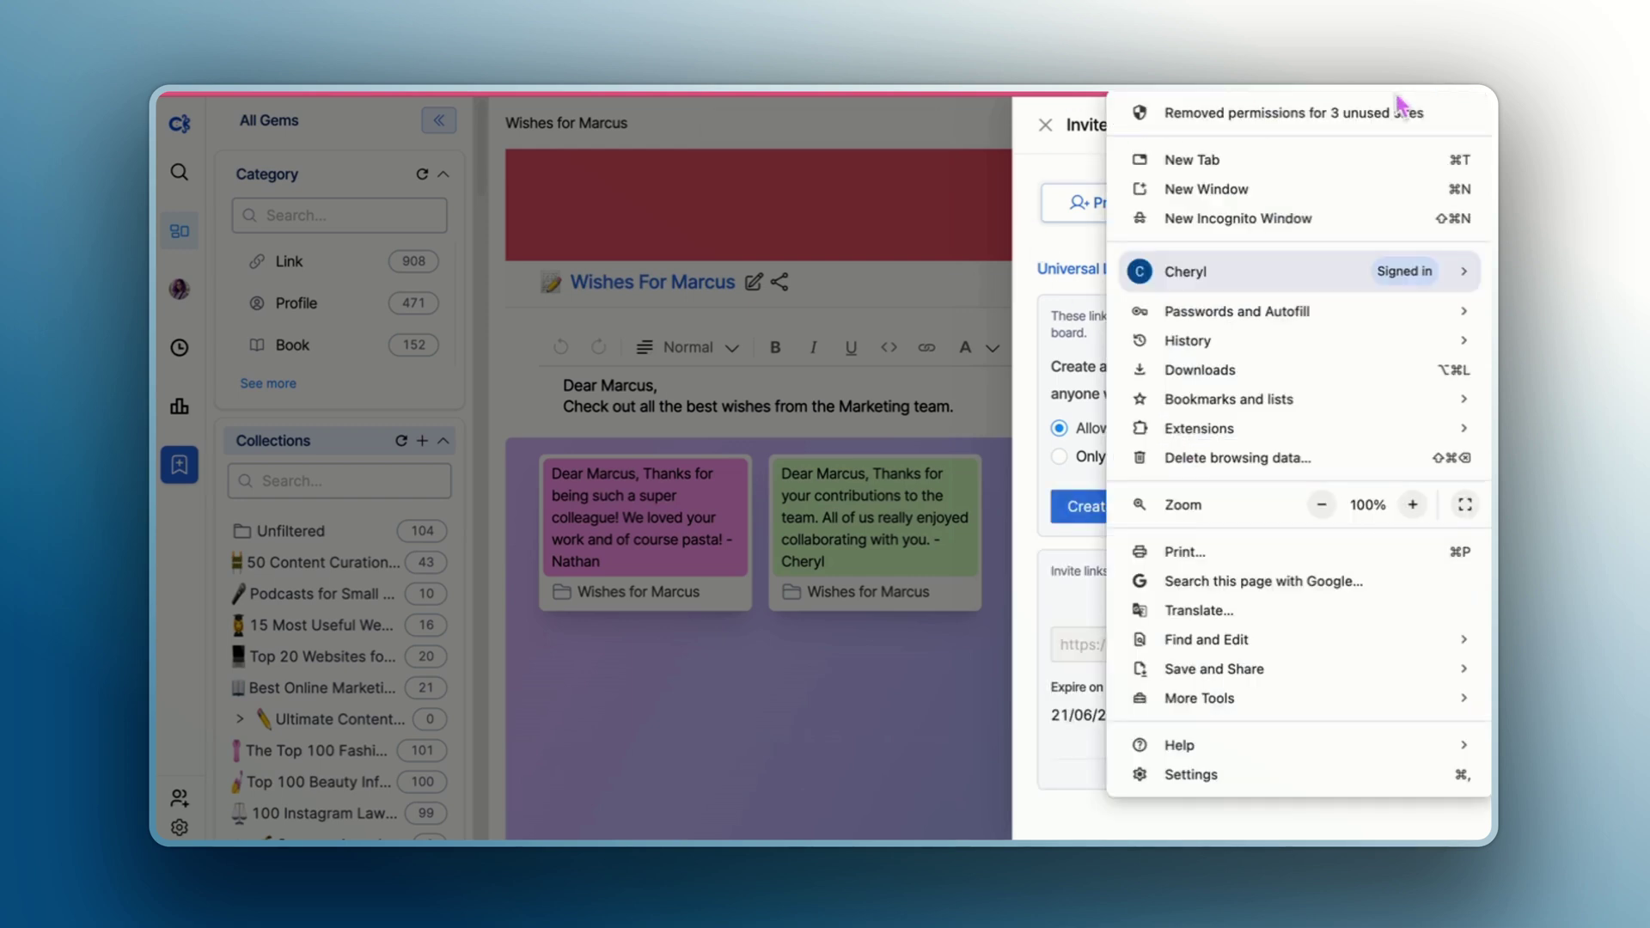
left_click(1265, 222)
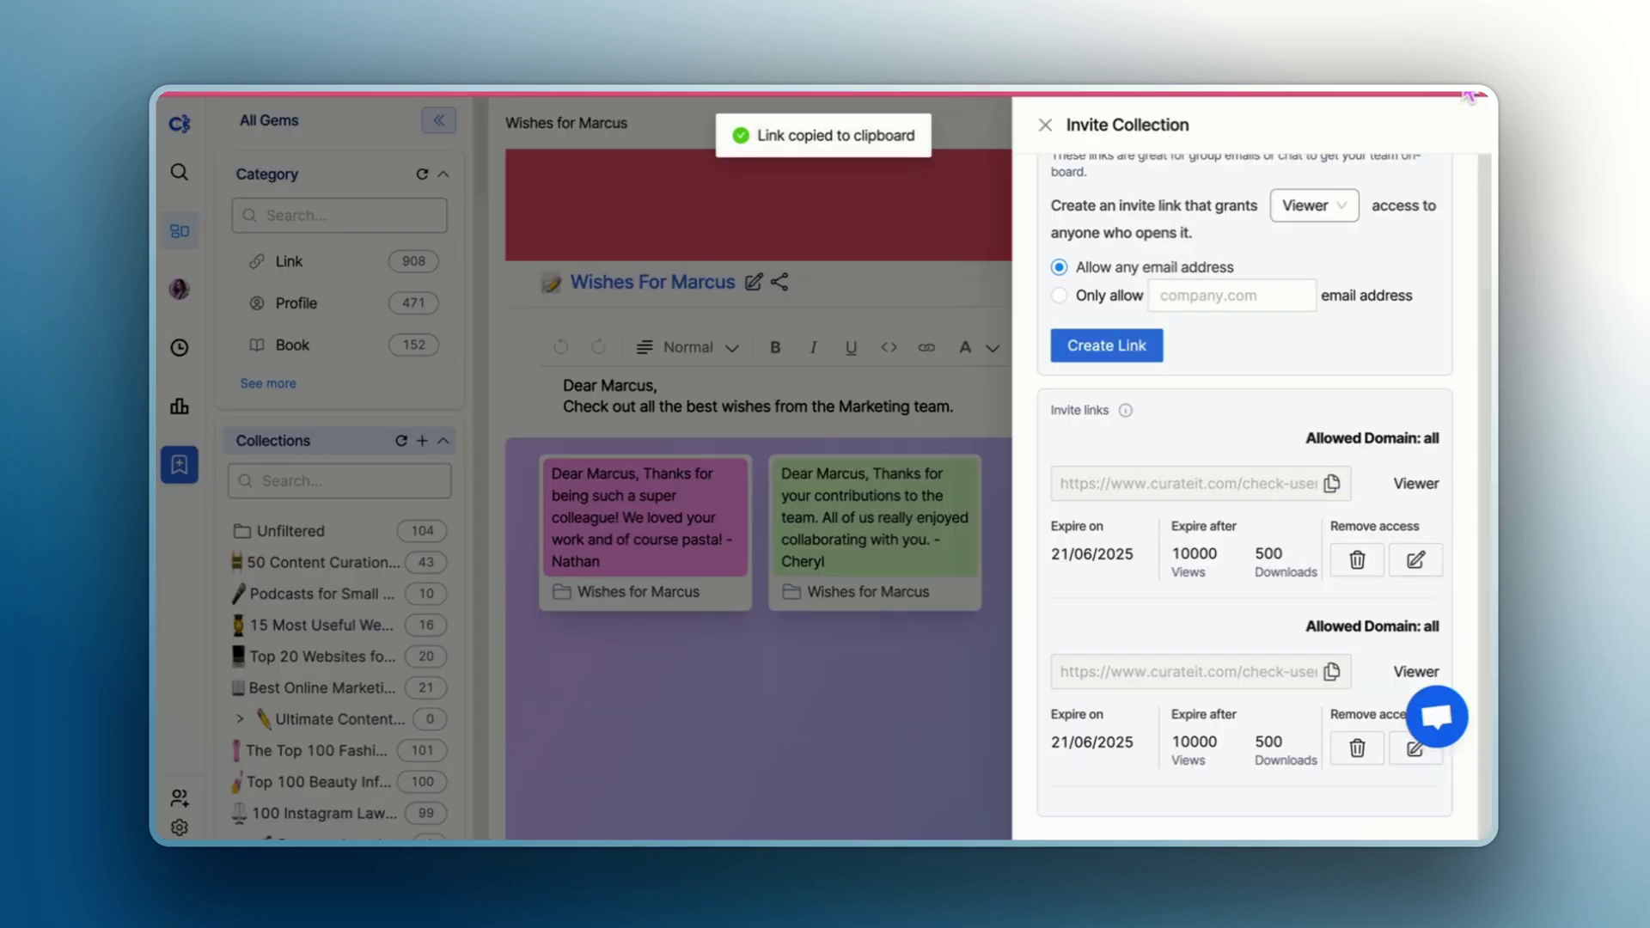
left_click(1472, 96)
left_click(1156, 216)
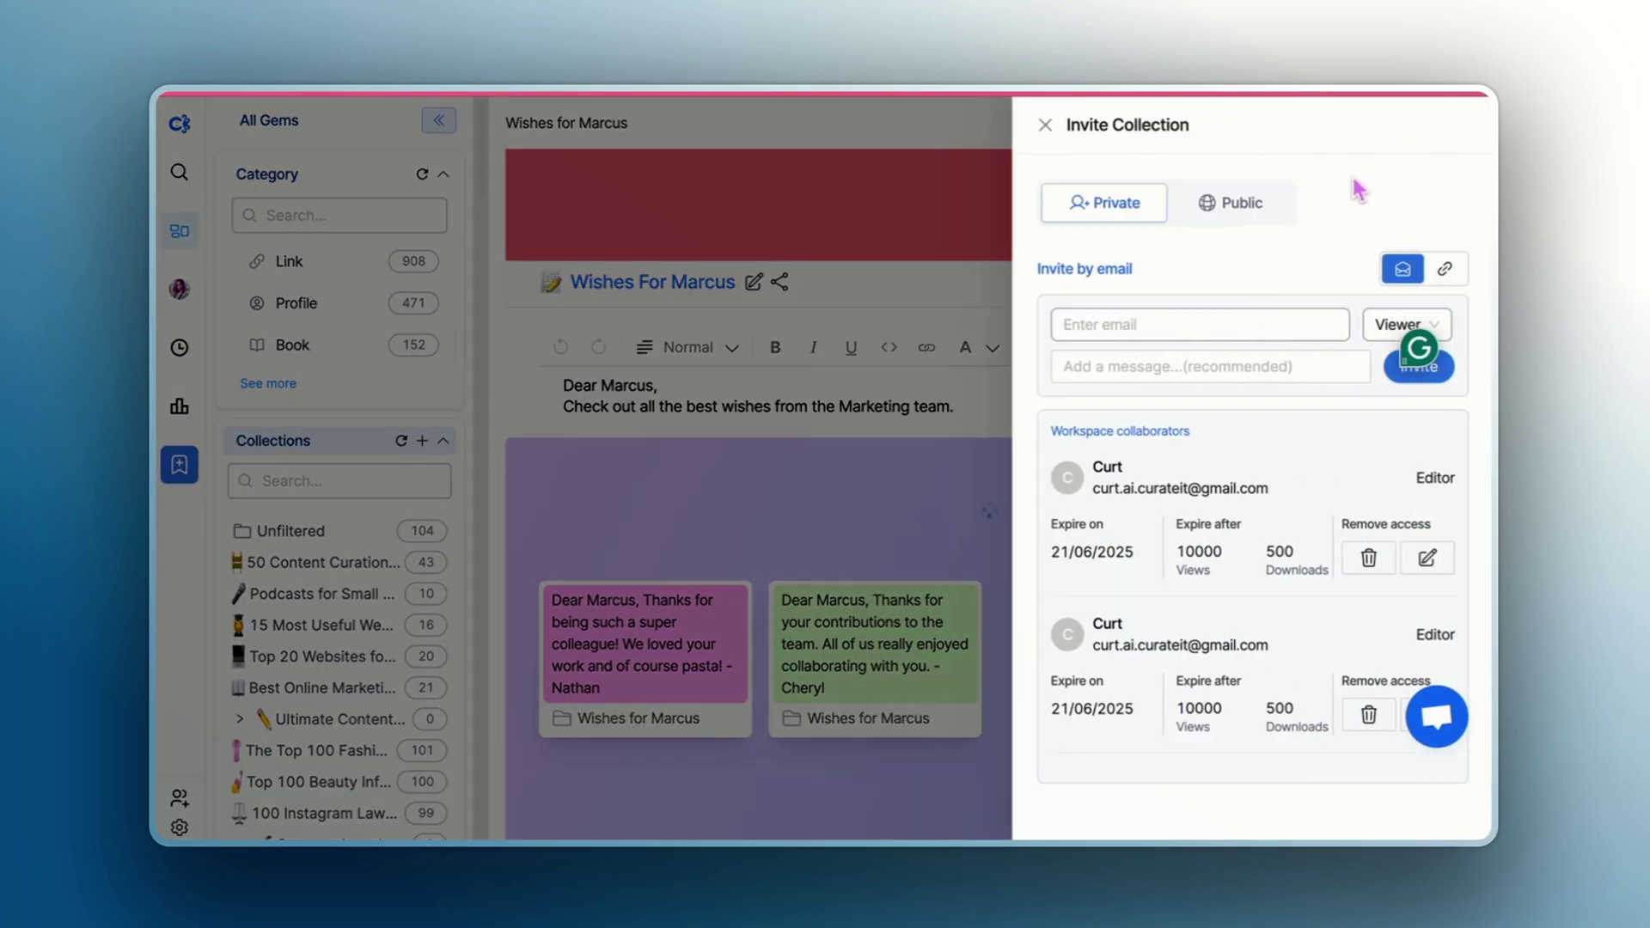
Turn on public access for the collection and view its public page with the cookie notice dismissed and the sidebar collapsed
left_click(1237, 206)
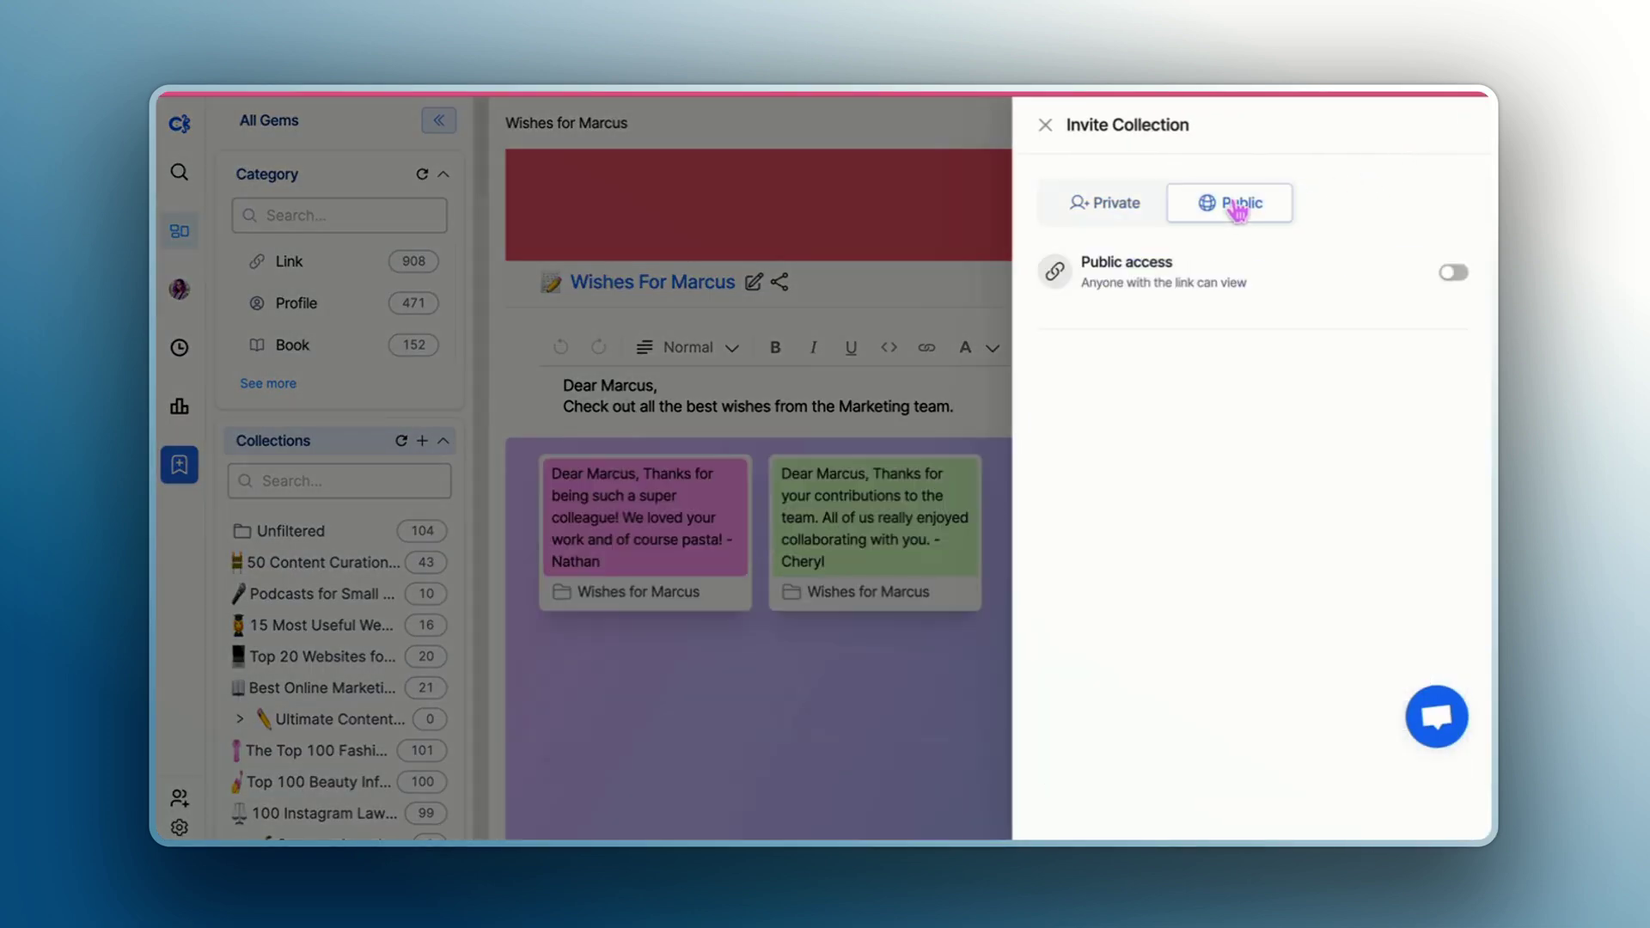
left_click(1463, 280)
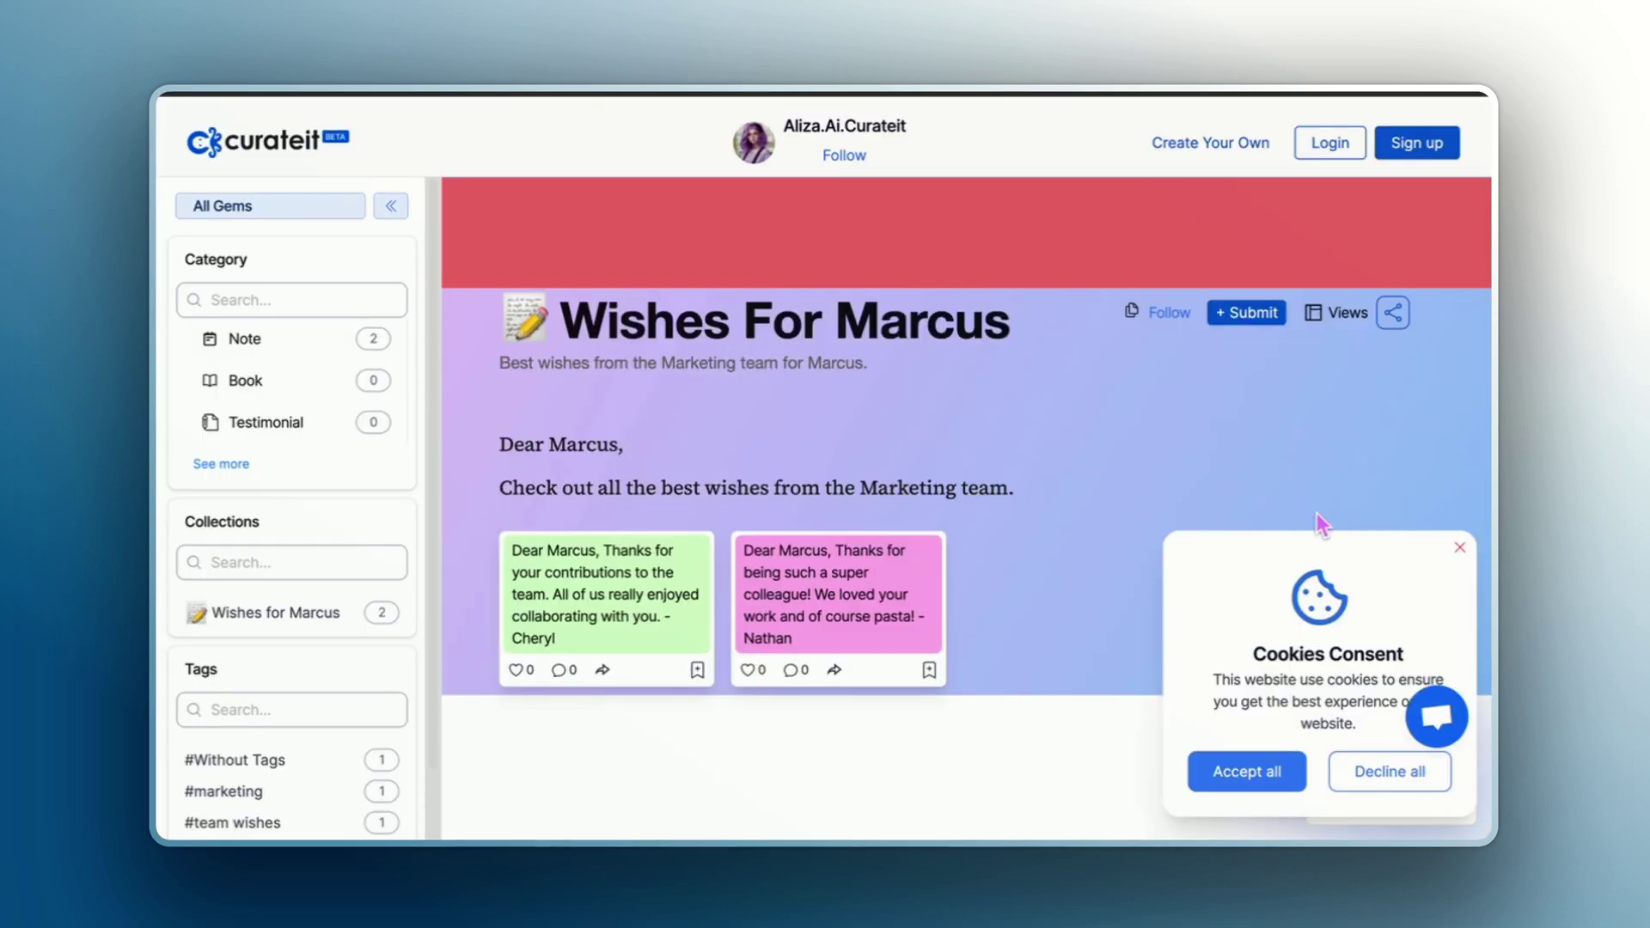
left_click(1459, 548)
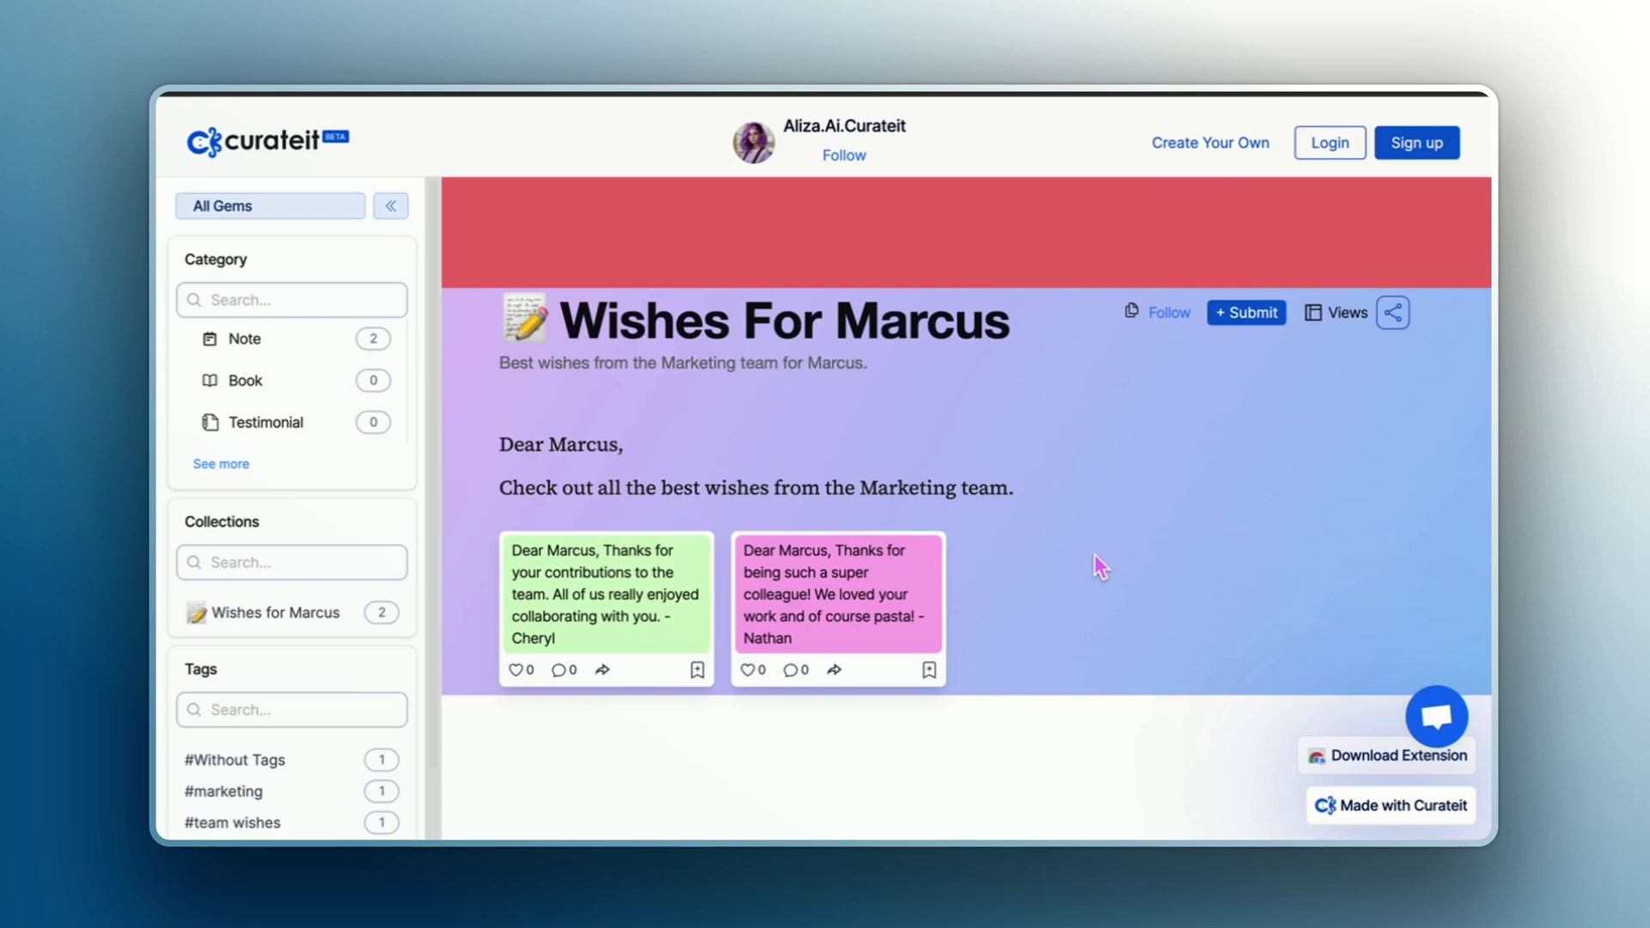
left_click(391, 206)
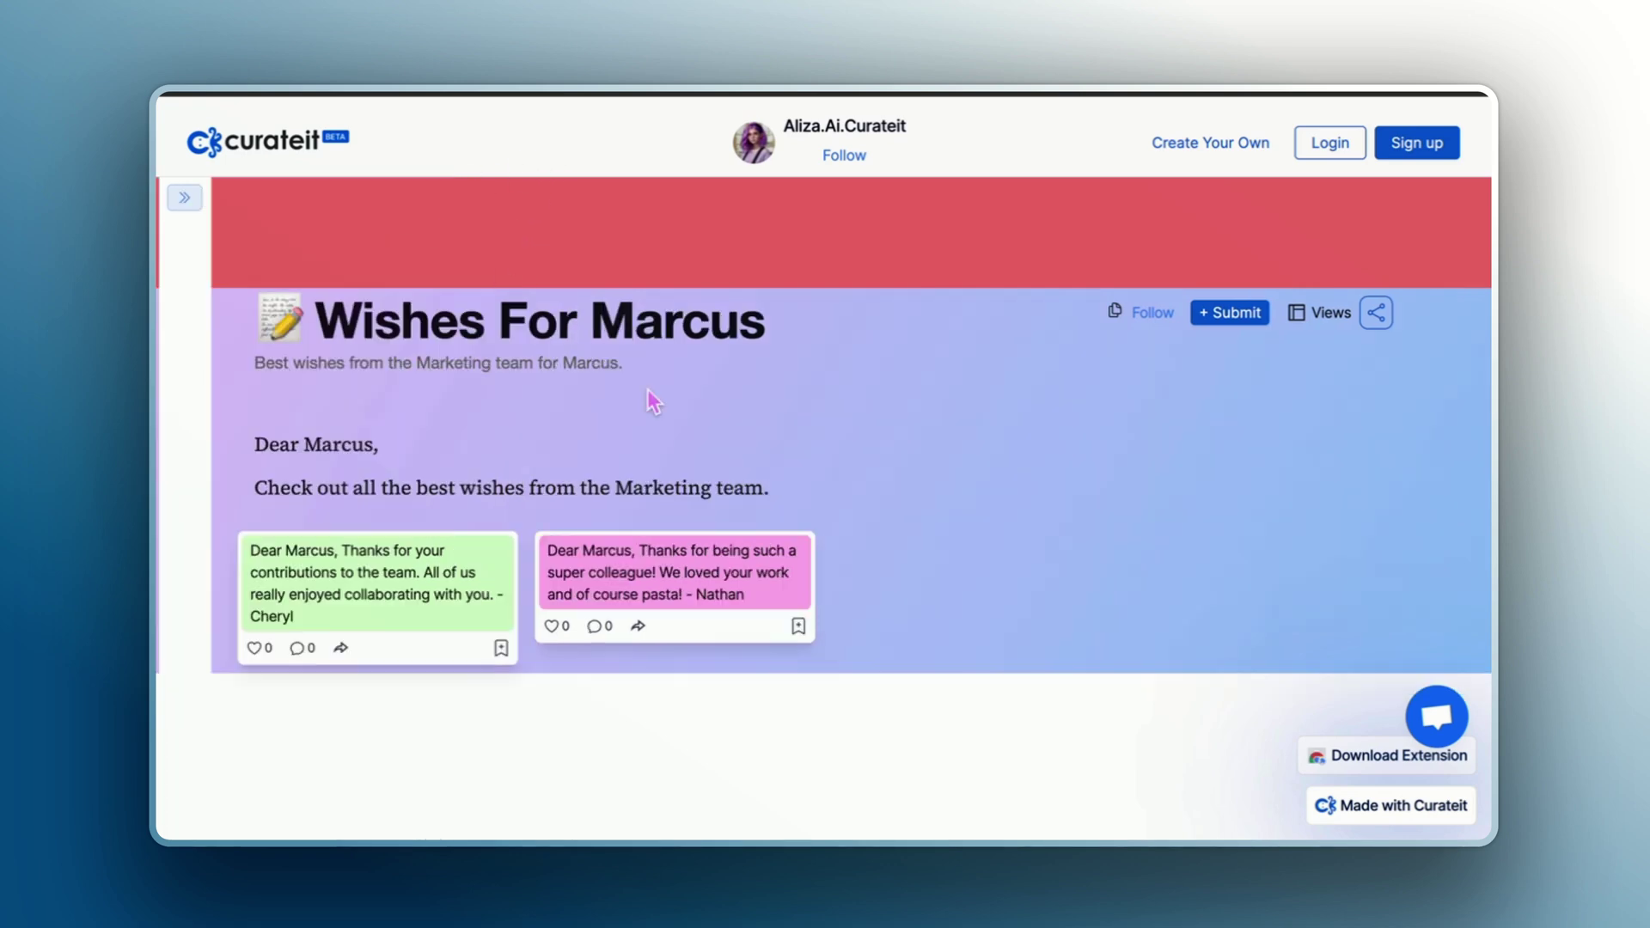